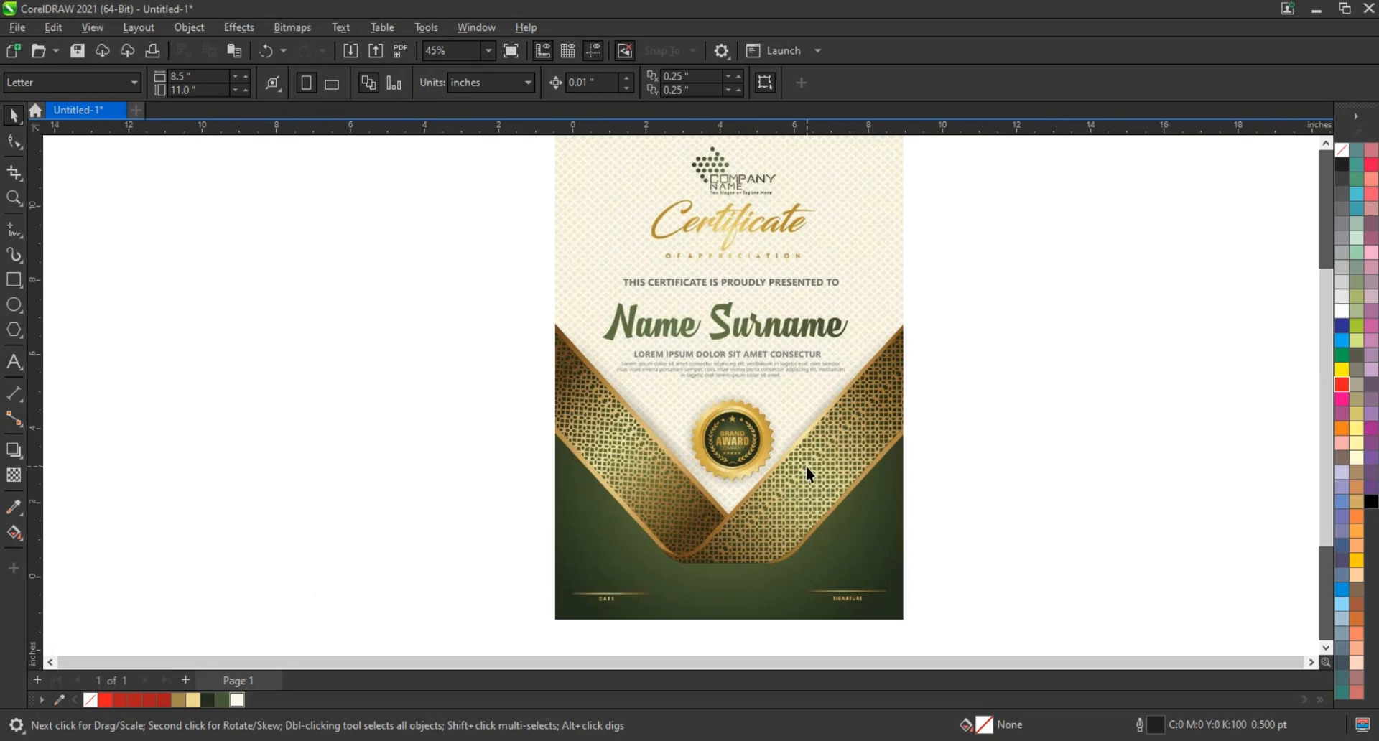
{"action": "key", "text": "F9"}
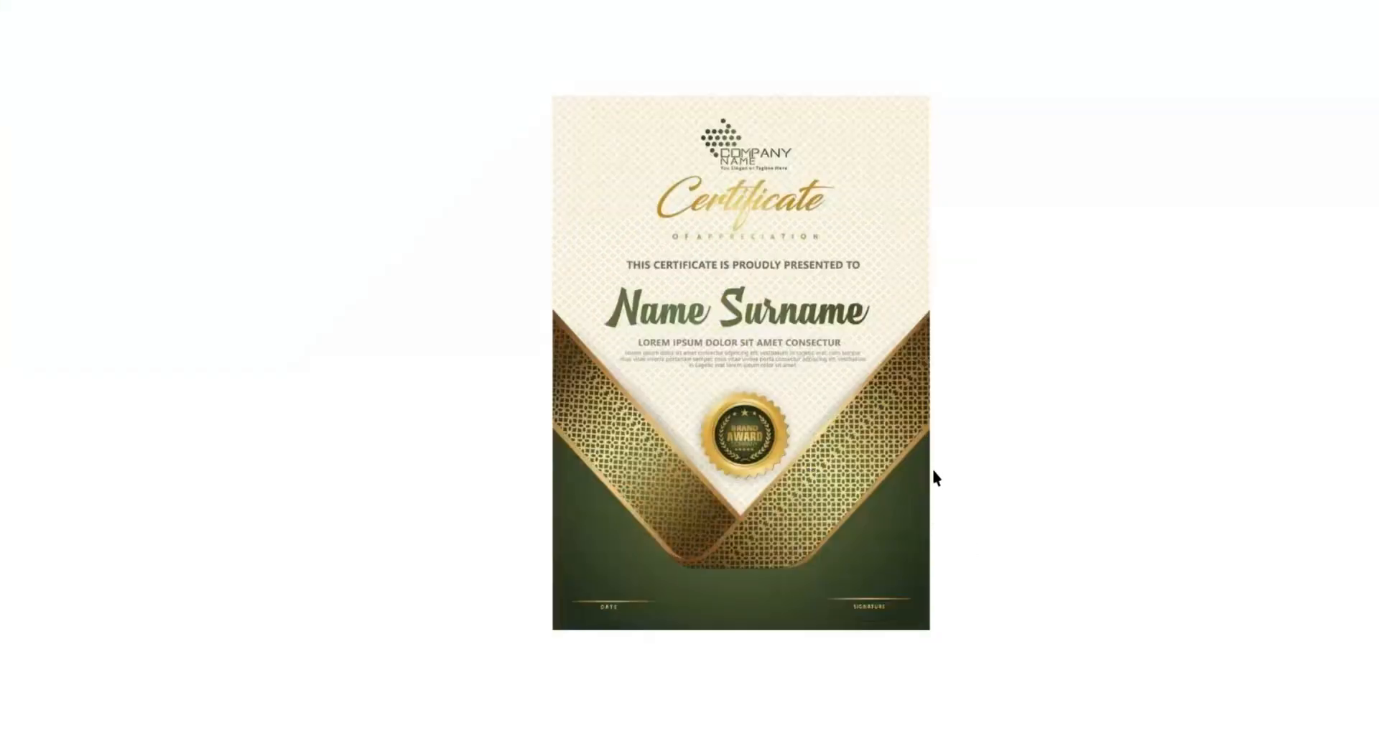
{"action": "key", "text": "F9"}
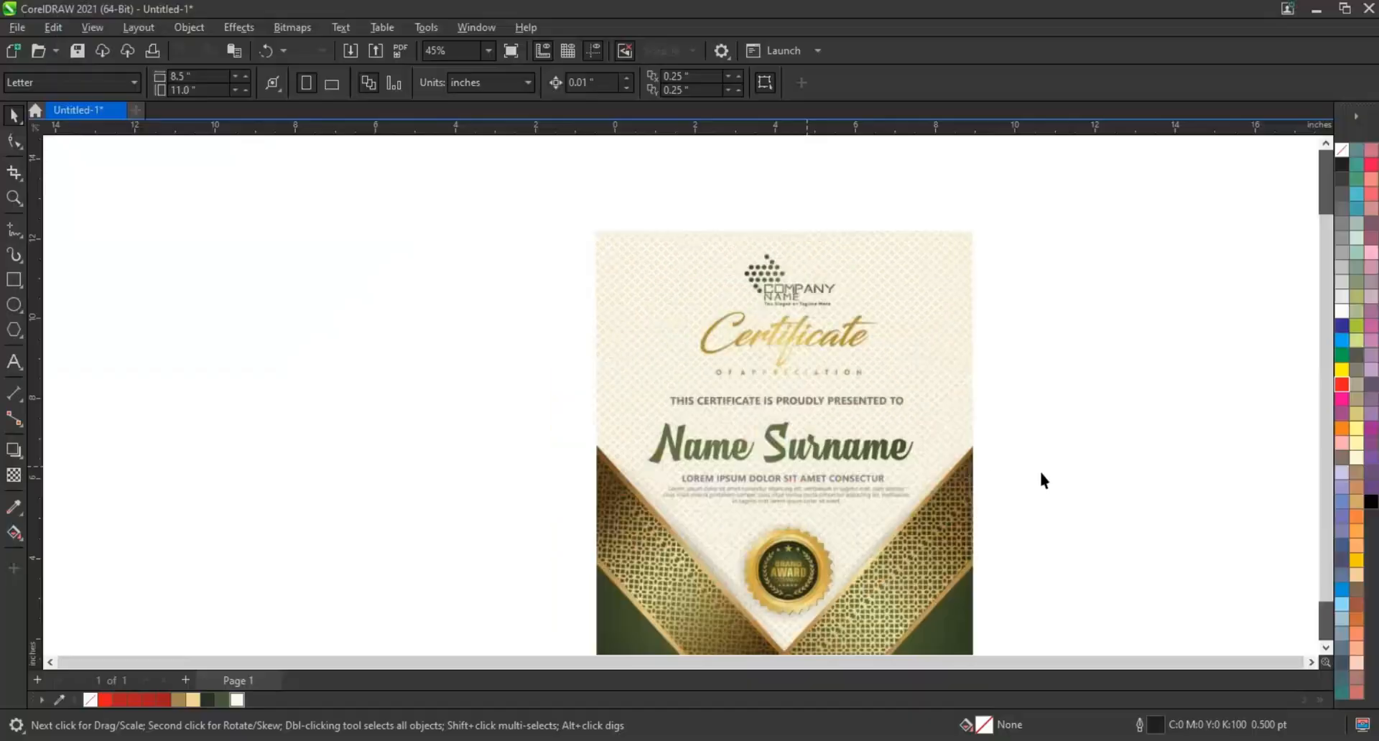
Draw a portrait rectangle about 10.96 by 15.57 inches in the empty space beside the finished certificate
{"action": "scroll", "coordinate": [1002, 467], "scroll_direction": "down", "scroll_amount": 2}
{"action": "scroll", "coordinate": [779, 422], "scroll_direction": "down", "scroll_amount": 2}
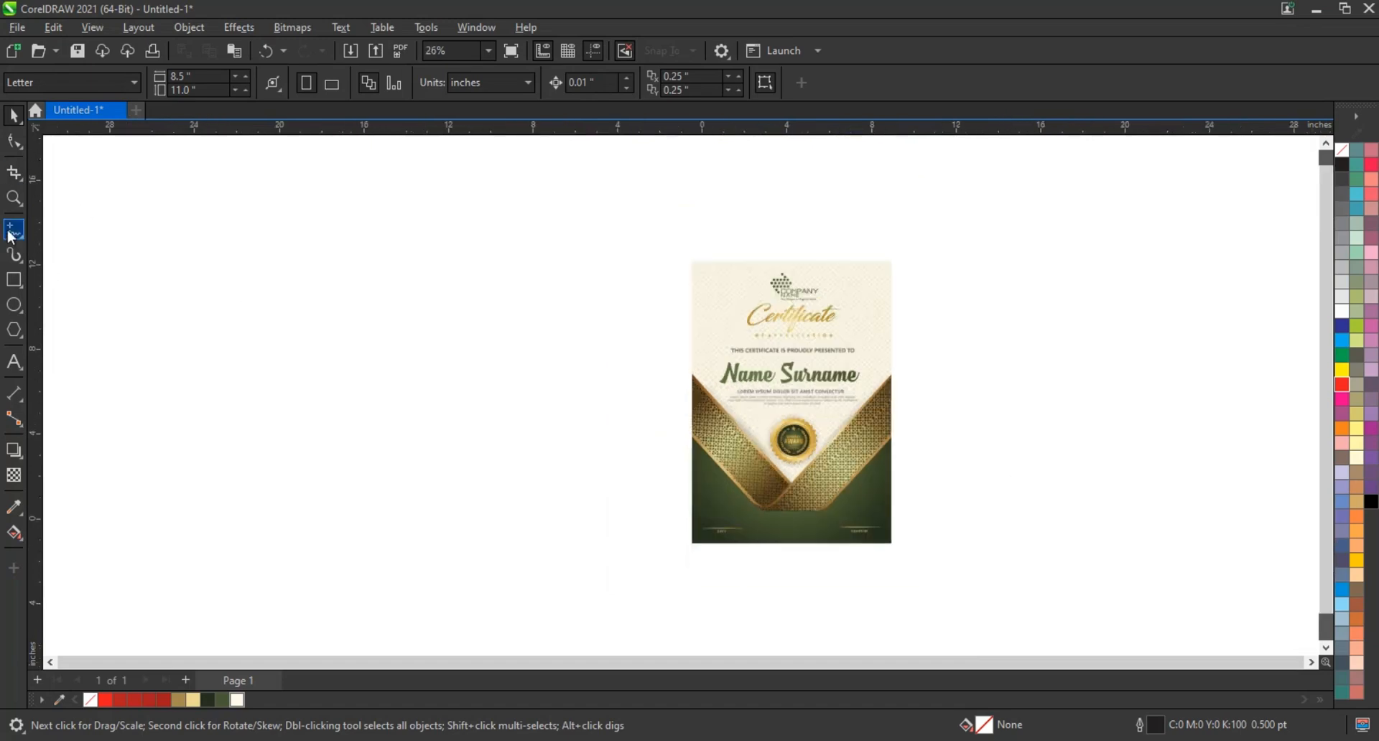
{"action": "left_click", "coordinate": [14, 197]}
{"action": "left_click_drag", "start_coordinate": [251, 212], "coordinate": [932, 581]}
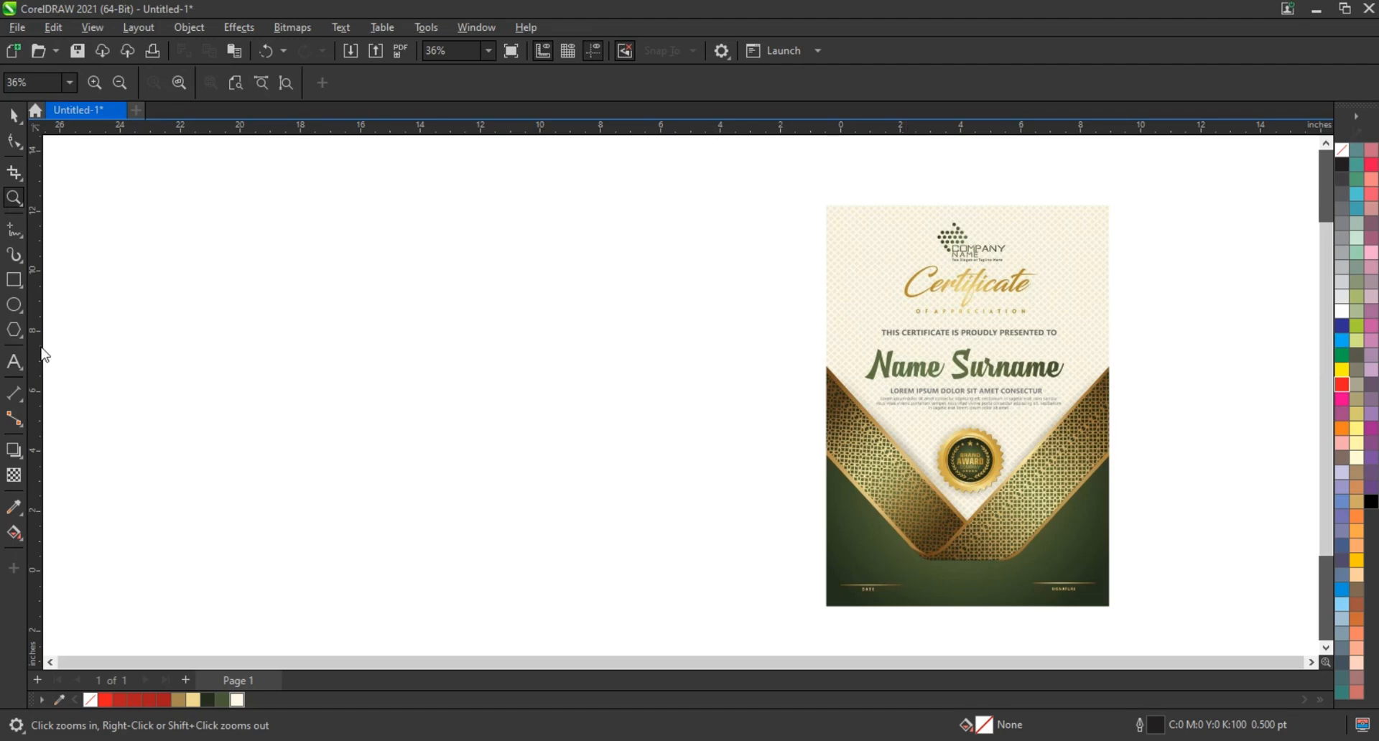
{"action": "left_click", "coordinate": [14, 280]}
{"action": "left_click_drag", "start_coordinate": [357, 190], "coordinate": [672, 639]}
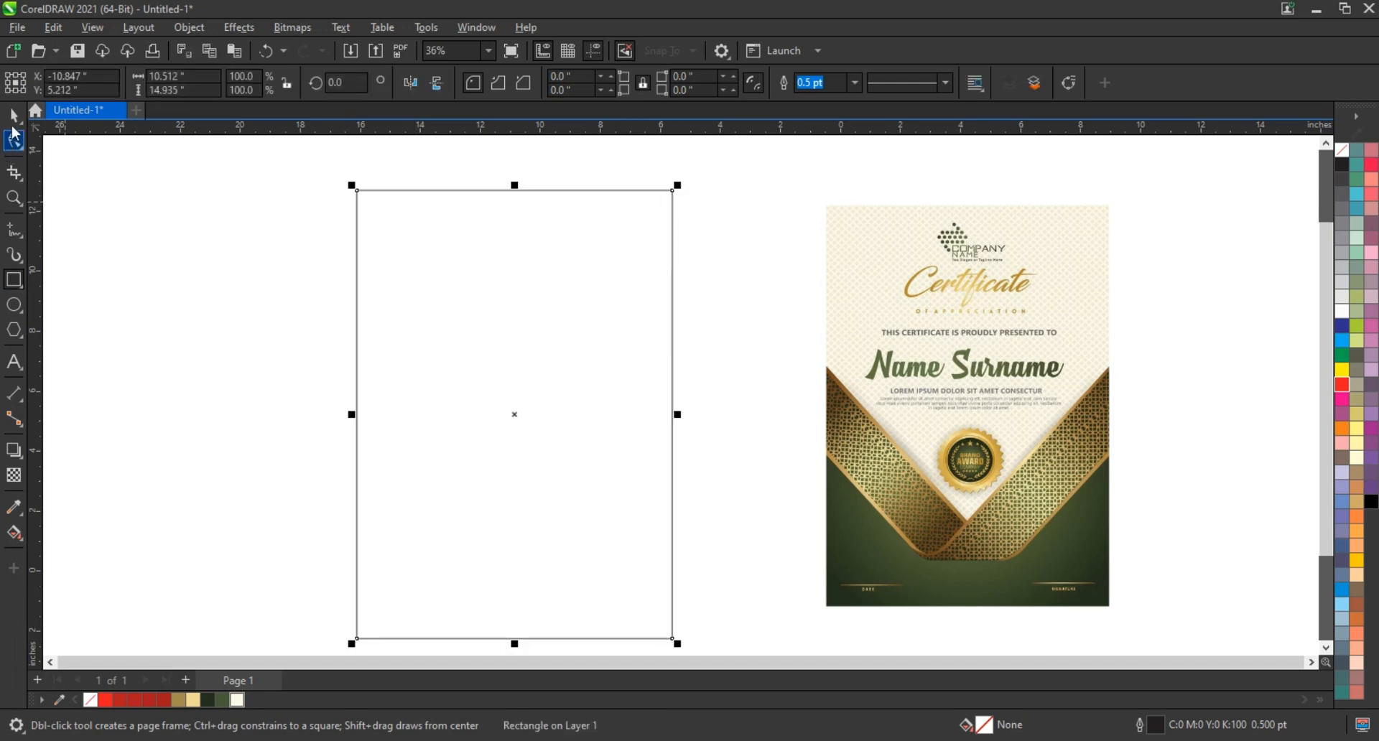
{"action": "key", "text": "space"}
{"action": "mouse_move", "coordinate": [679, 186]}
{"action": "left_mouse_down"}
{"action": "mouse_move", "coordinate": [702, 185]}
{"action": "mouse_move", "coordinate": [686, 178]}
{"action": "left_mouse_up"}
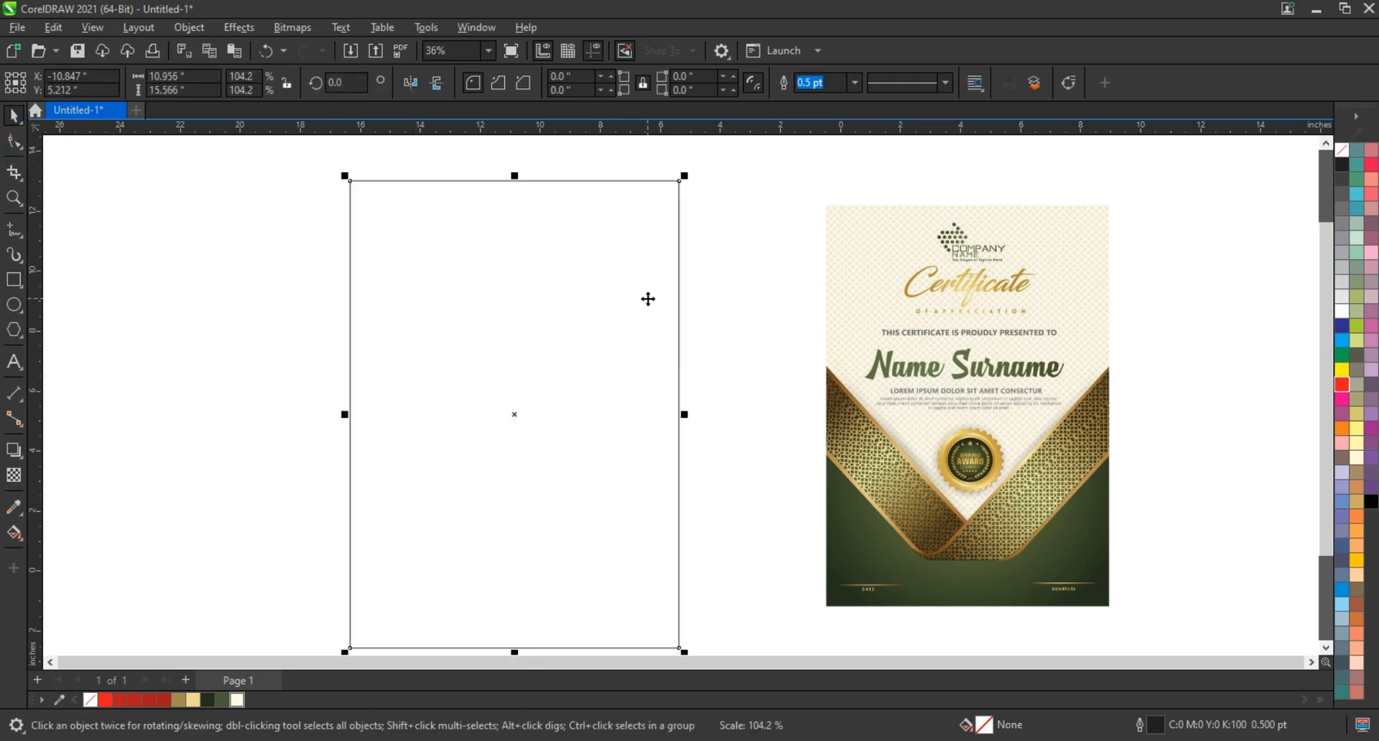
{"action": "left_click_drag", "start_coordinate": [648, 298], "coordinate": [651, 286]}
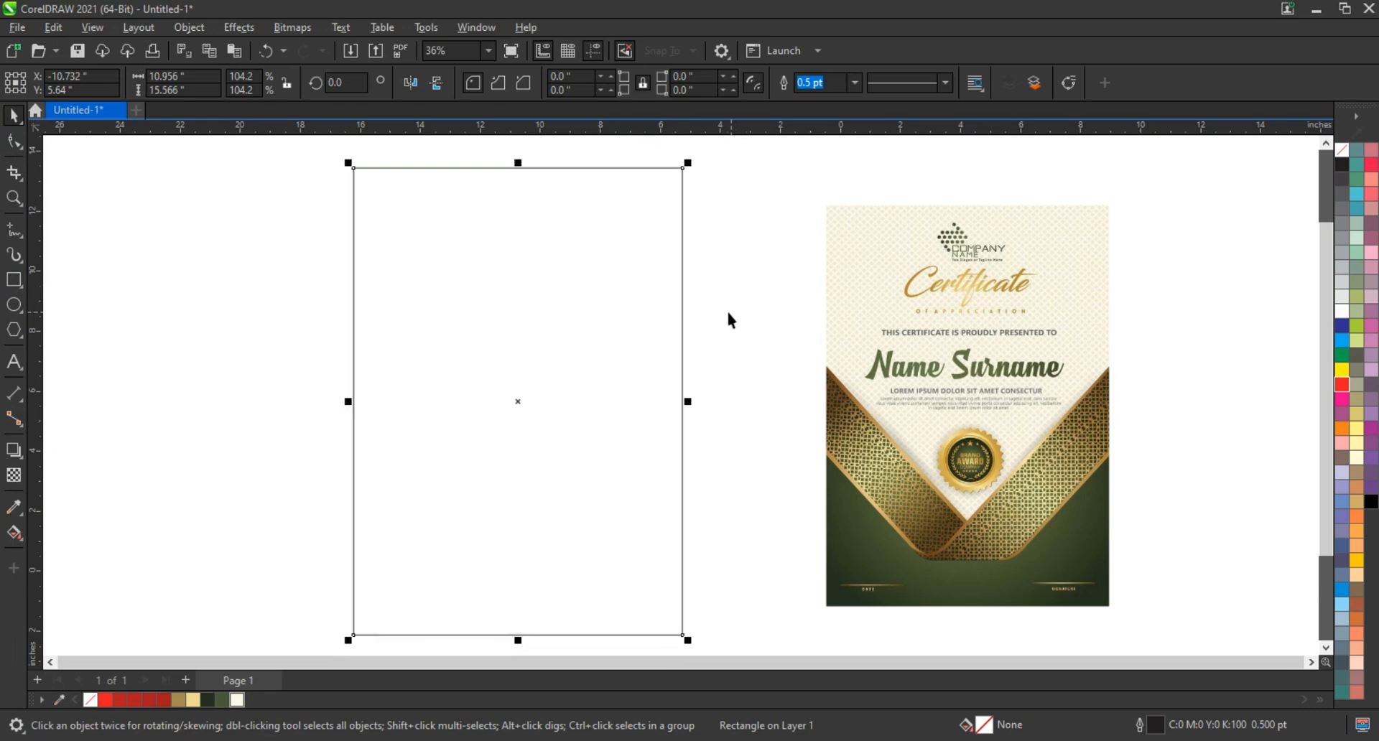
Draw a square about 7.61 inches wide overlapping the rectangle's left side and round its corners to about 0.46 inches
{"action": "left_click", "coordinate": [14, 279]}
{"action": "left_click_drag", "start_coordinate": [163, 296], "coordinate": [285, 529]}
{"action": "key", "text": "F10"}
{"action": "left_click_drag", "start_coordinate": [163, 297], "coordinate": [164, 321]}
{"action": "left_click", "coordinate": [14, 115]}
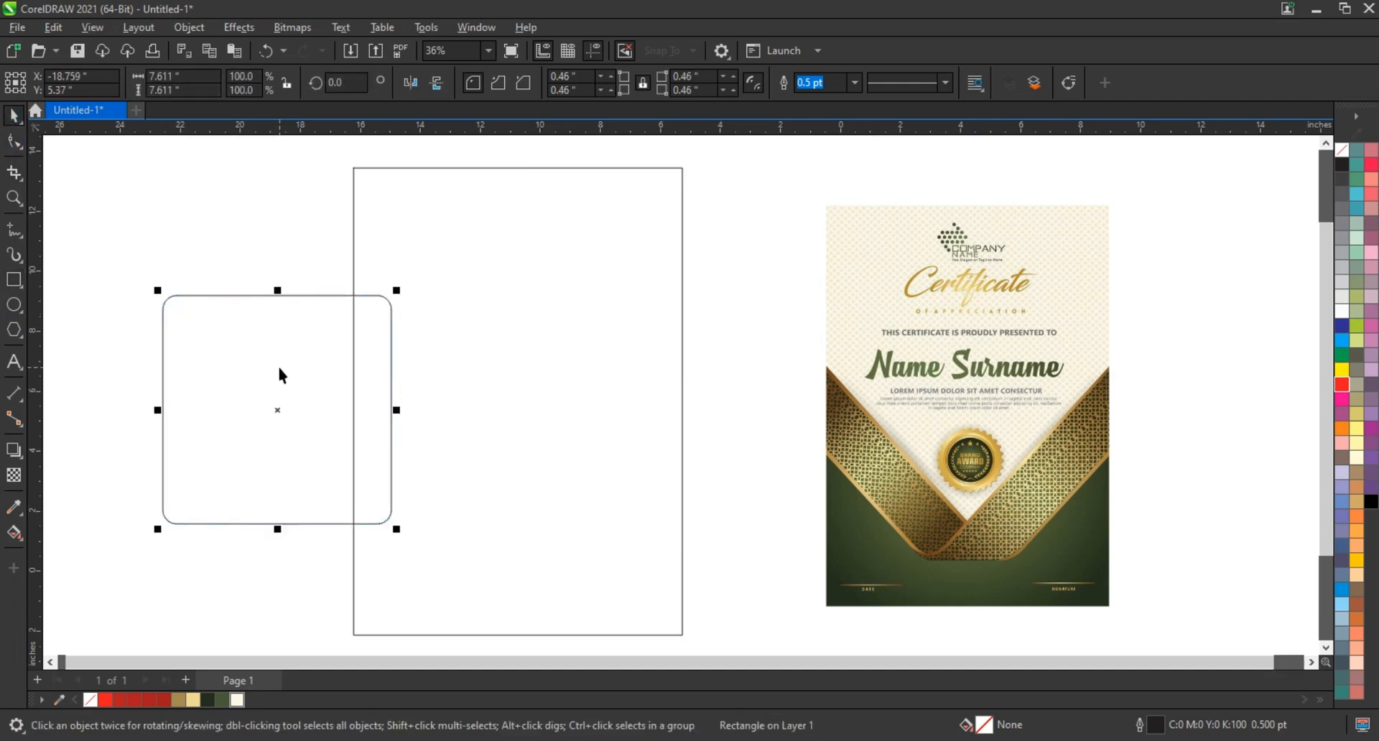
Rotate the rounded square 45 degrees and turn it into two overlapping diamonds, each about 13.49 inches tall, across the upper rectangle
{"action": "left_click", "coordinate": [384, 304]}
{"action": "left_click_drag", "start_coordinate": [400, 292], "coordinate": [402, 409]}
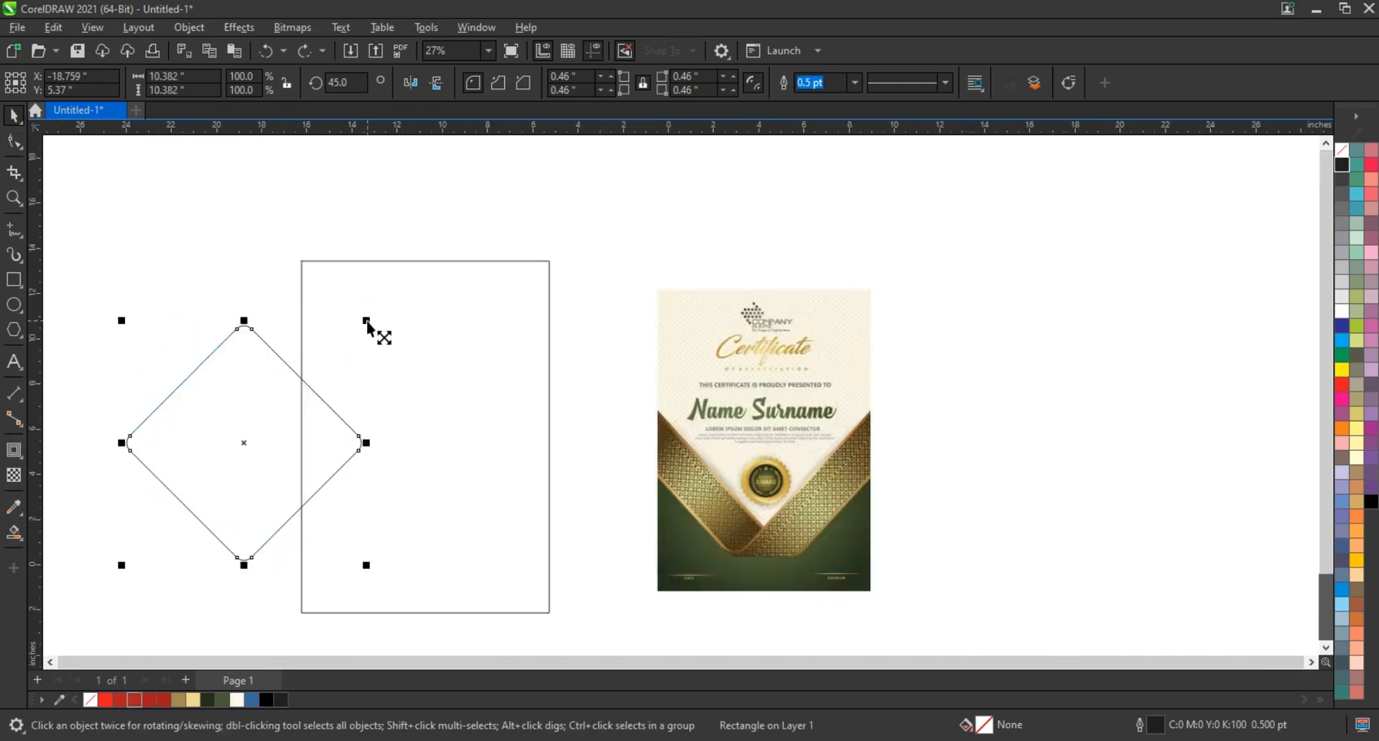
{"action": "left_click_drag", "start_coordinate": [366, 321], "coordinate": [403, 284]}
{"action": "left_click_drag", "start_coordinate": [261, 434], "coordinate": [442, 383]}
Combine the two overlapping diamonds into one curve and center it horizontally on the rectangle
{"action": "left_click", "coordinate": [266, 411], "text": "shift"}
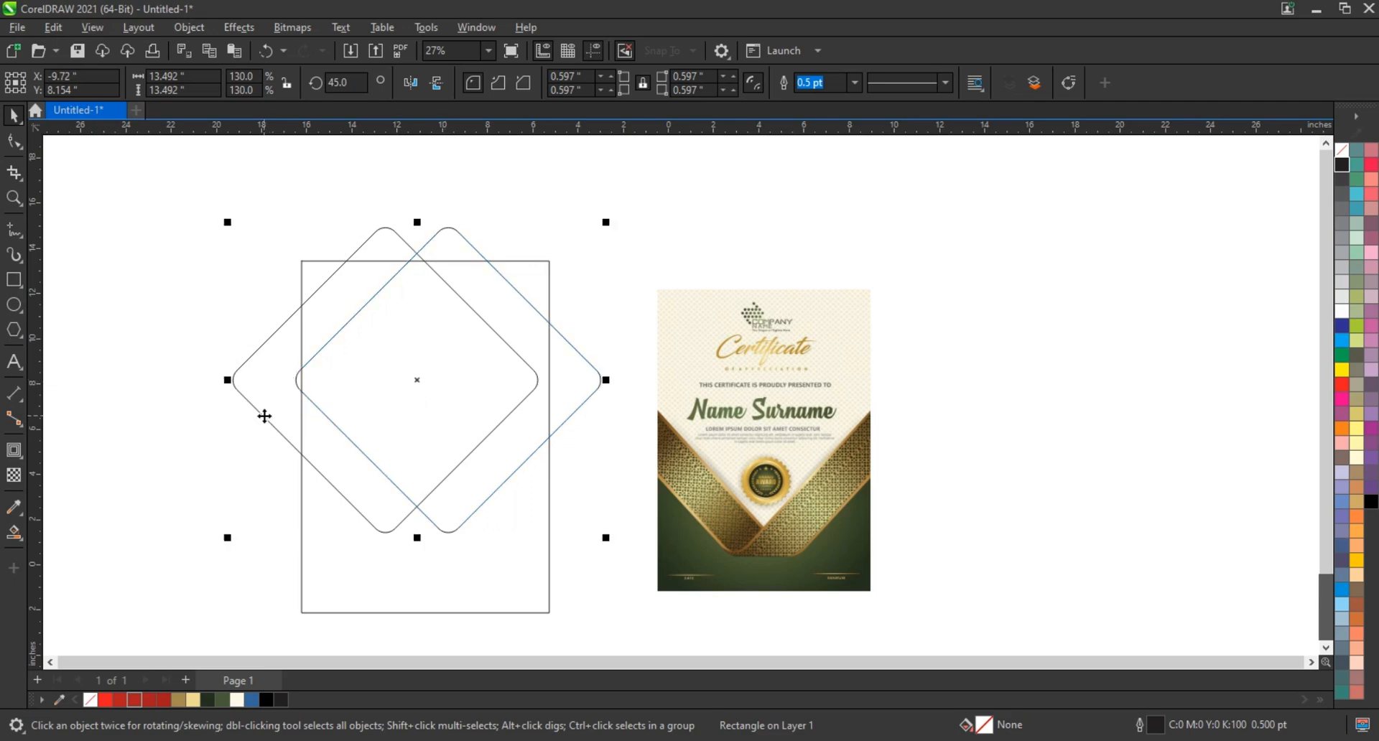
{"action": "key", "text": "ctrl+g"}
{"action": "left_click", "coordinate": [541, 521], "text": "shift"}
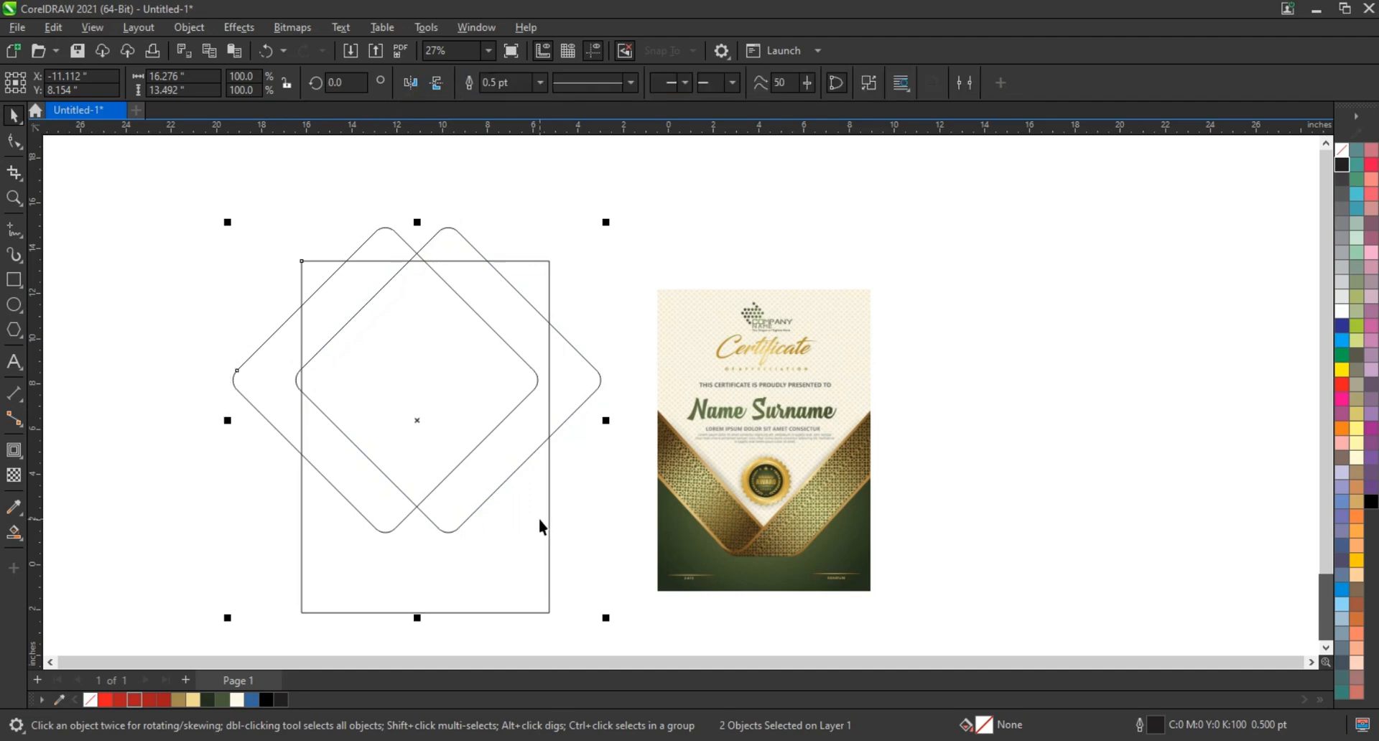
{"action": "key", "text": "c"}
{"action": "left_click", "coordinate": [589, 482]}
Enlarge the combined diamonds from their center to about 17.23 by 14.28 inches
{"action": "left_click", "coordinate": [599, 396]}
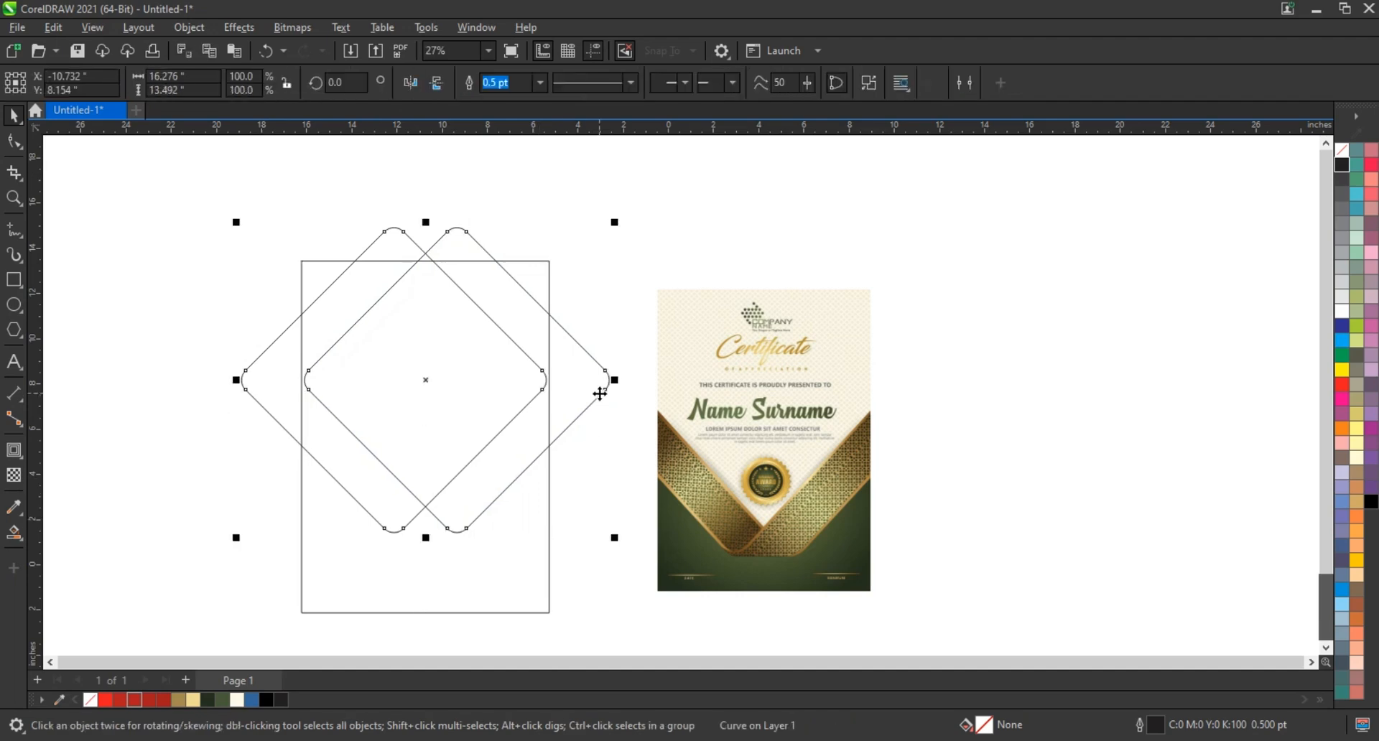
{"action": "left_click_drag", "start_coordinate": [616, 231], "coordinate": [631, 214]}
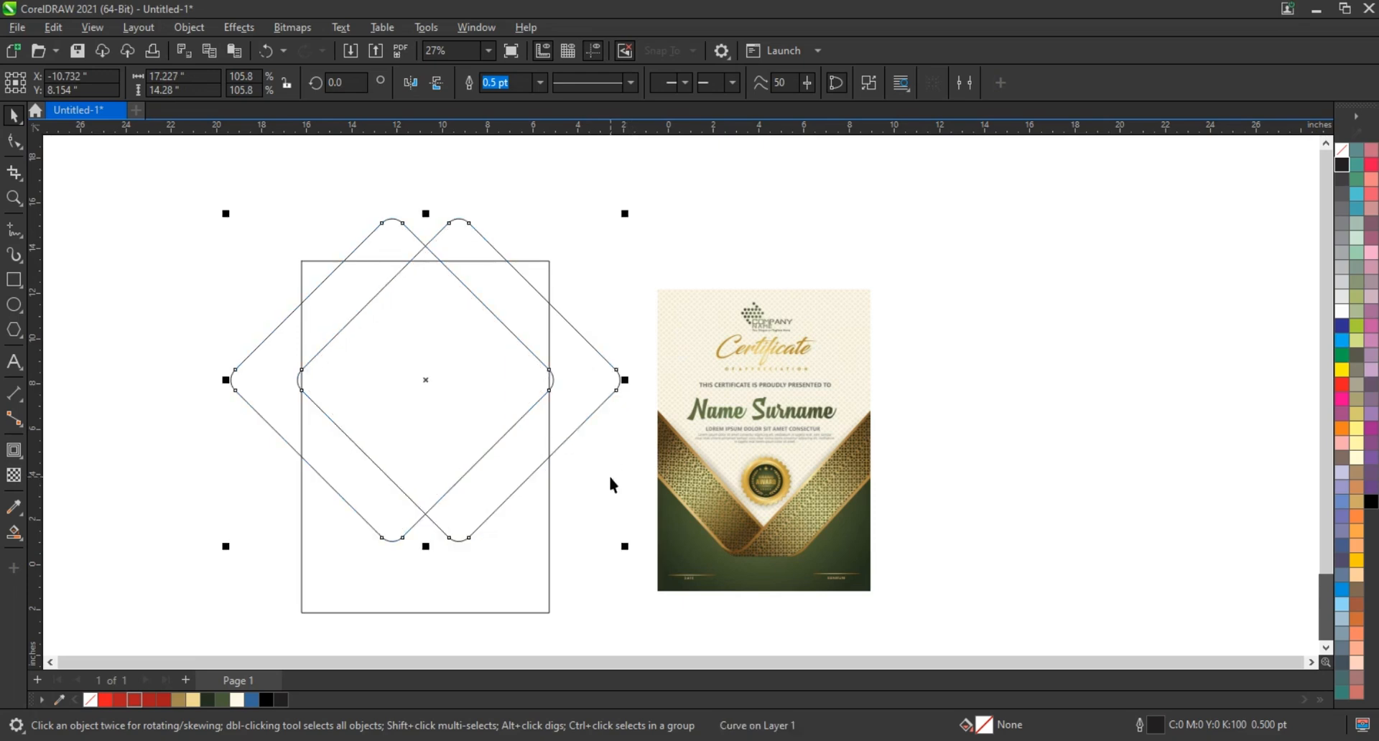
{"action": "left_click", "coordinate": [611, 480]}
Draw a straight horizontal line about 3.61 inches long near the lower left of the diamonds
{"action": "left_click", "coordinate": [14, 198]}
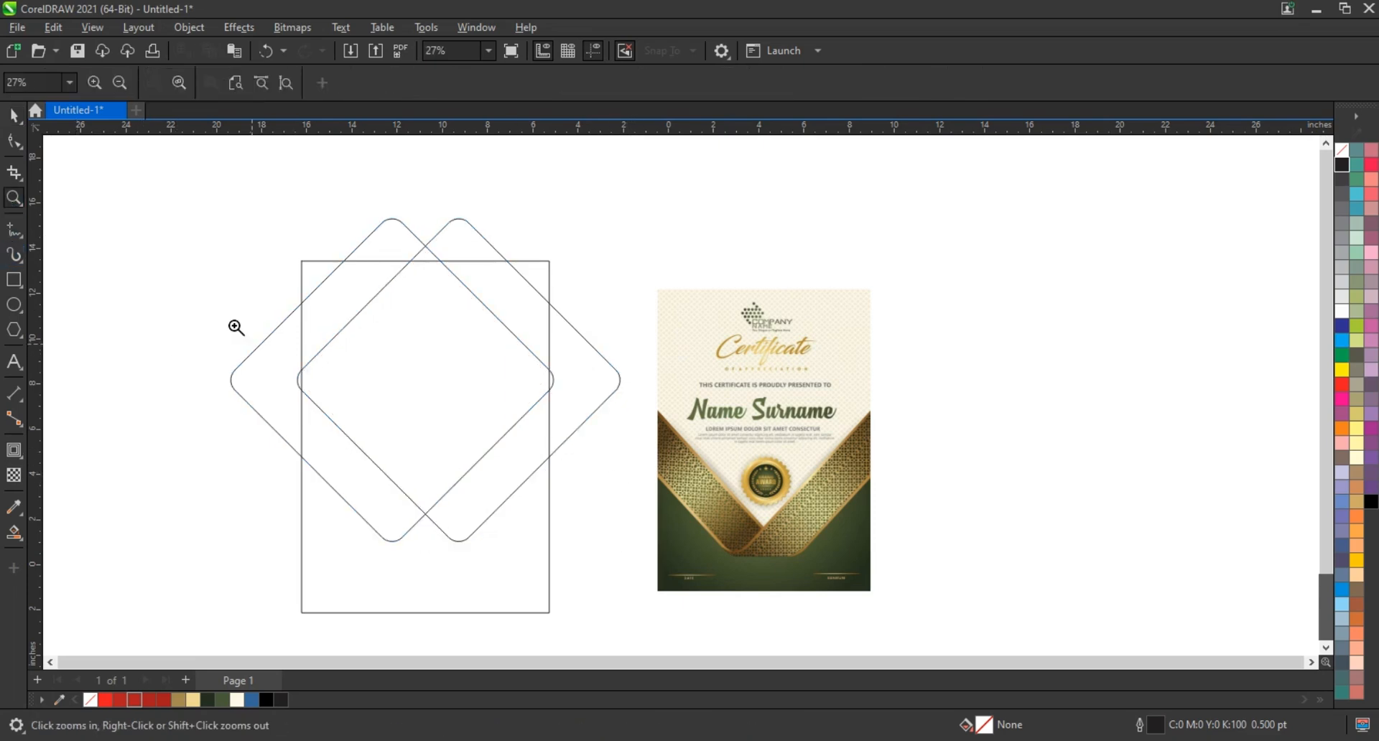
{"action": "mouse_move", "coordinate": [237, 323]}
{"action": "left_mouse_down"}
{"action": "mouse_move", "coordinate": [600, 560]}
{"action": "mouse_move", "coordinate": [574, 549]}
{"action": "left_mouse_up"}
{"action": "left_click", "coordinate": [14, 230]}
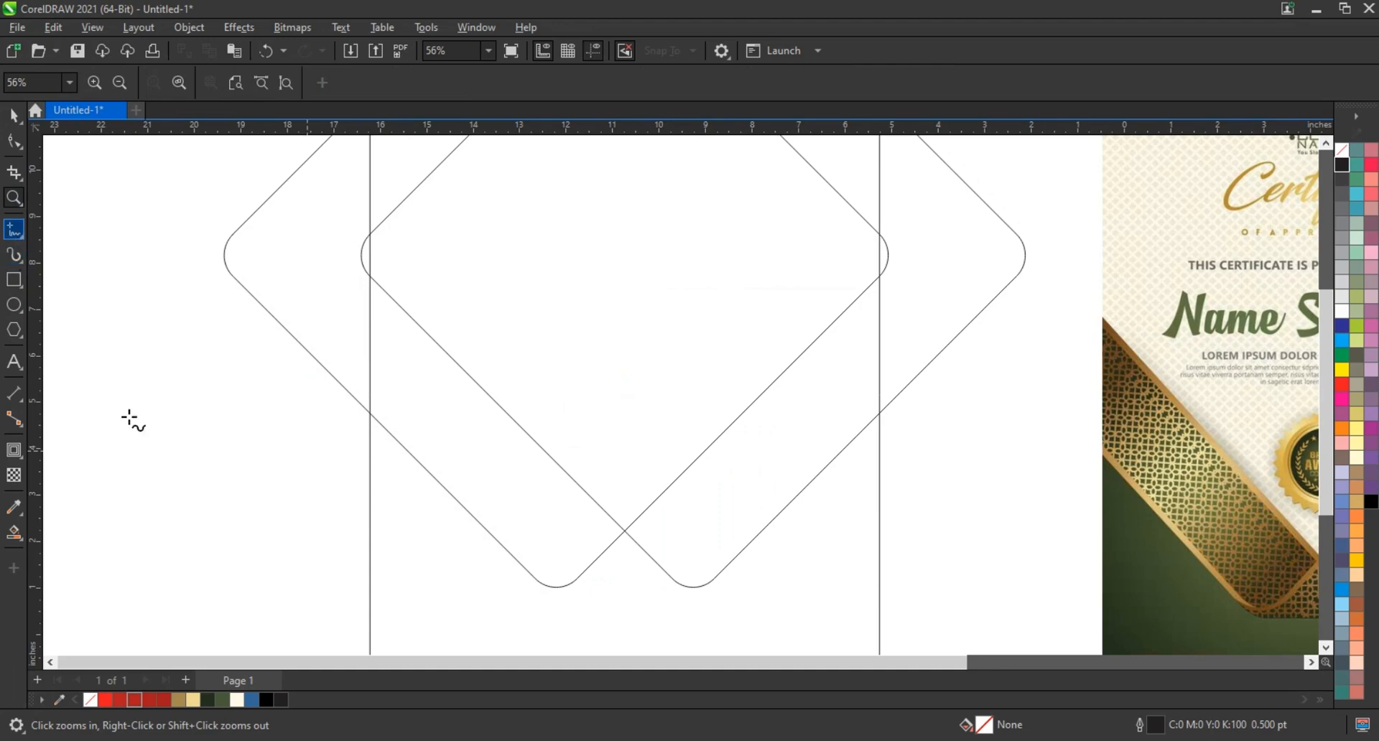
{"action": "left_click", "coordinate": [205, 573]}
{"action": "left_click", "coordinate": [372, 573]}
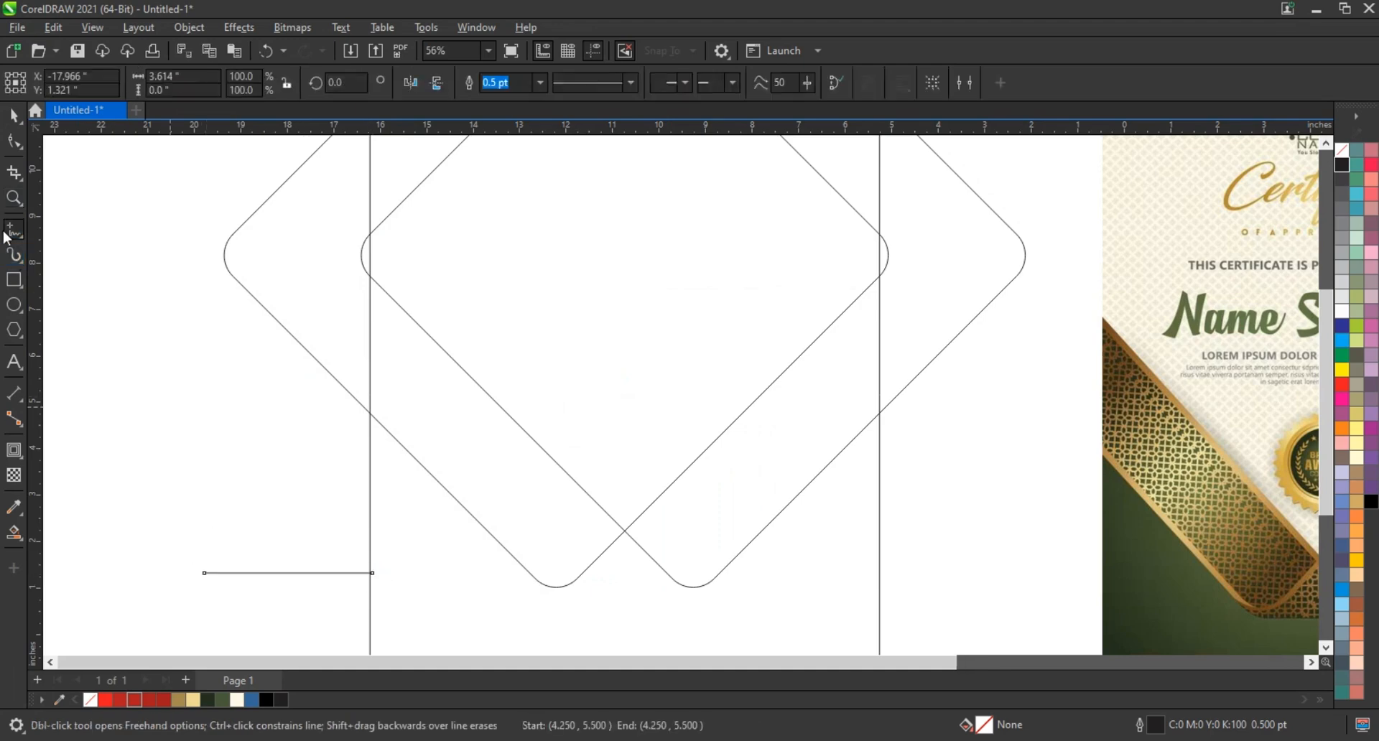
Align the horizontal line to the center and bottom edge of the combined diamonds
{"action": "left_click", "coordinate": [14, 115]}
{"action": "left_click", "coordinate": [501, 544], "text": "shift"}
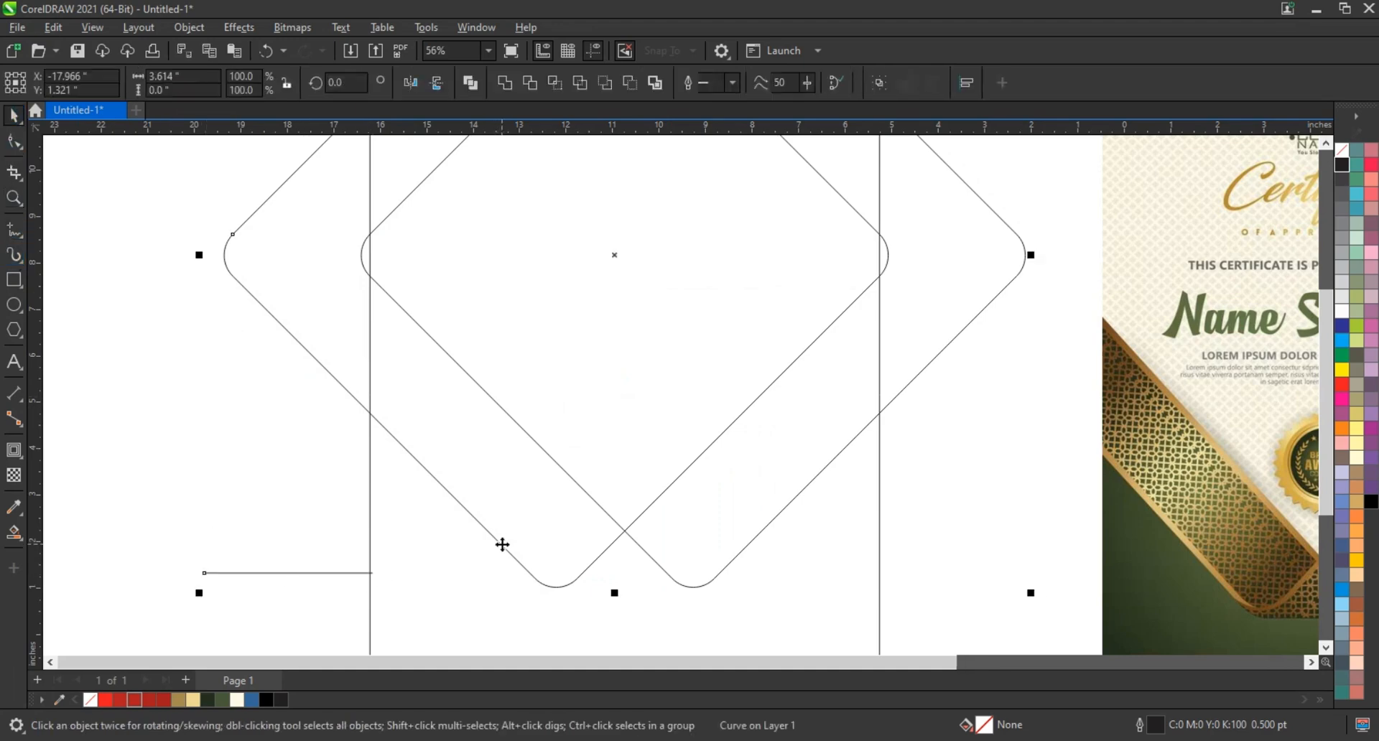
{"action": "key", "text": "c"}
{"action": "key", "text": "b"}
{"action": "left_click", "coordinate": [225, 515]}
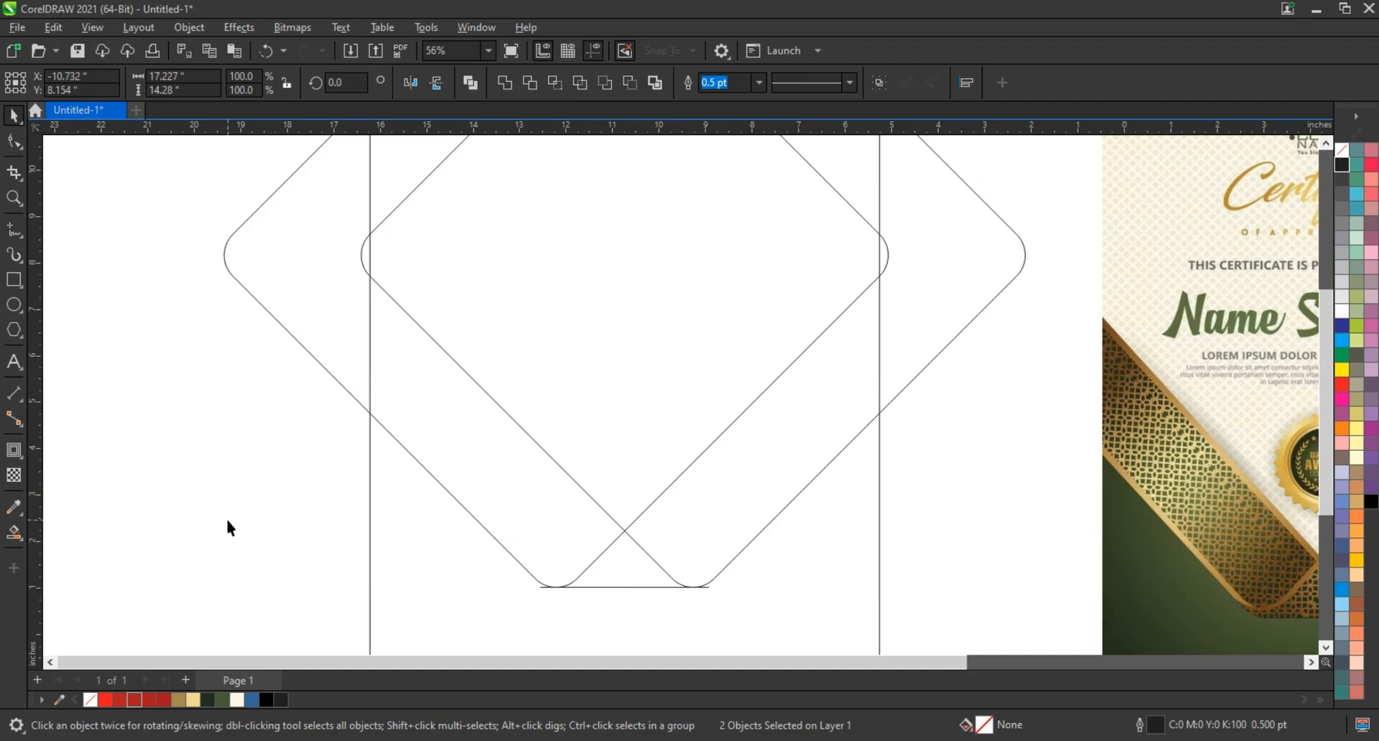
Smart-fill both diagonal bands inside the rectangle with blue #336699, welding the filled bottom triangle to the right band
{"action": "left_click", "coordinate": [610, 559]}
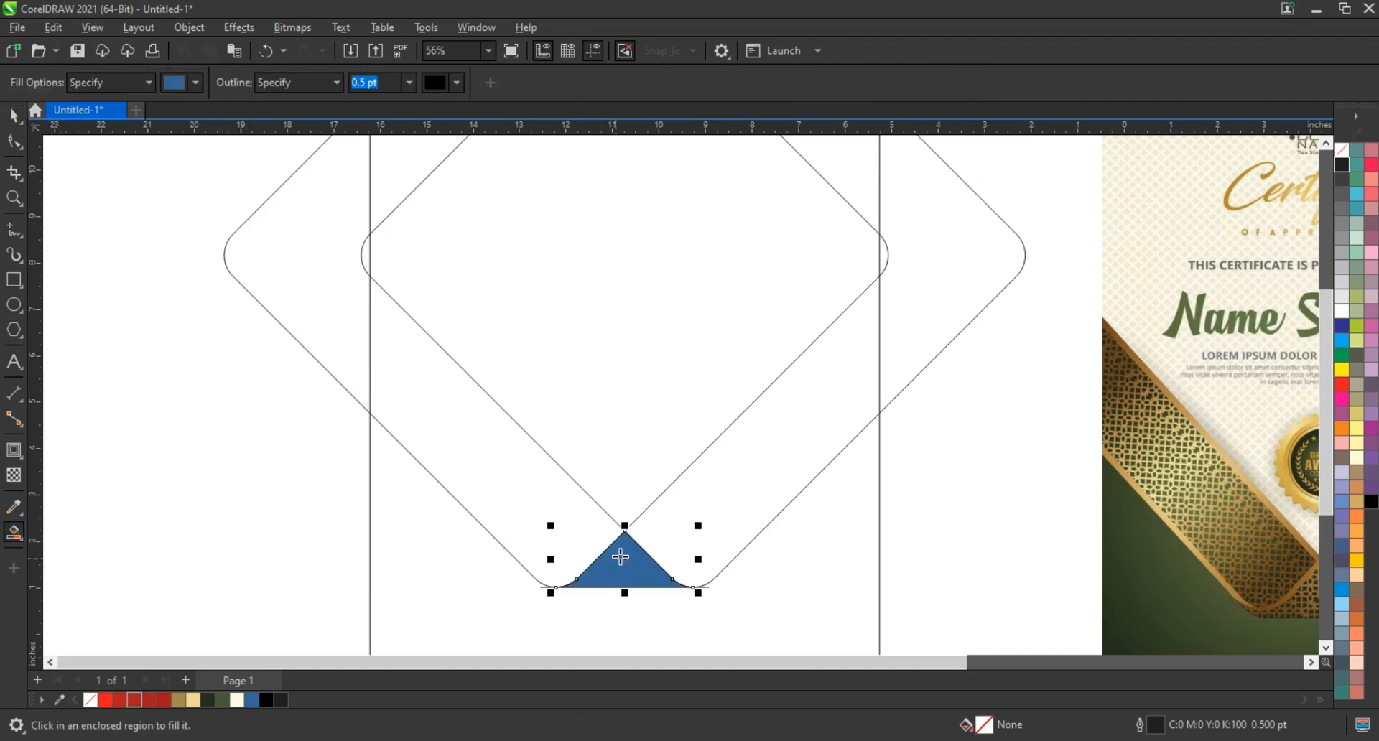
{"action": "left_click", "coordinate": [656, 540]}
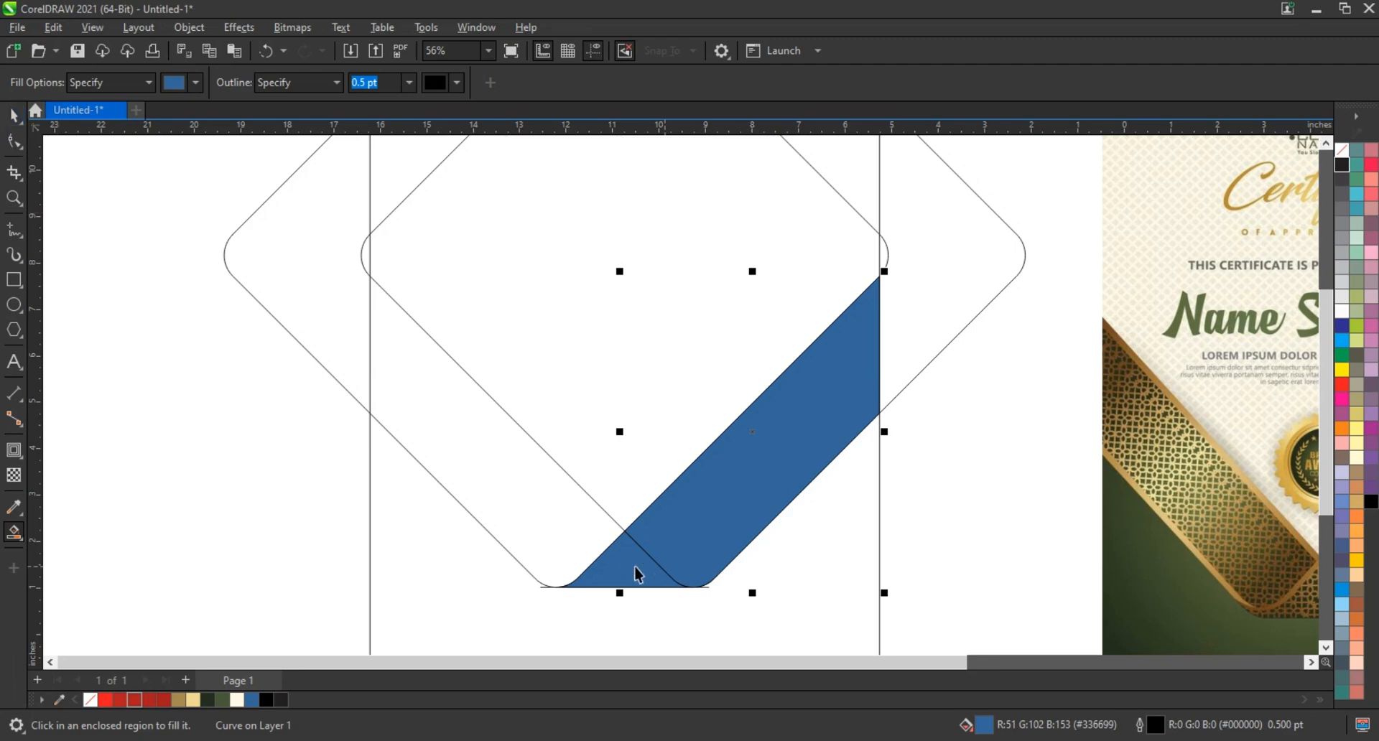
{"action": "left_click", "coordinate": [636, 568], "text": "shift"}
{"action": "left_click", "coordinate": [506, 87]}
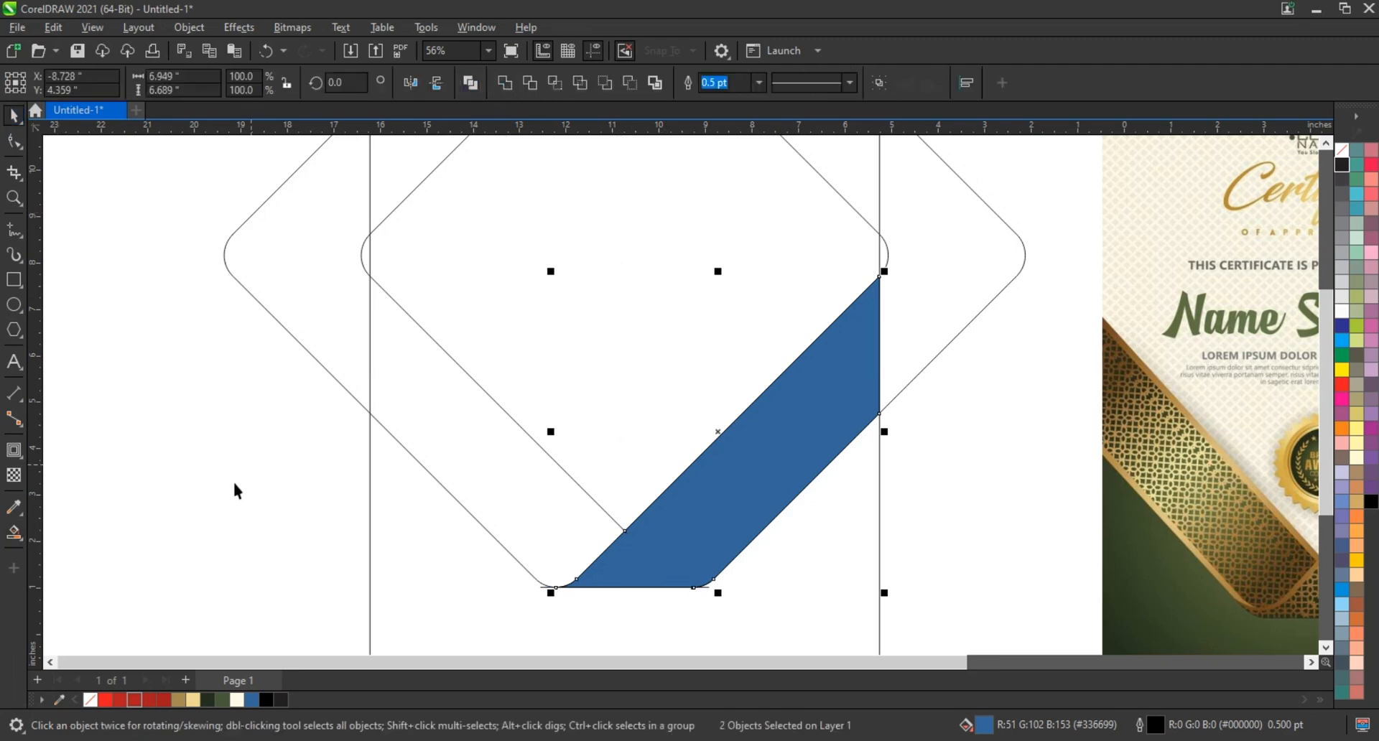
{"action": "left_click", "coordinate": [14, 532]}
{"action": "left_click", "coordinate": [483, 487]}
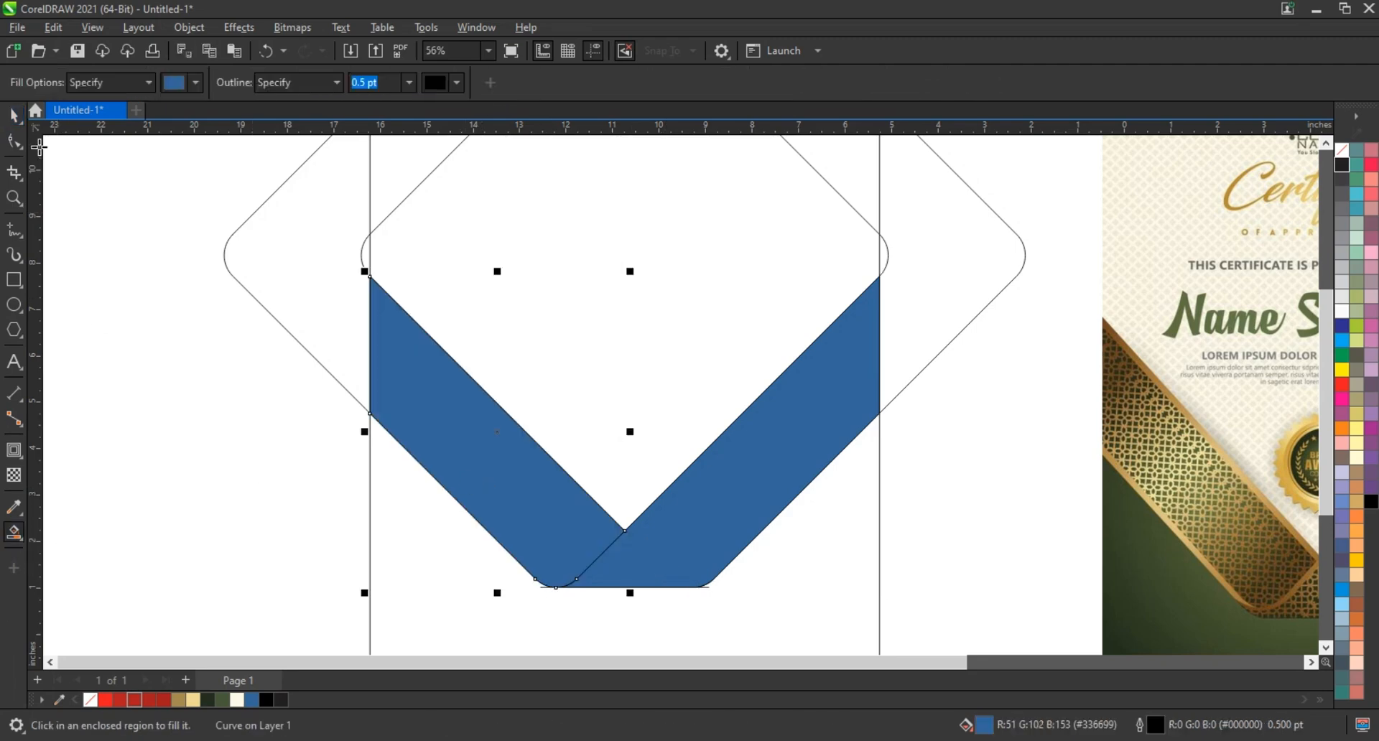
Delete the combined diamond outlines and the horizontal line at the ribbon's bottom edge
{"action": "left_click", "coordinate": [14, 115]}
{"action": "left_click", "coordinate": [398, 230]}
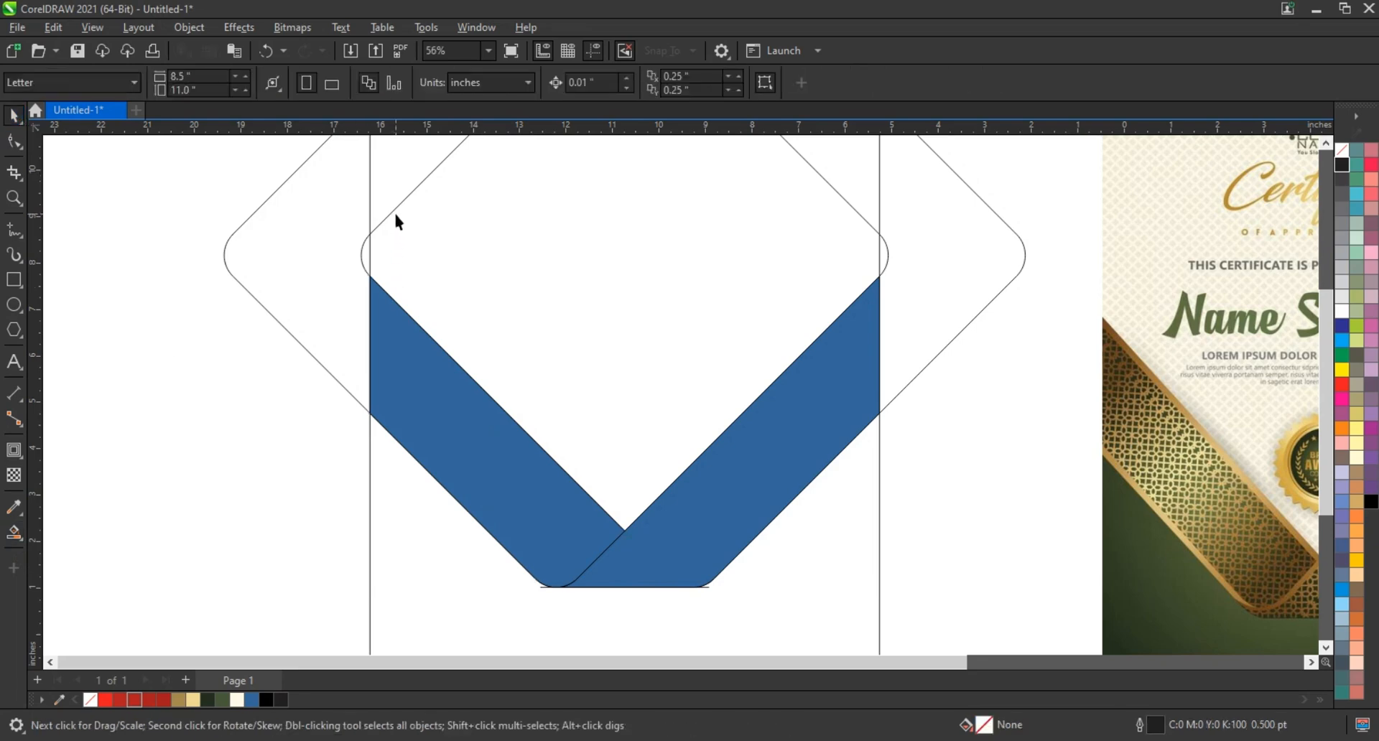
{"action": "left_click", "coordinate": [395, 213]}
{"action": "left_click", "coordinate": [393, 209]}
{"action": "key", "text": "Delete"}
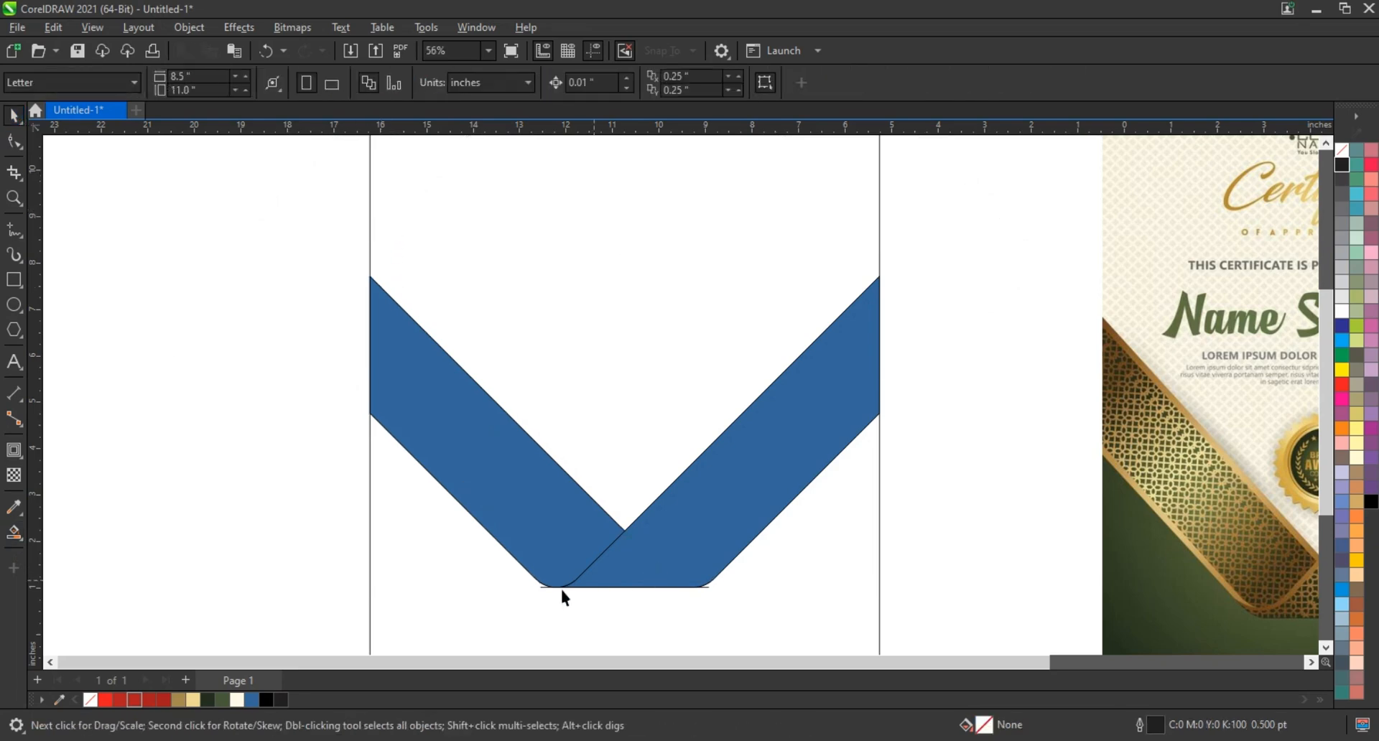
{"action": "left_click_drag", "start_coordinate": [727, 605], "coordinate": [747, 607]}
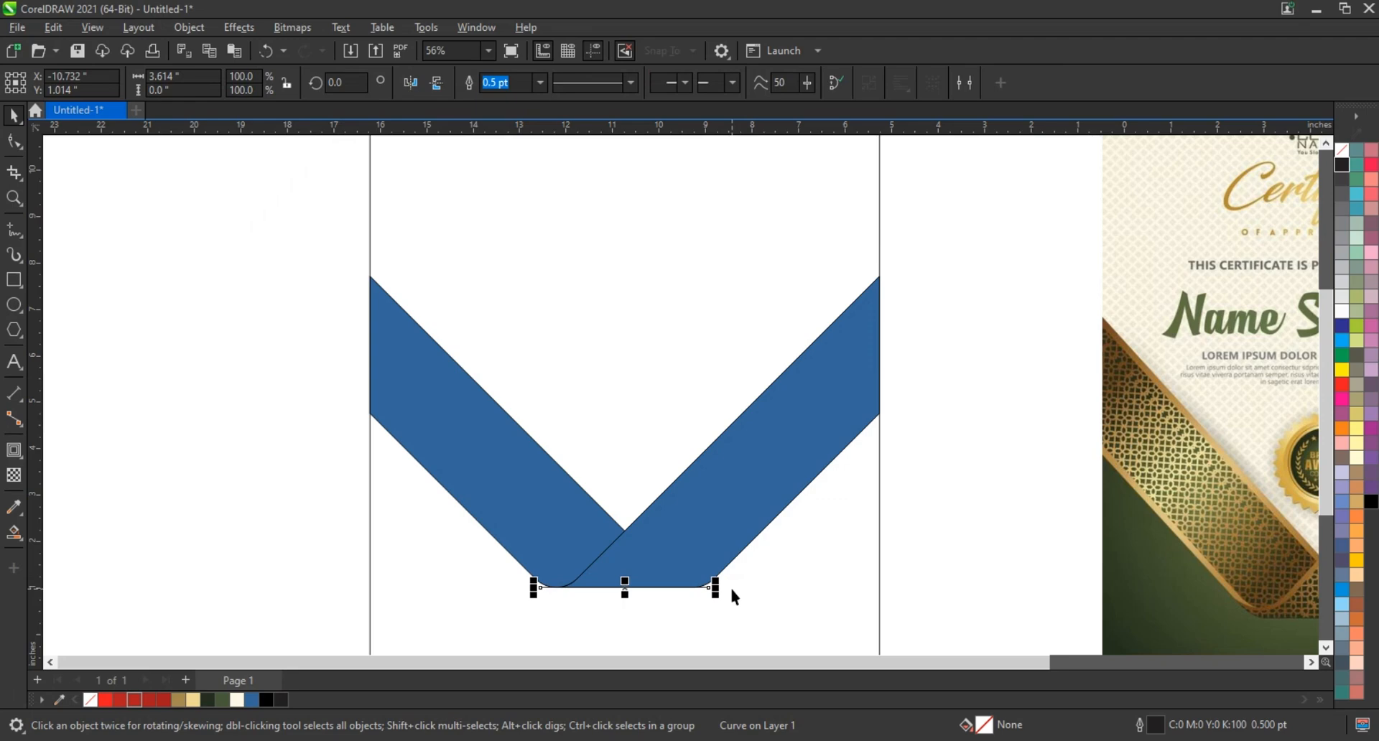
{"action": "key", "text": "Delete"}
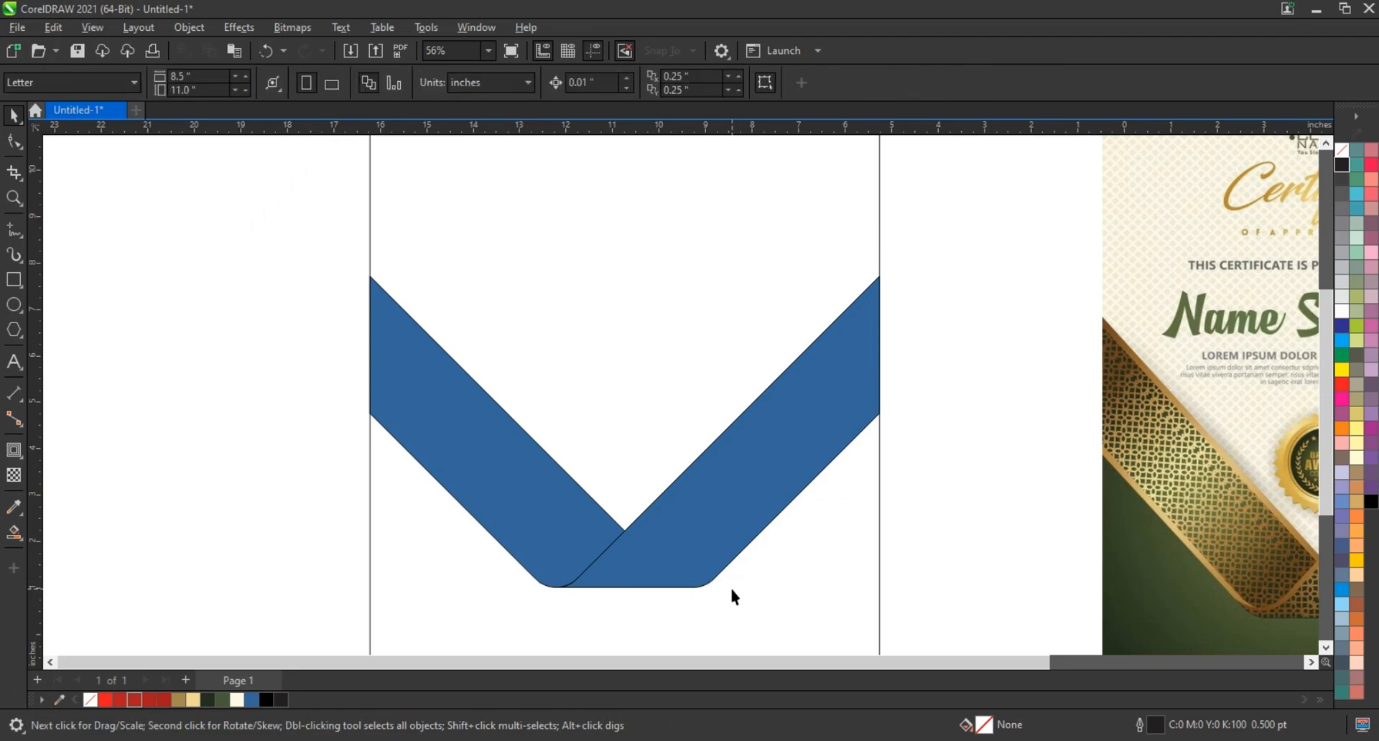
Give both blue bands an 8.0 pt outline and convert the outlines to objects
{"action": "left_click", "coordinate": [689, 514]}
{"action": "left_click", "coordinate": [511, 468], "text": "shift"}
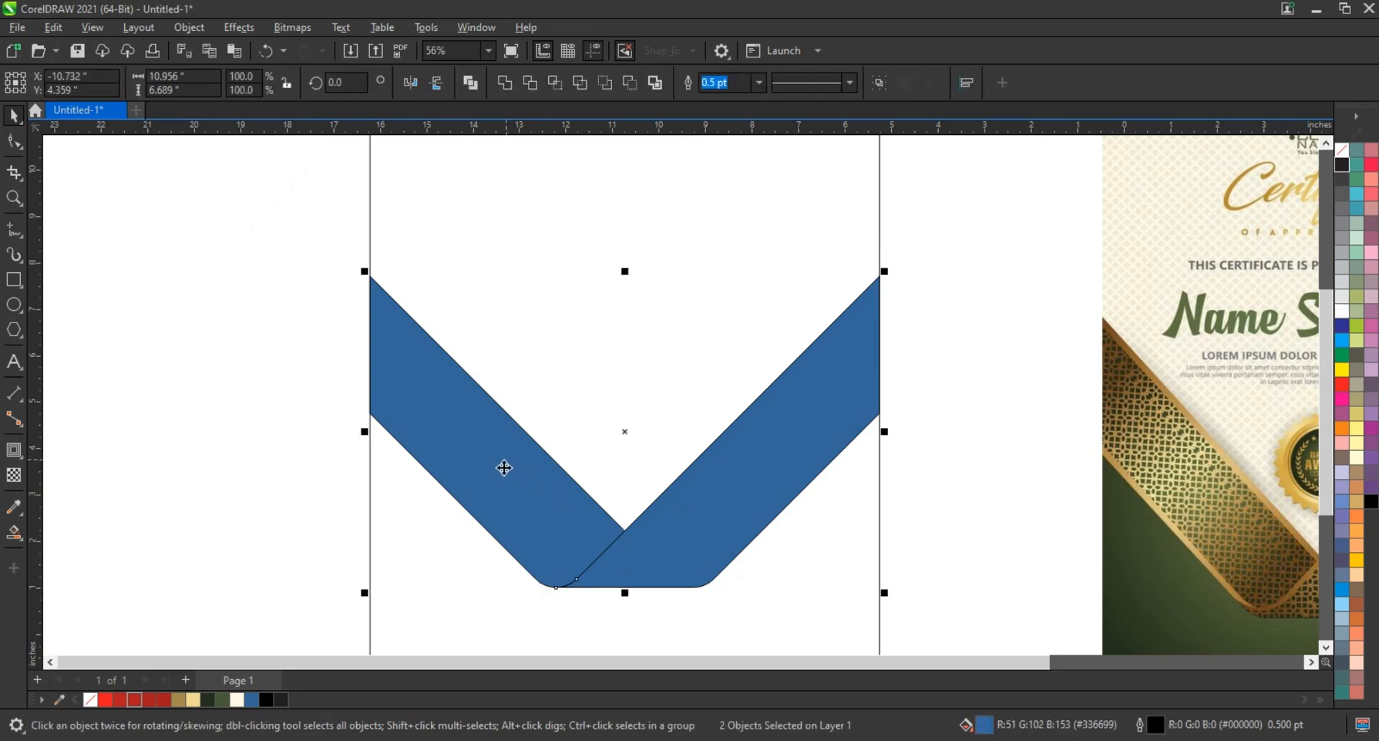
{"action": "left_click", "coordinate": [759, 83]}
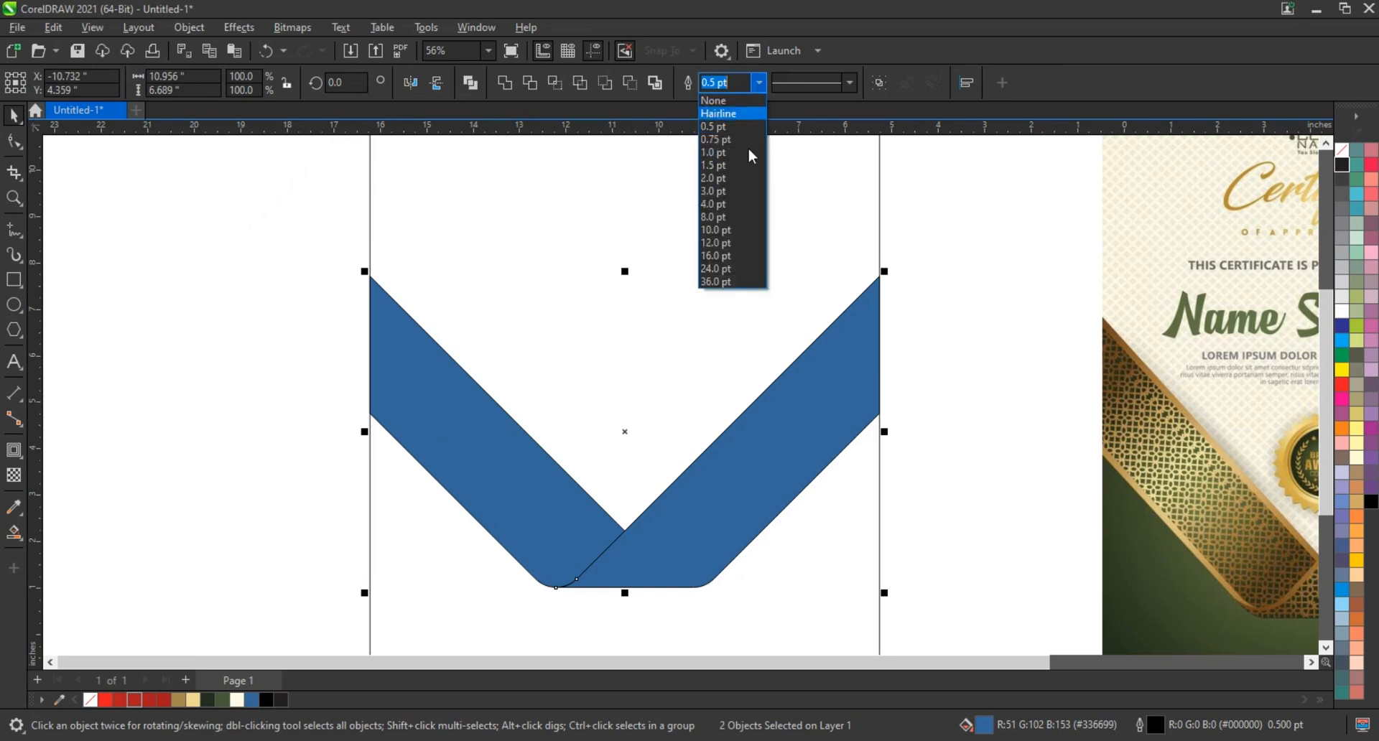
{"action": "left_click", "coordinate": [733, 223]}
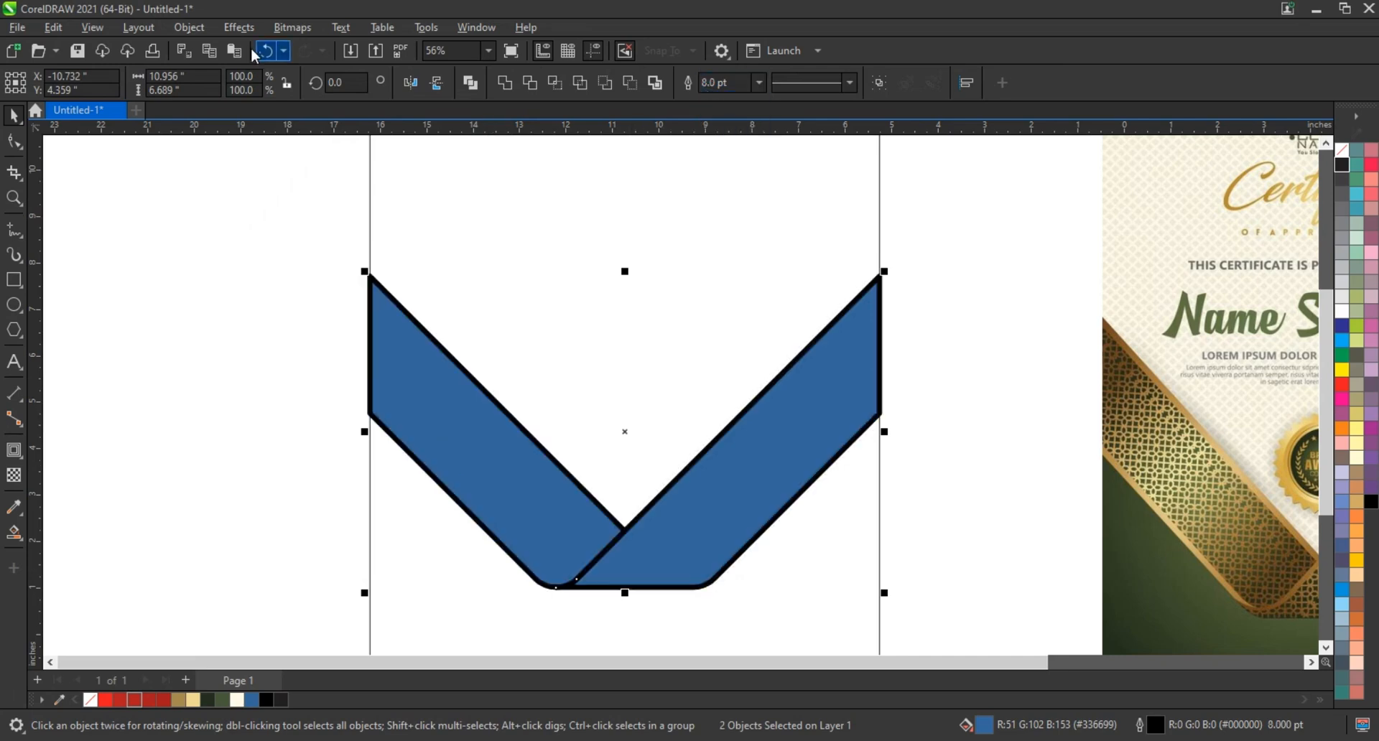
{"action": "left_click", "coordinate": [189, 27]}
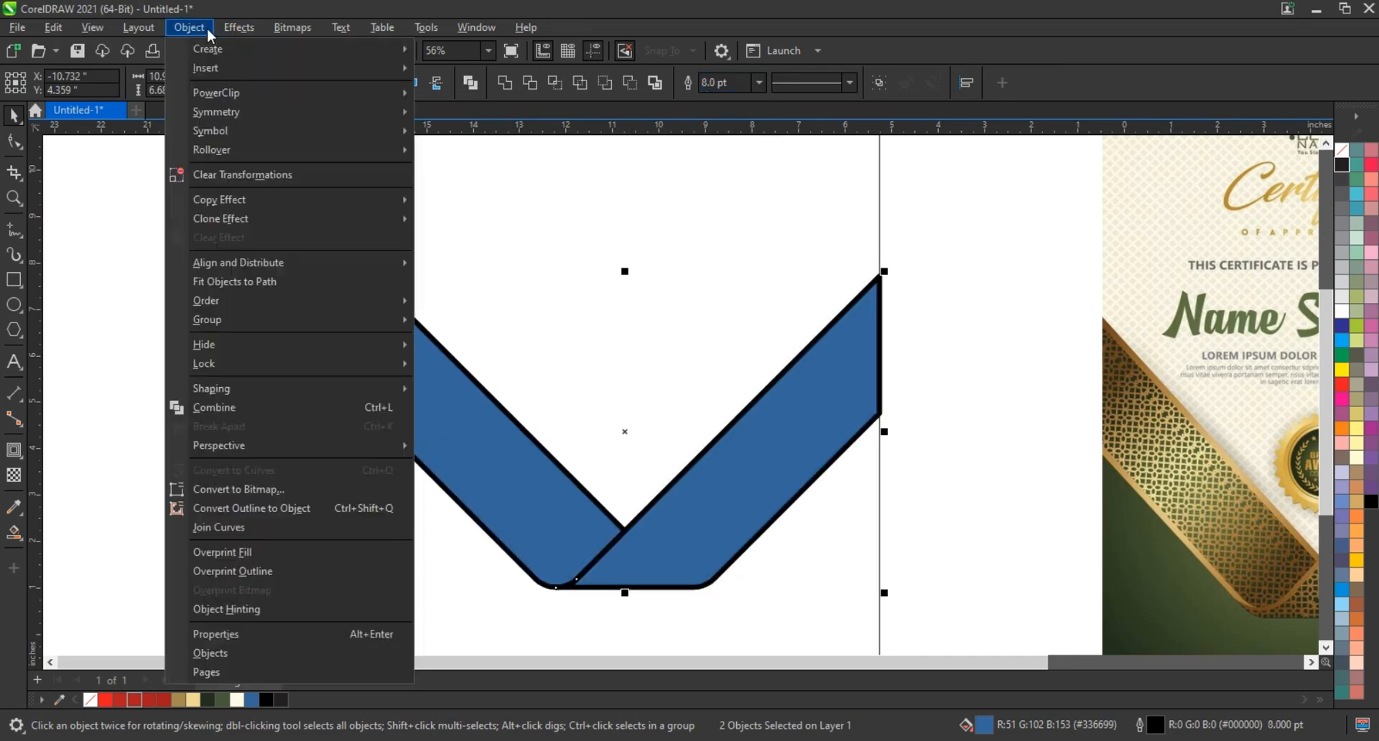
{"action": "left_click", "coordinate": [212, 508]}
{"action": "left_click", "coordinate": [194, 455]}
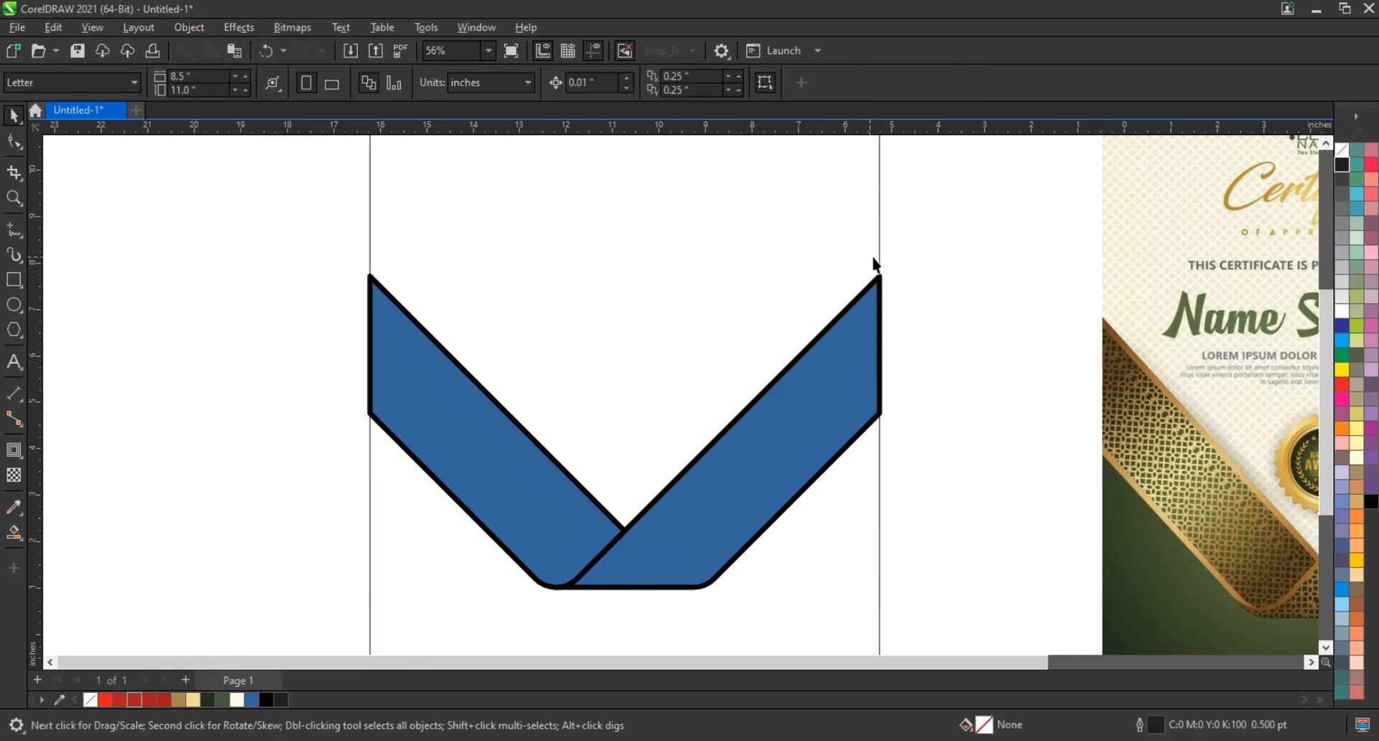
Delete the blue fill shapes of both bands, keeping their black border objects
{"action": "left_click", "coordinate": [869, 325]}
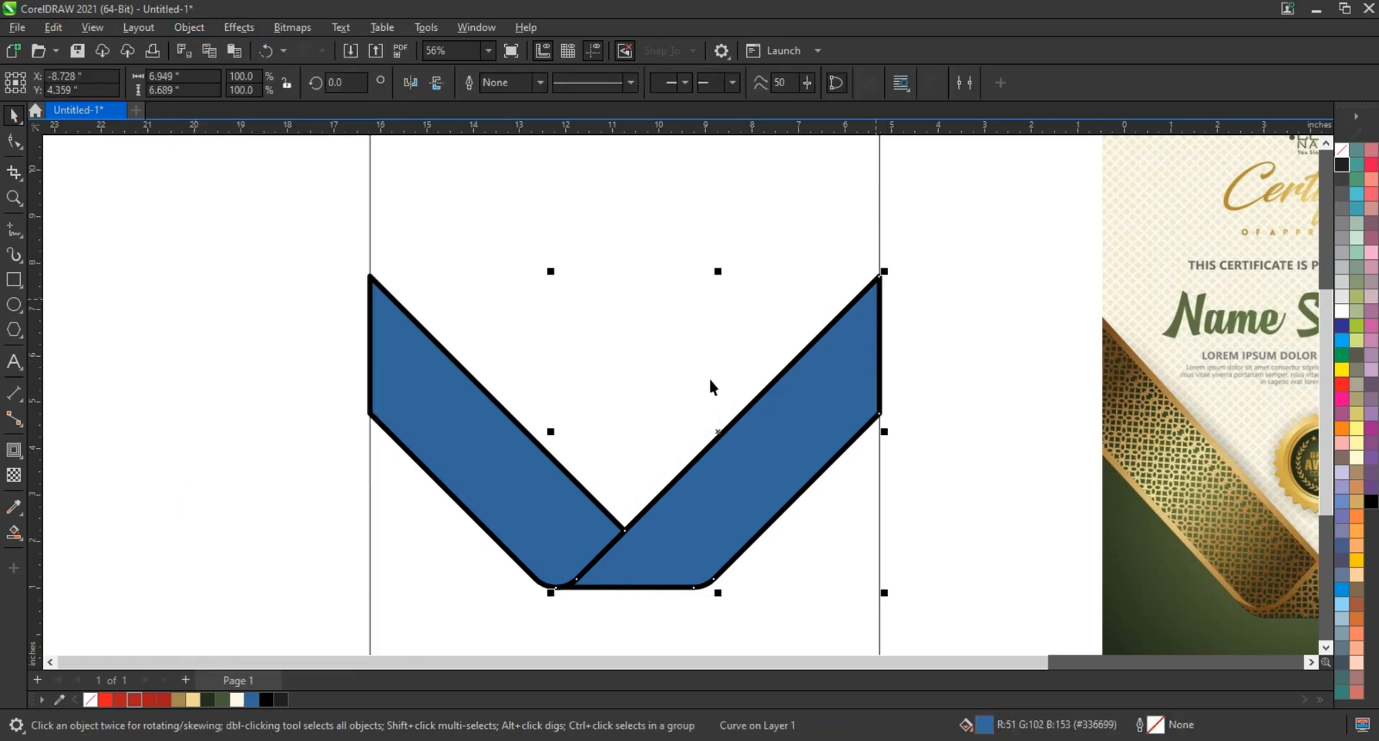
{"action": "left_click", "coordinate": [896, 294]}
{"action": "left_click", "coordinate": [868, 326]}
{"action": "key", "text": "Delete"}
{"action": "left_click", "coordinate": [472, 444]}
{"action": "key", "text": "Delete"}
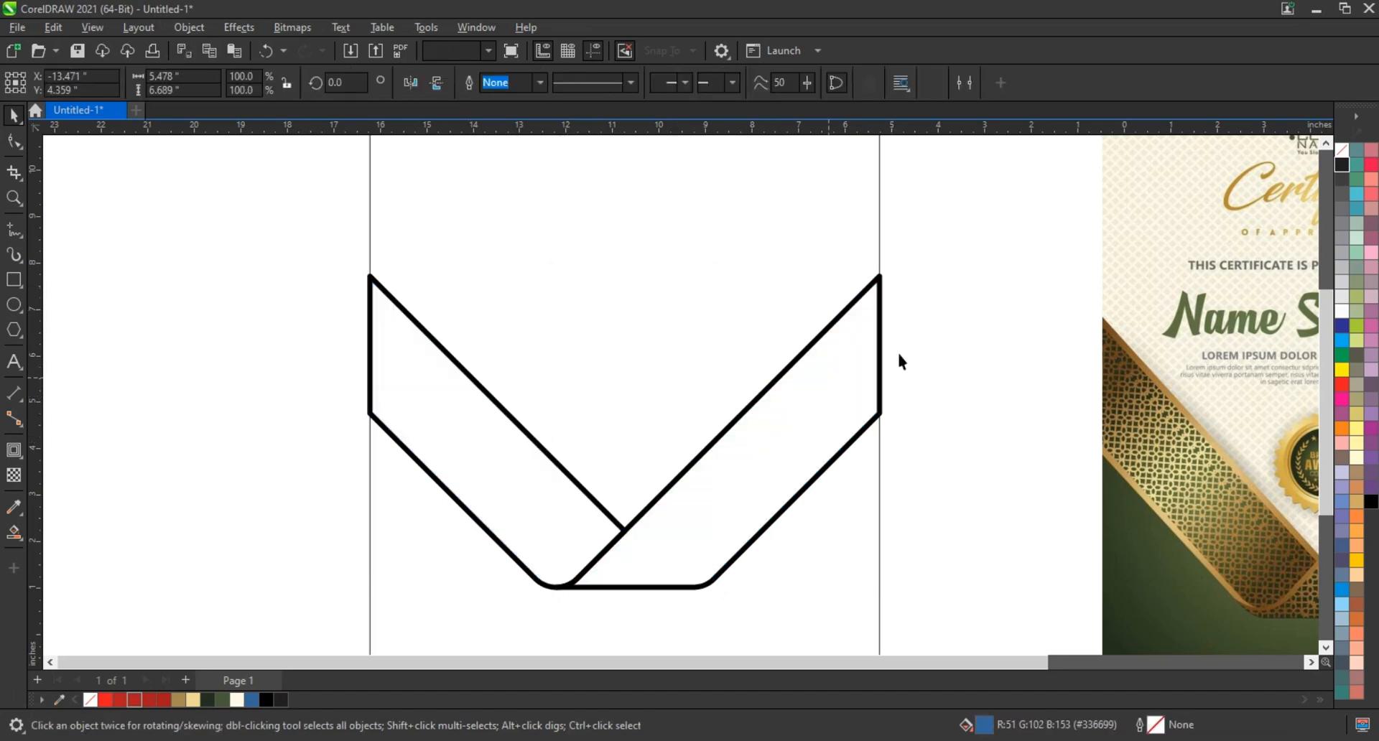
Replace the black fill of both band borders with a 0.5 pt black outline and enlarge them together to about 11.385 × 6.996 inches
{"action": "left_click", "coordinate": [883, 288]}
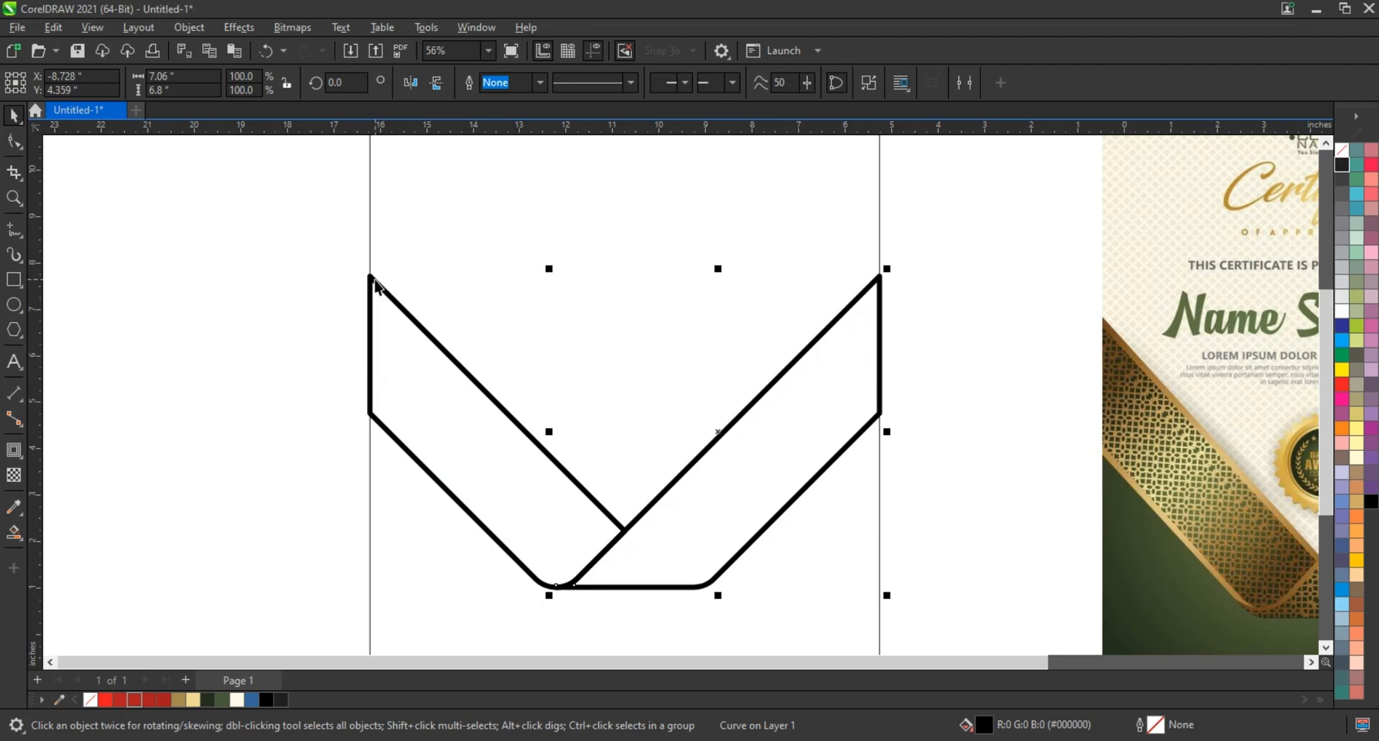
{"action": "left_click", "coordinate": [370, 285], "text": "shift"}
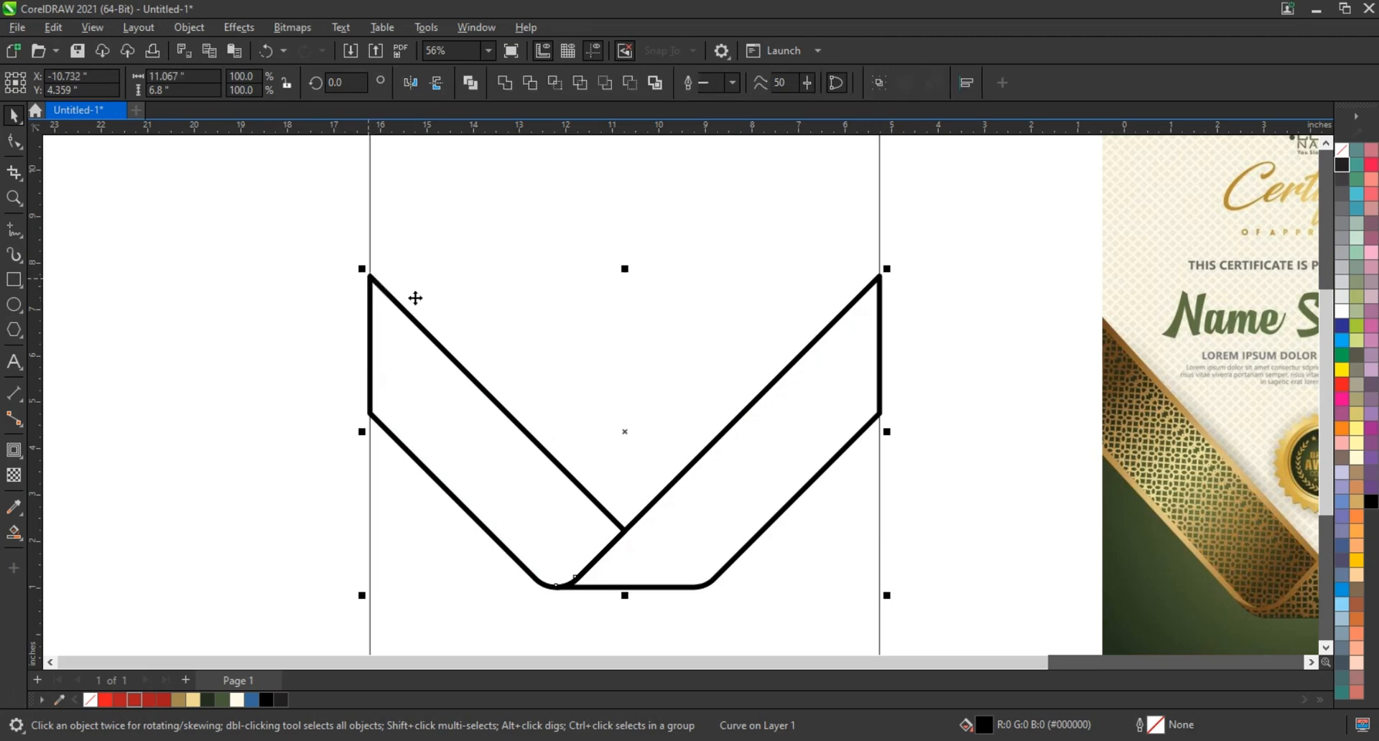
{"action": "left_click", "coordinate": [1341, 150]}
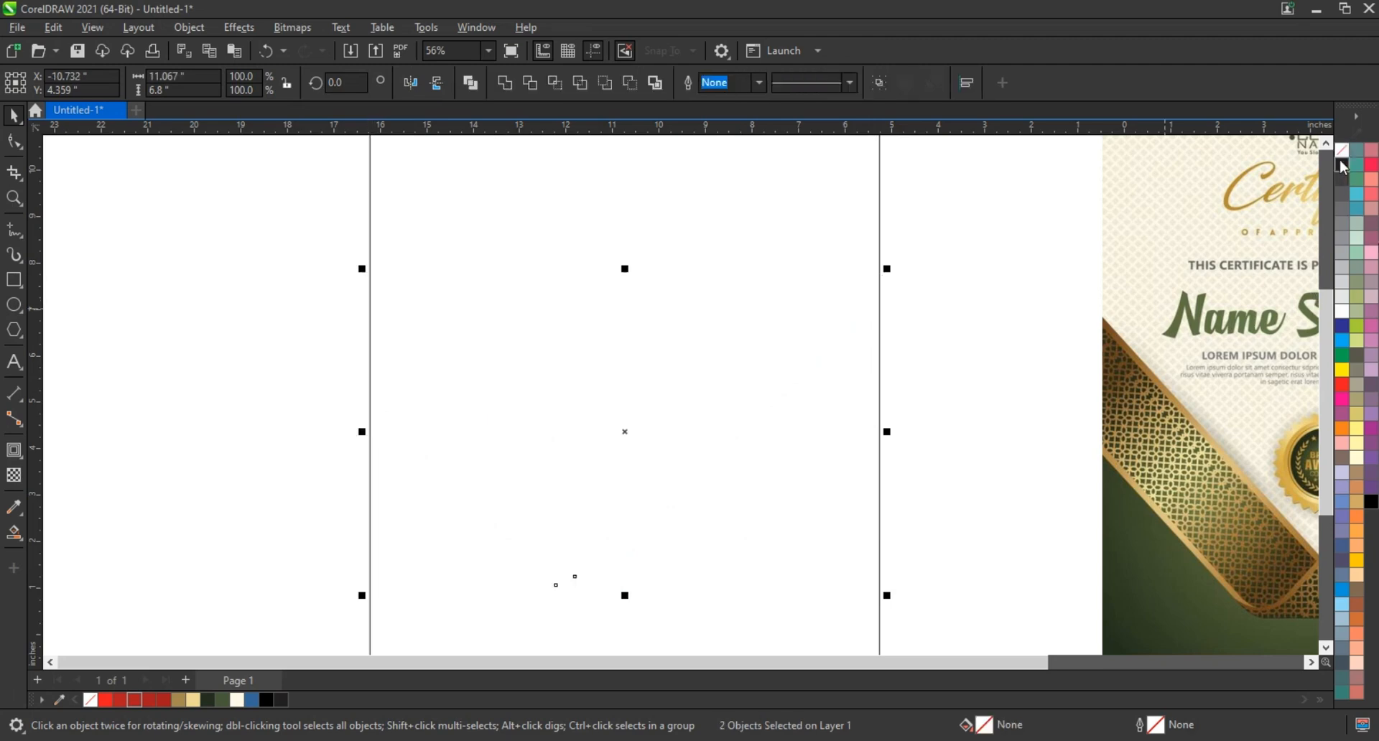
{"action": "right_click", "coordinate": [1343, 166]}
{"action": "left_click", "coordinate": [1324, 174]}
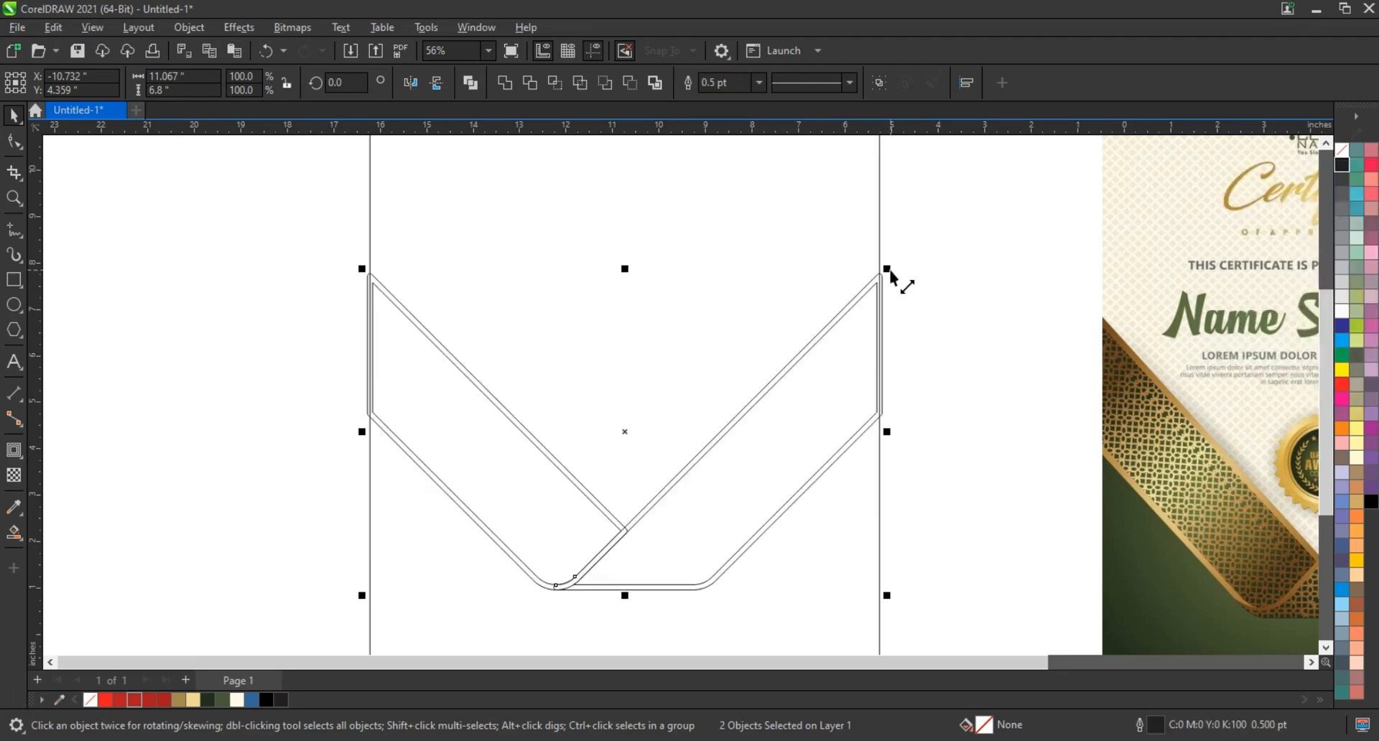
{"action": "left_click_drag", "start_coordinate": [890, 271], "coordinate": [898, 267]}
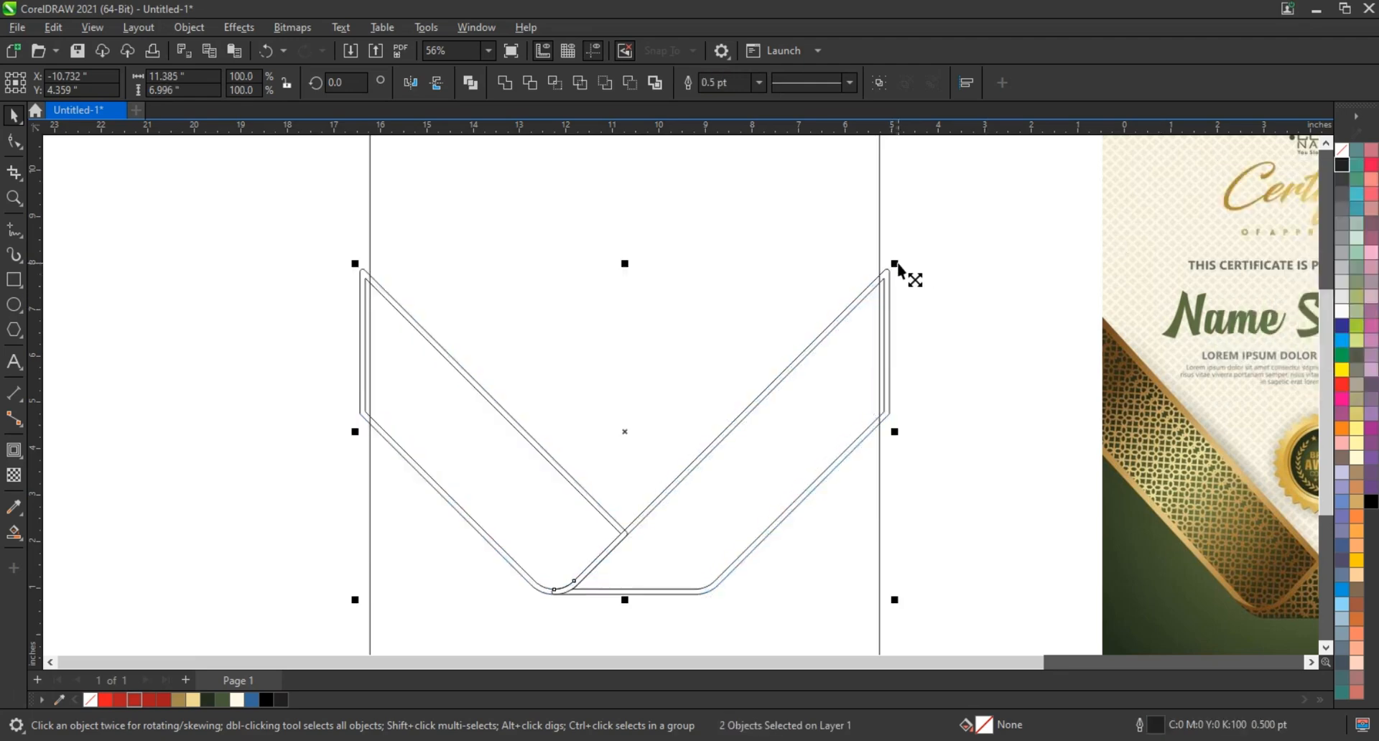
{"action": "left_click", "coordinate": [990, 327]}
Smart-fill the left band's lower border, the curved fold and the right band's upper border with blue inside the page rectangle
{"action": "left_click", "coordinate": [14, 197]}
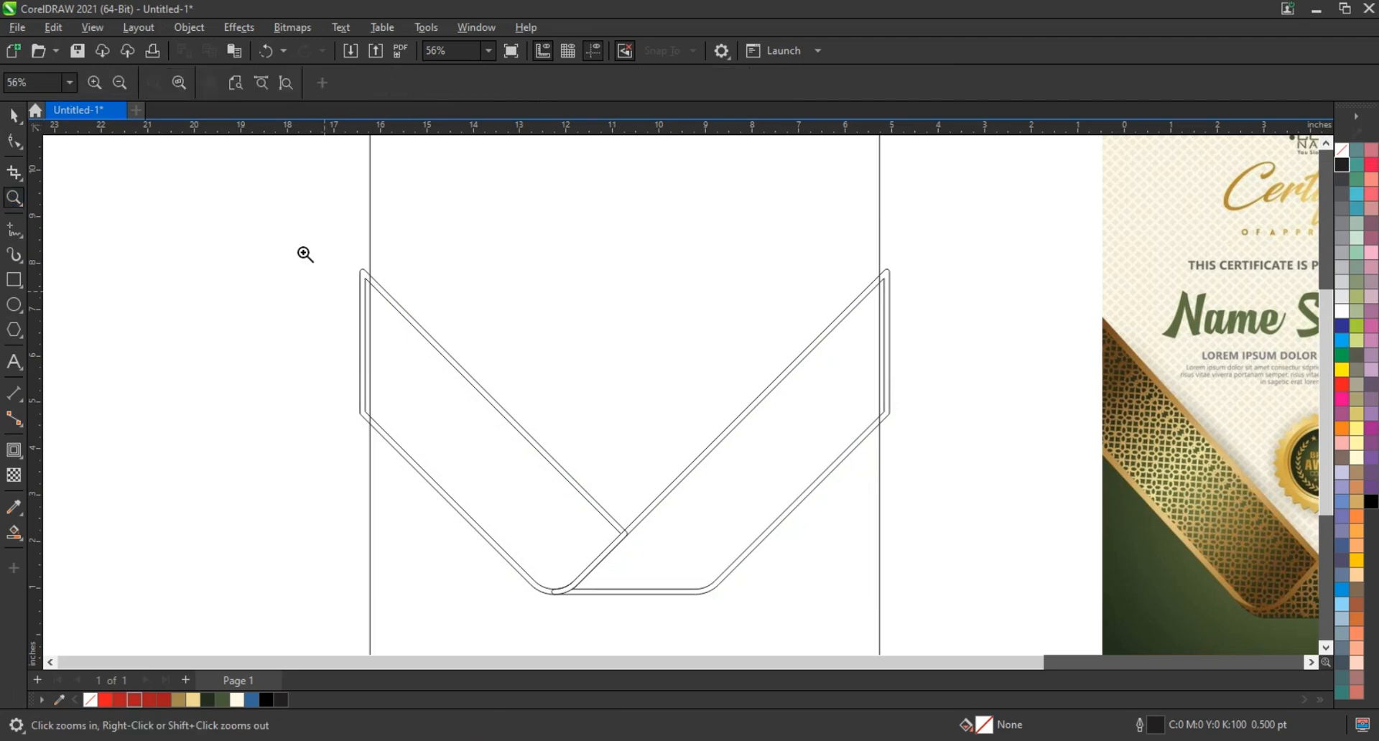
{"action": "scroll", "coordinate": [314, 354], "scroll_direction": "down", "scroll_amount": 1}
{"action": "left_click_drag", "start_coordinate": [301, 276], "coordinate": [1166, 586]}
{"action": "left_click", "coordinate": [14, 532]}
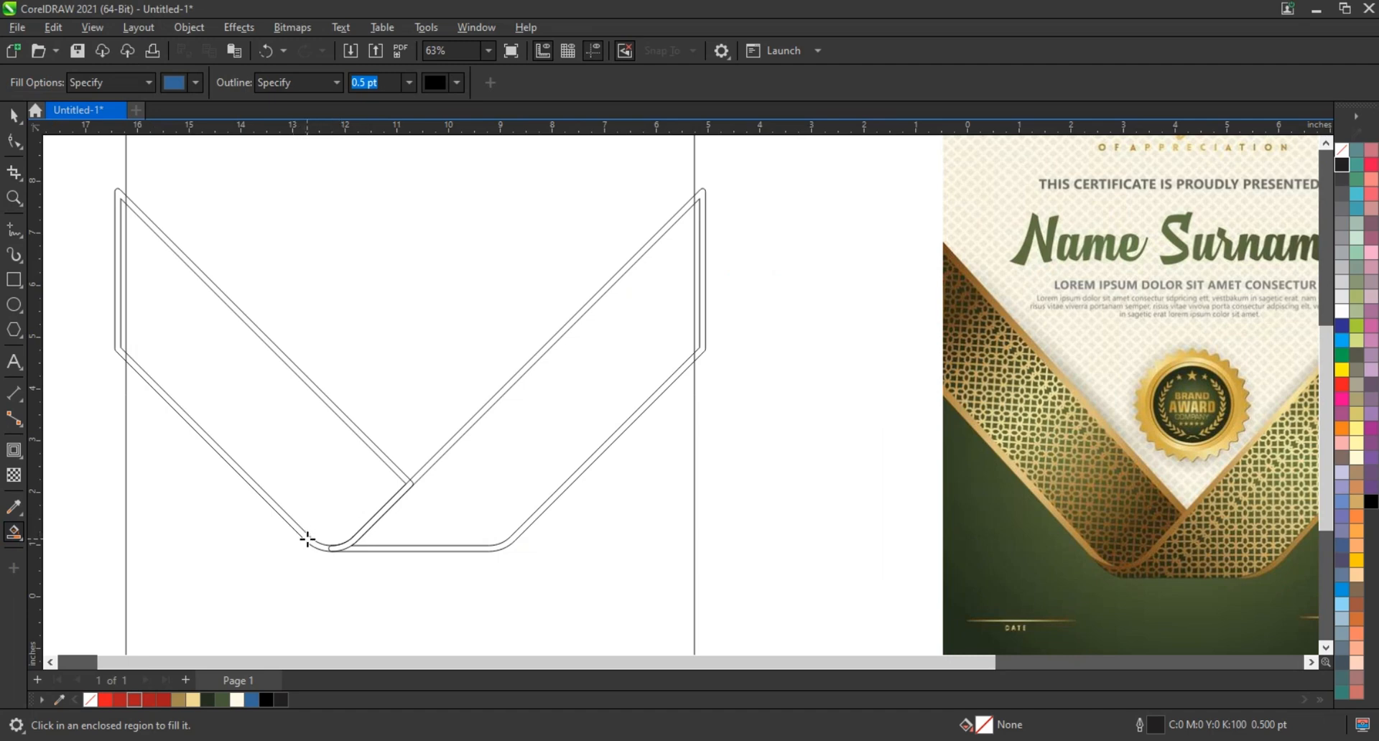
{"action": "left_click", "coordinate": [329, 546]}
{"action": "left_click", "coordinate": [338, 546]}
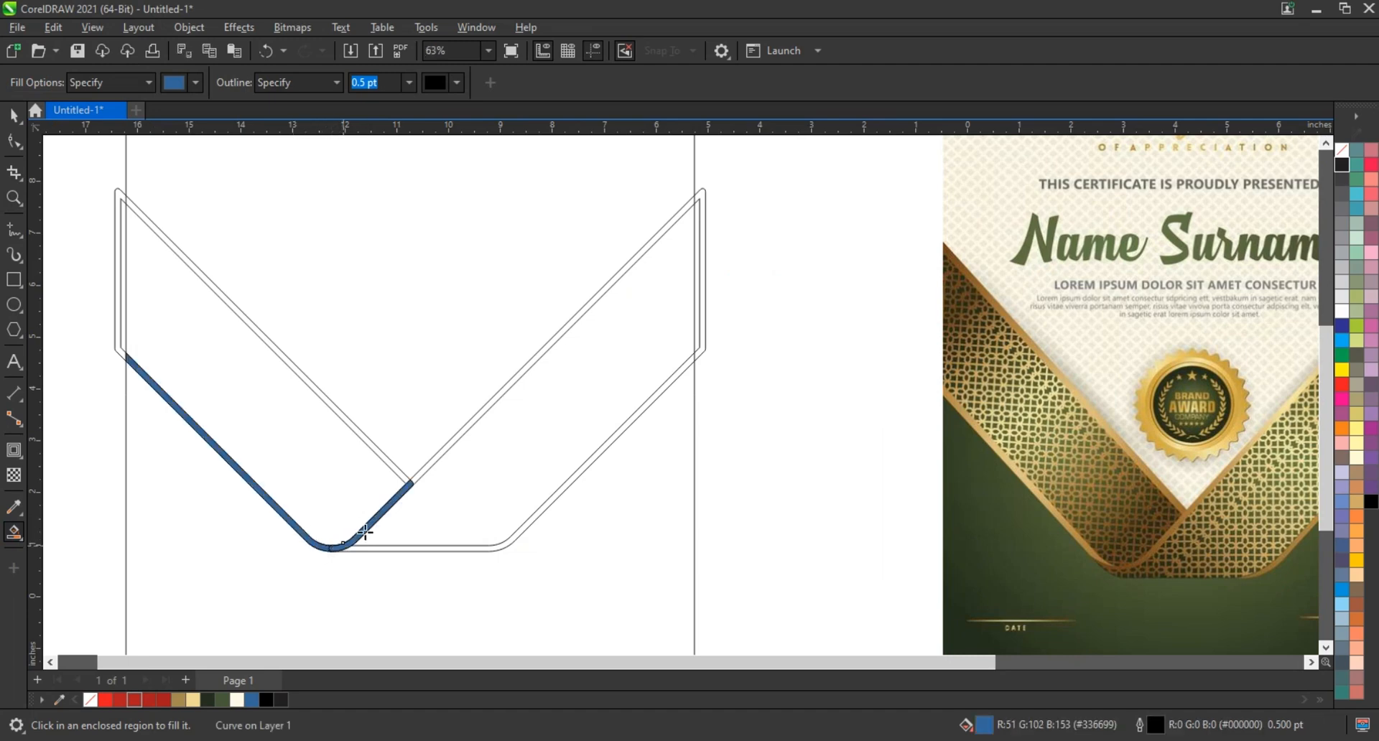
{"action": "left_click", "coordinate": [425, 468]}
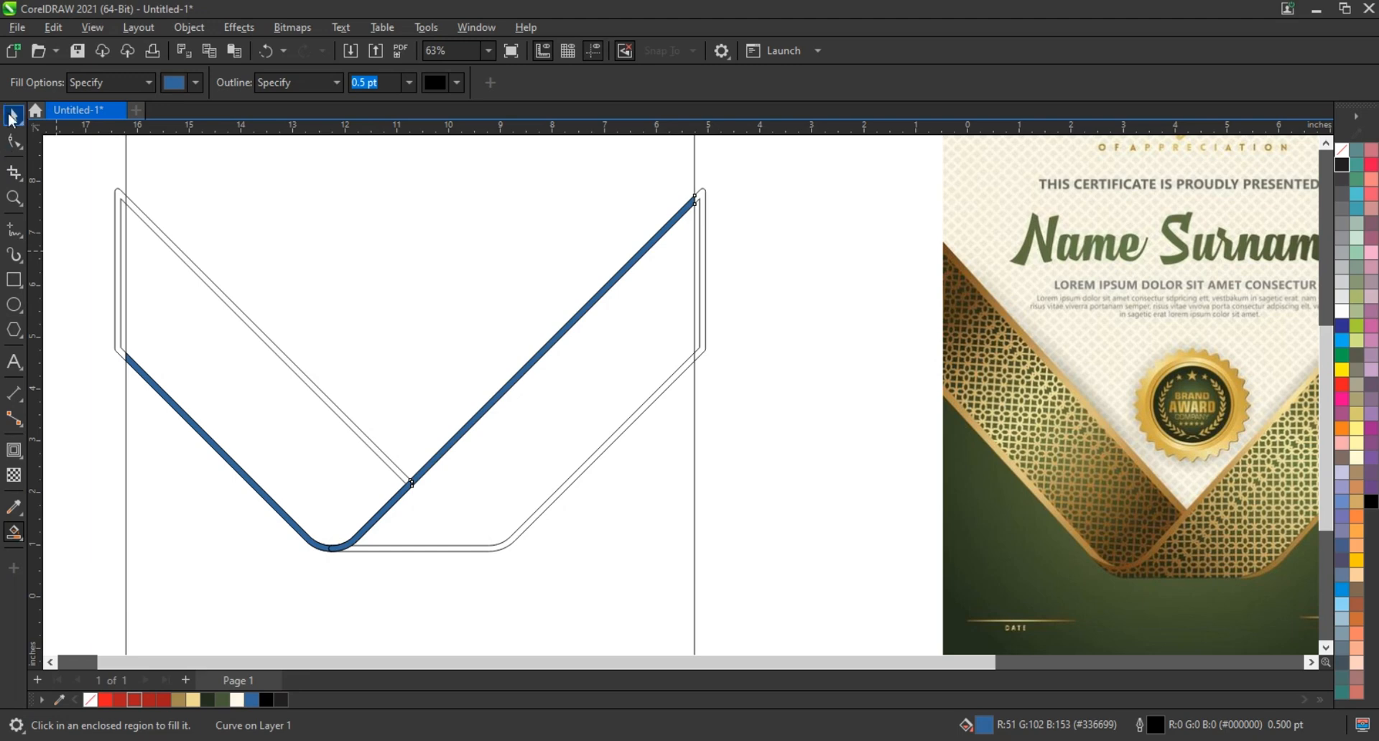
Weld the blue pieces of the lower-left border, fold and long right diagonal into one object
{"action": "left_click", "coordinate": [12, 117]}
{"action": "left_click", "coordinate": [373, 525], "text": "shift"}
{"action": "left_click", "coordinate": [307, 538], "text": "shift"}
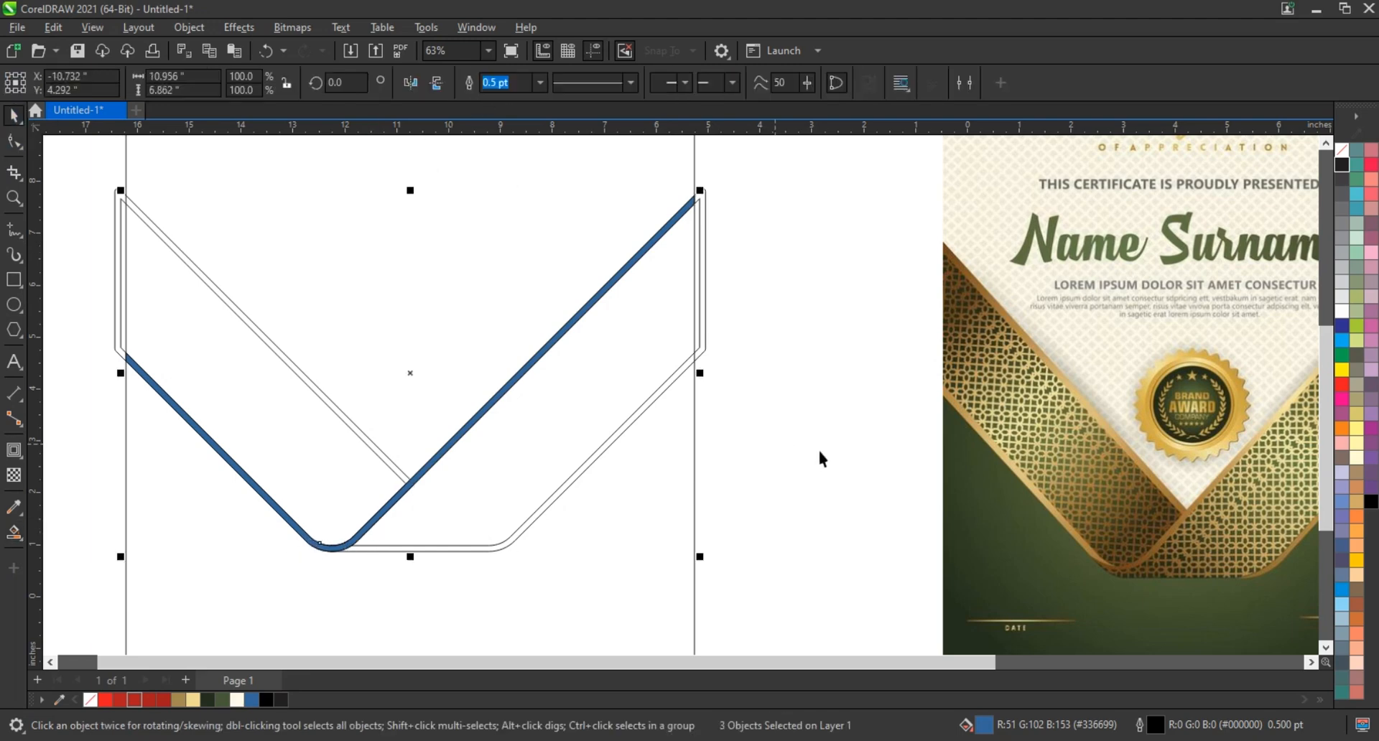
{"action": "left_click", "coordinate": [793, 433]}
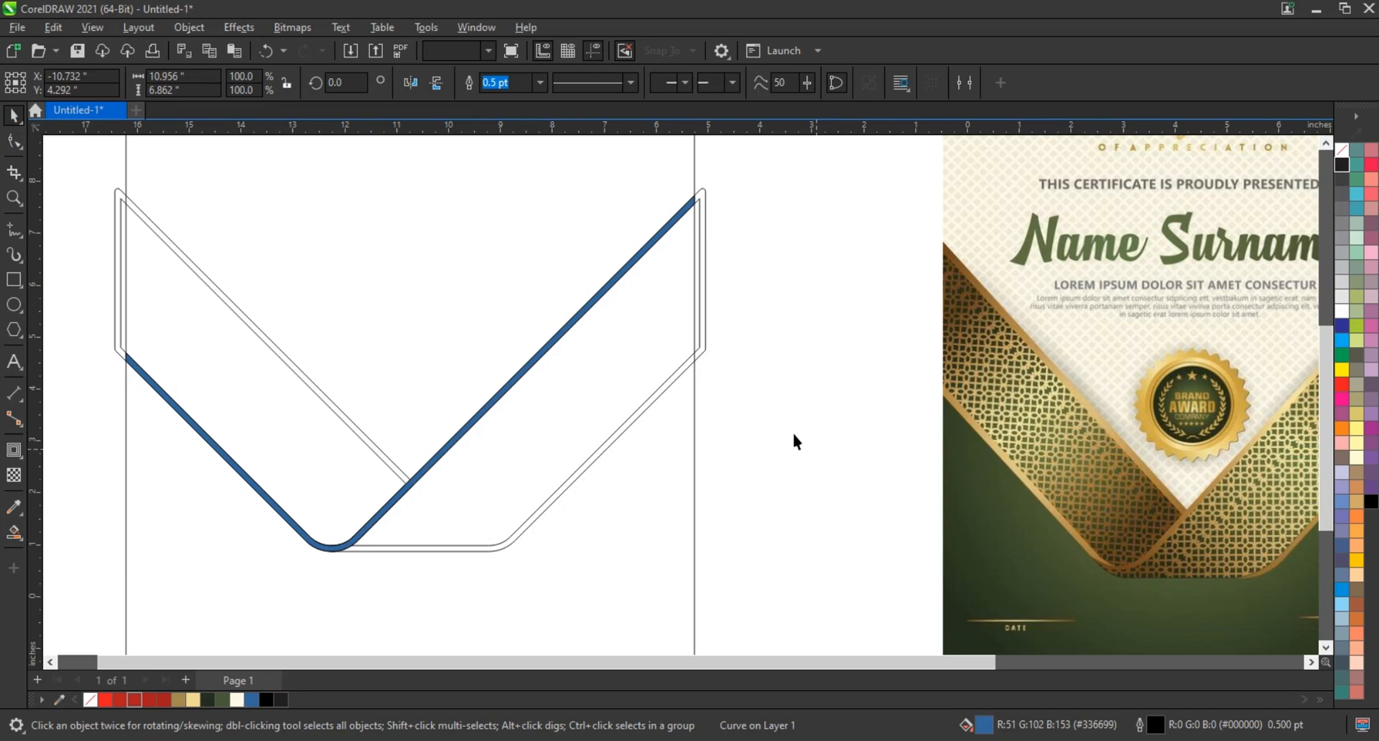
Smart-fill the left band's upper border and the right band's lower border with blue
{"action": "left_click", "coordinate": [13, 532]}
{"action": "left_click", "coordinate": [359, 433]}
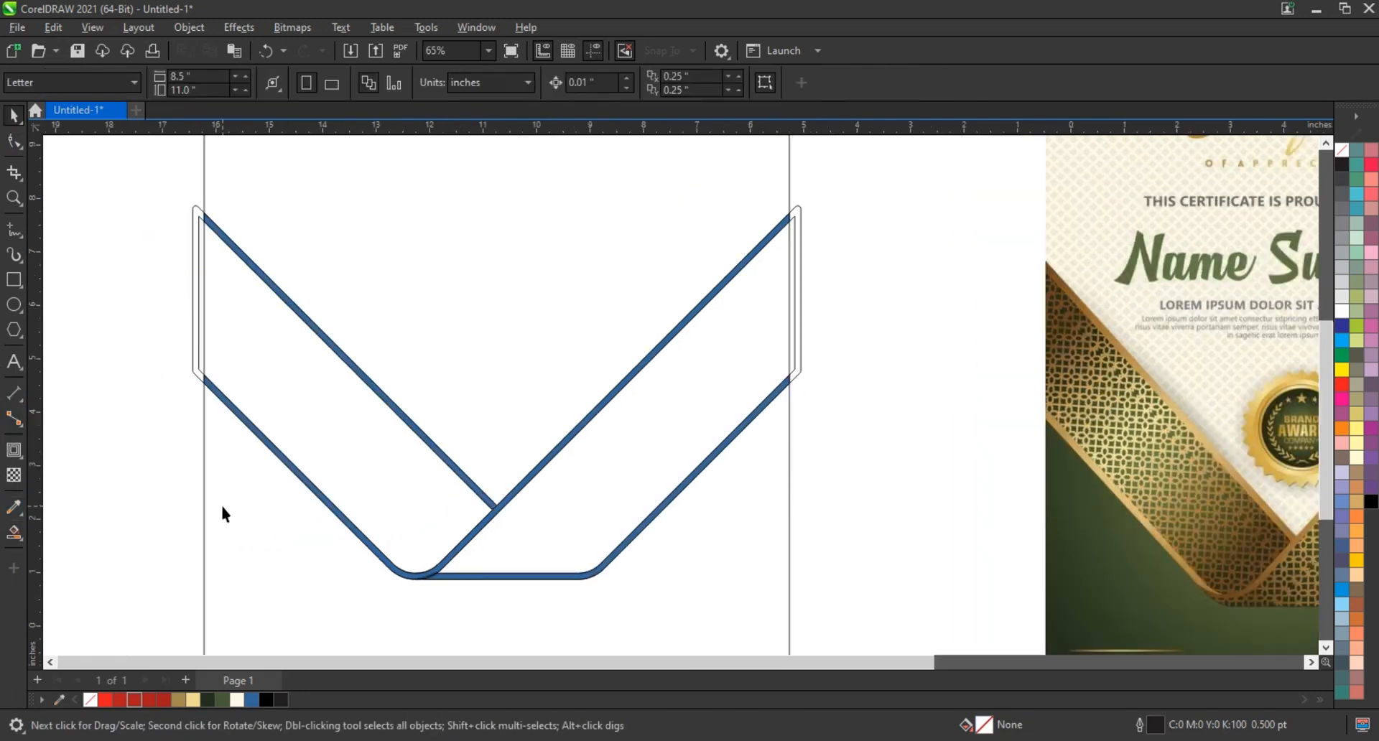
Smart-fill the page area beneath the V-shaped ribbon with blue
{"action": "scroll", "coordinate": [223, 514], "scroll_direction": "down", "scroll_amount": 1}
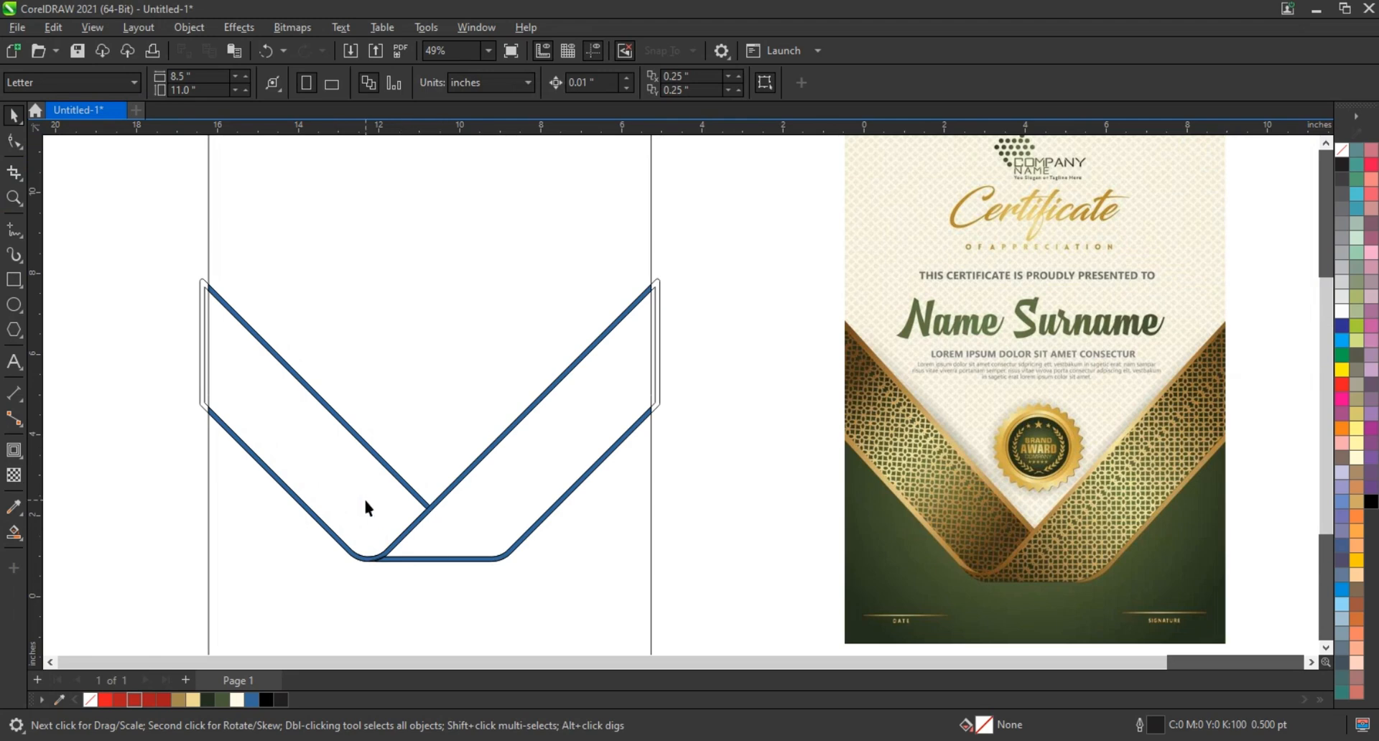
{"action": "scroll", "coordinate": [364, 499], "scroll_direction": "down", "scroll_amount": 2}
{"action": "left_click", "coordinate": [321, 313]}
{"action": "key", "text": "shift+F2"}
{"action": "left_click", "coordinate": [230, 320]}
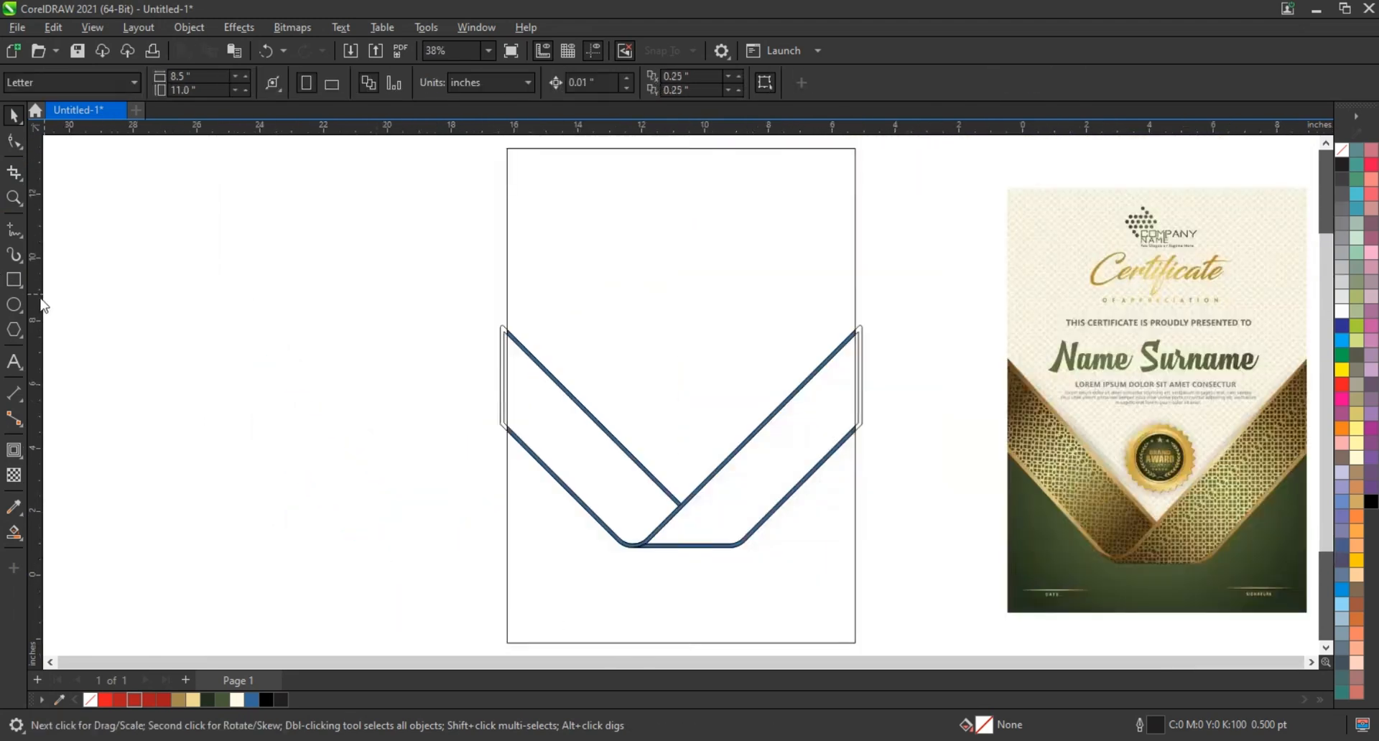
{"action": "left_click", "coordinate": [13, 197]}
{"action": "scroll", "coordinate": [257, 389], "scroll_direction": "down", "scroll_amount": 1}
{"action": "left_click_drag", "start_coordinate": [363, 327], "coordinate": [955, 568]}
{"action": "left_click", "coordinate": [12, 116]}
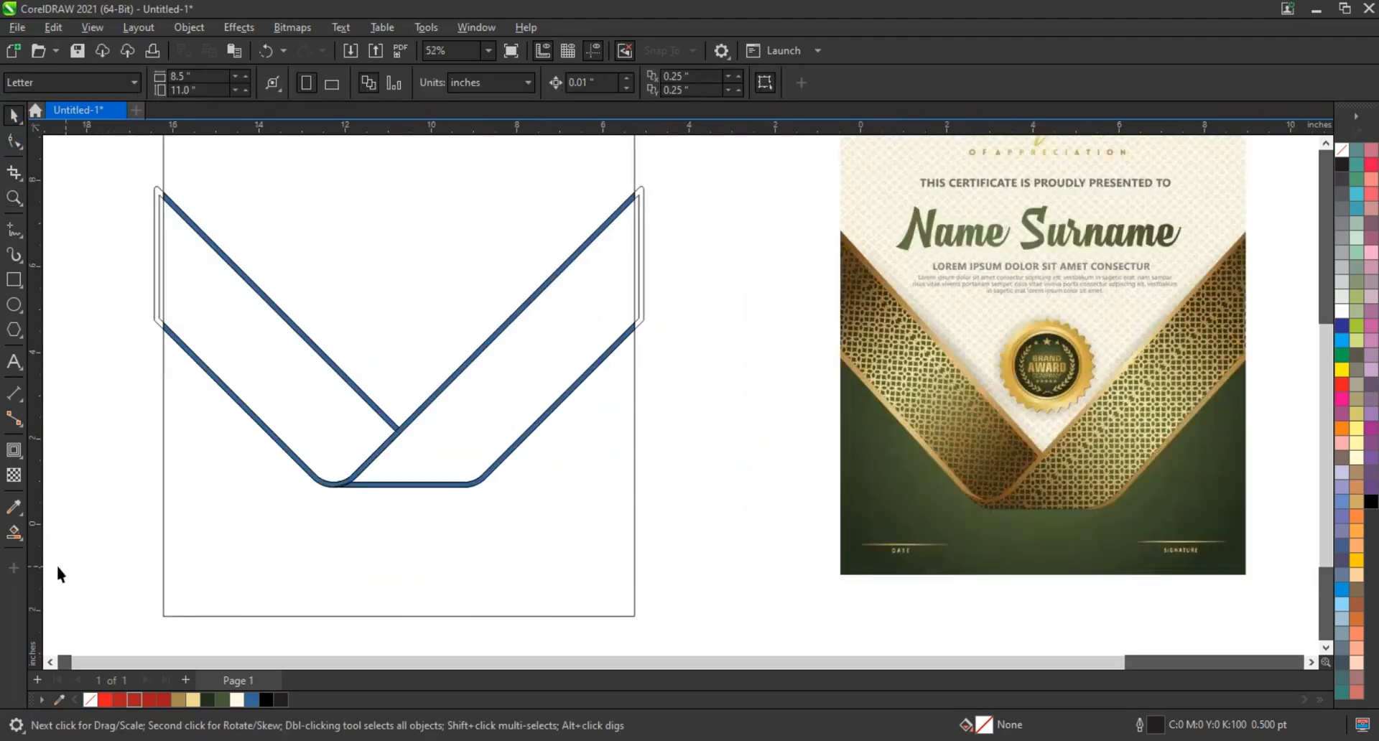
{"action": "left_click", "coordinate": [14, 532]}
{"action": "left_click", "coordinate": [277, 548]}
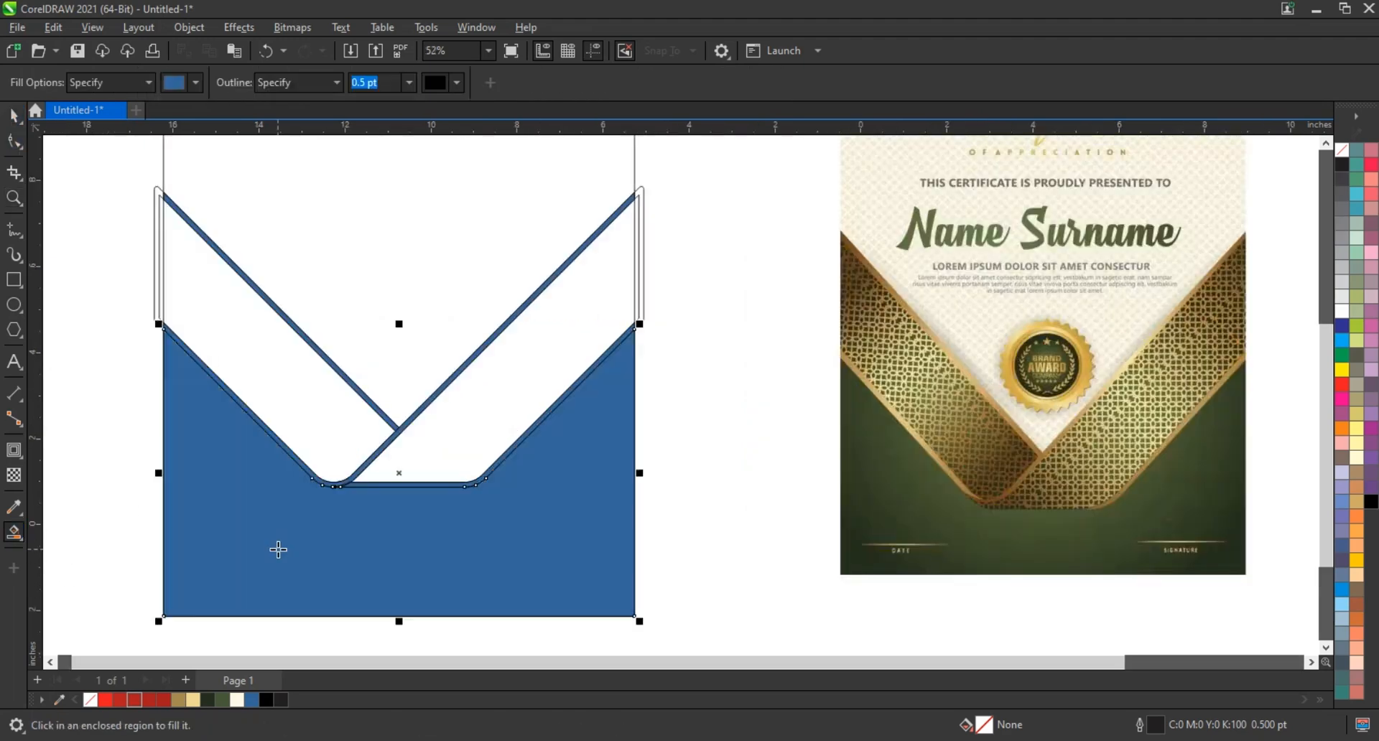
{"action": "left_click", "coordinate": [12, 116]}
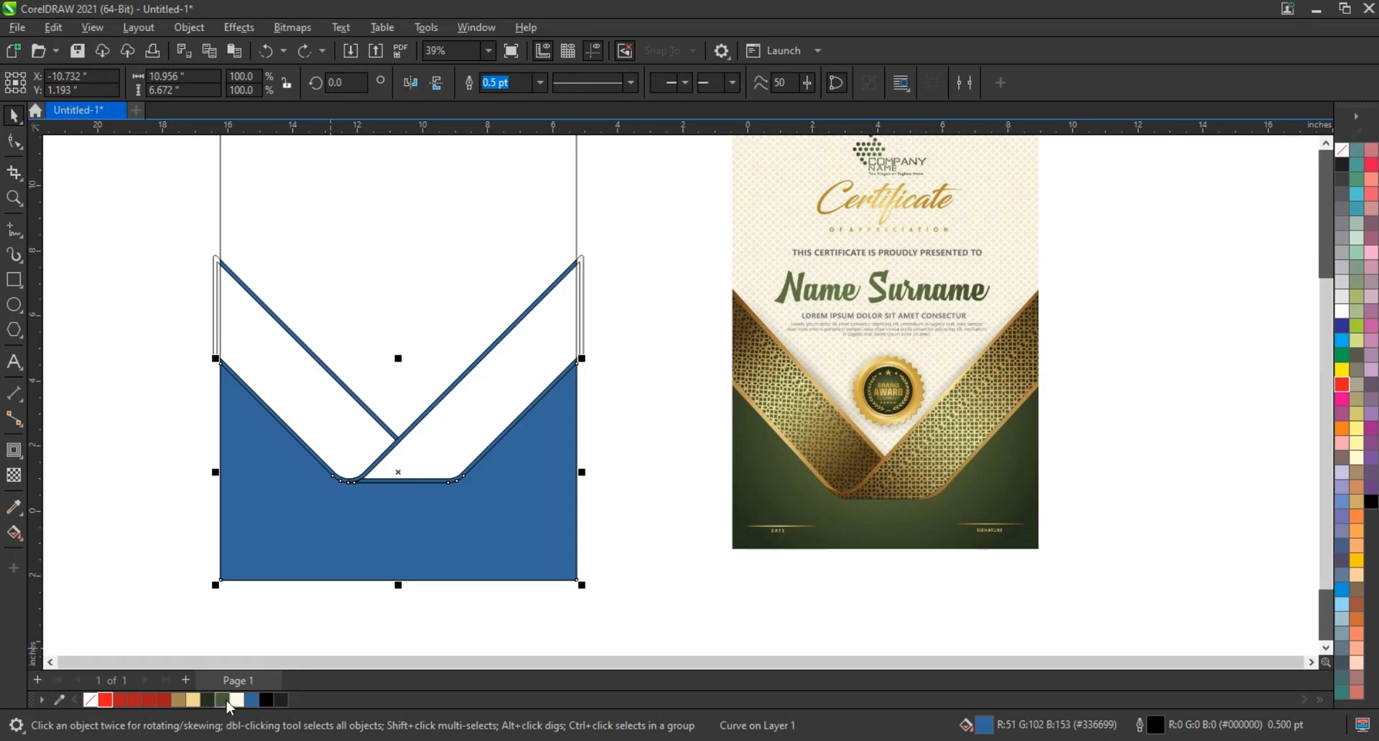
Give the area beneath the ribbon a vertical linear fountain fill from dark green below the page edge to lighter green at the ribbon
{"action": "left_click", "coordinate": [210, 700]}
{"action": "key", "text": "g"}
{"action": "left_click_drag", "start_coordinate": [400, 572], "coordinate": [397, 470]}
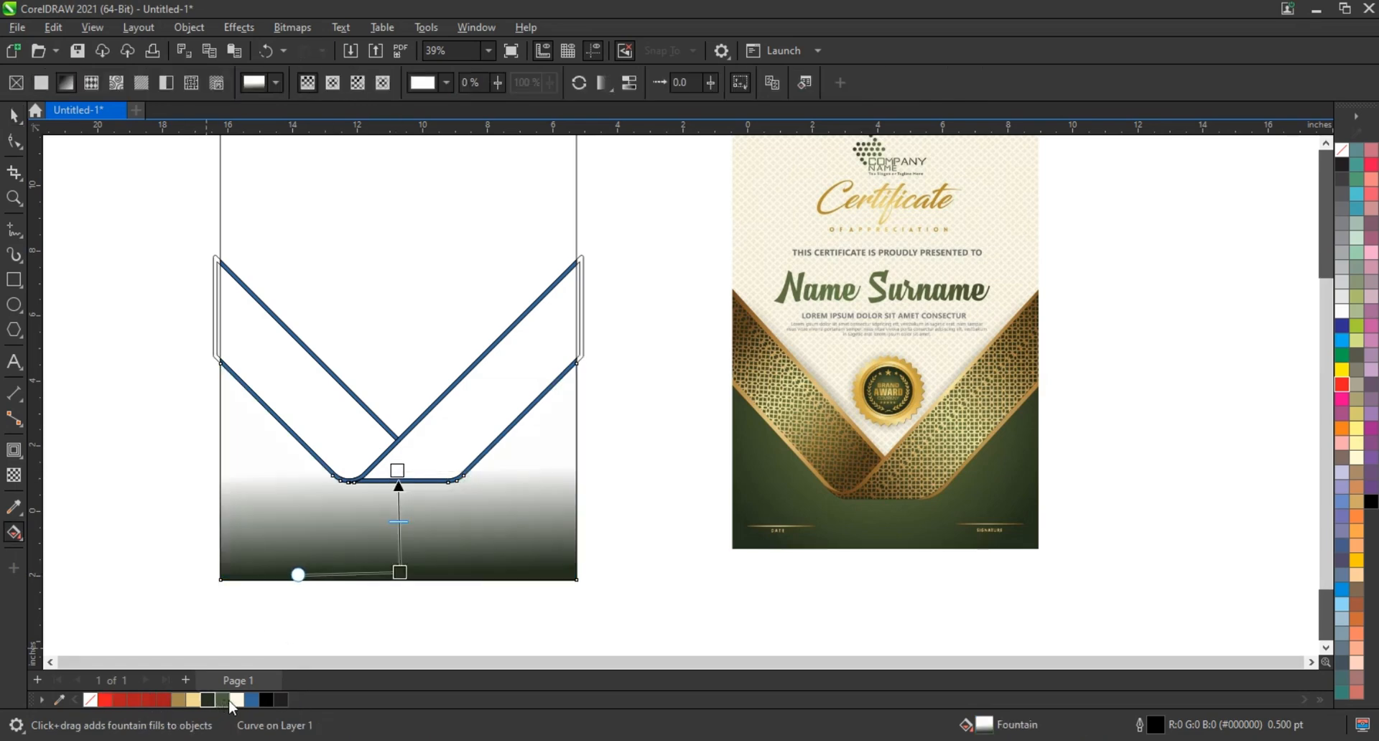
{"action": "left_click_drag", "start_coordinate": [180, 700], "coordinate": [397, 471]}
{"action": "left_click_drag", "start_coordinate": [220, 698], "coordinate": [396, 472]}
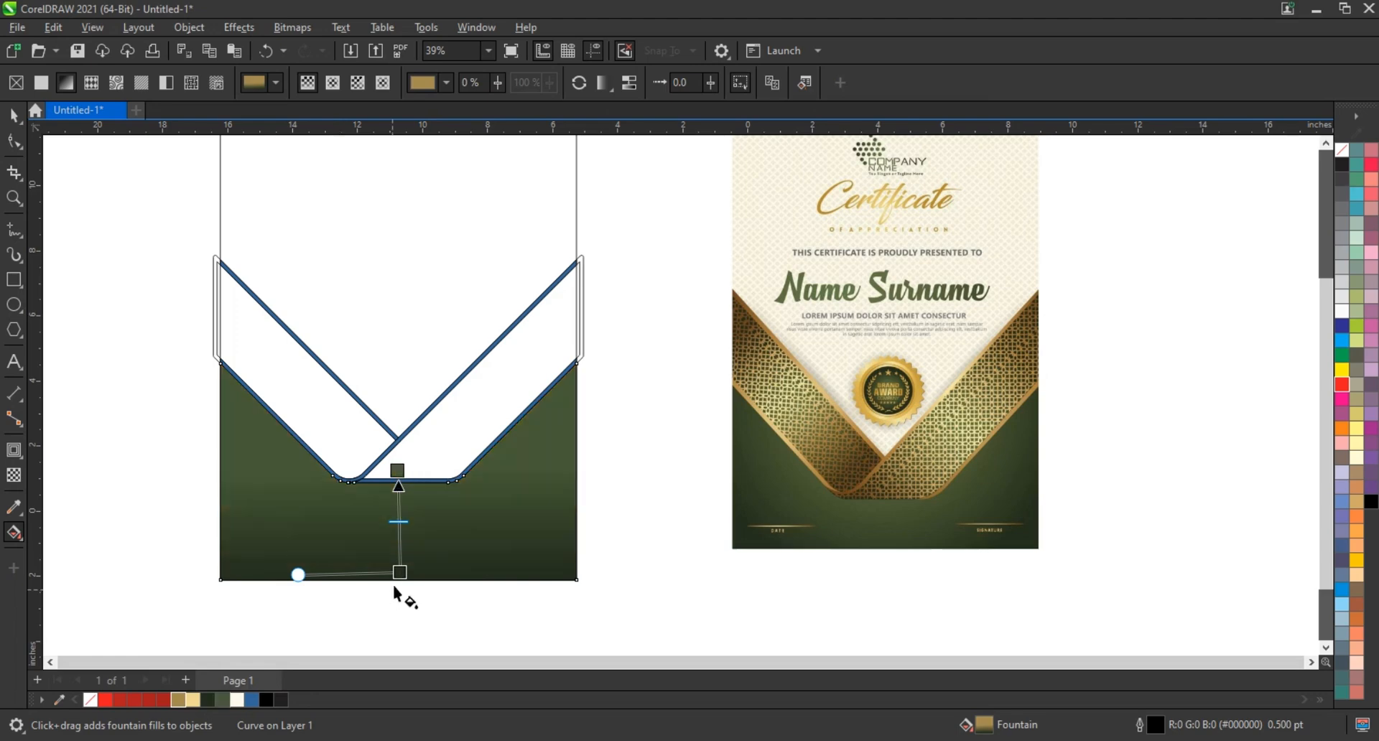
{"action": "left_click_drag", "start_coordinate": [400, 572], "coordinate": [399, 592]}
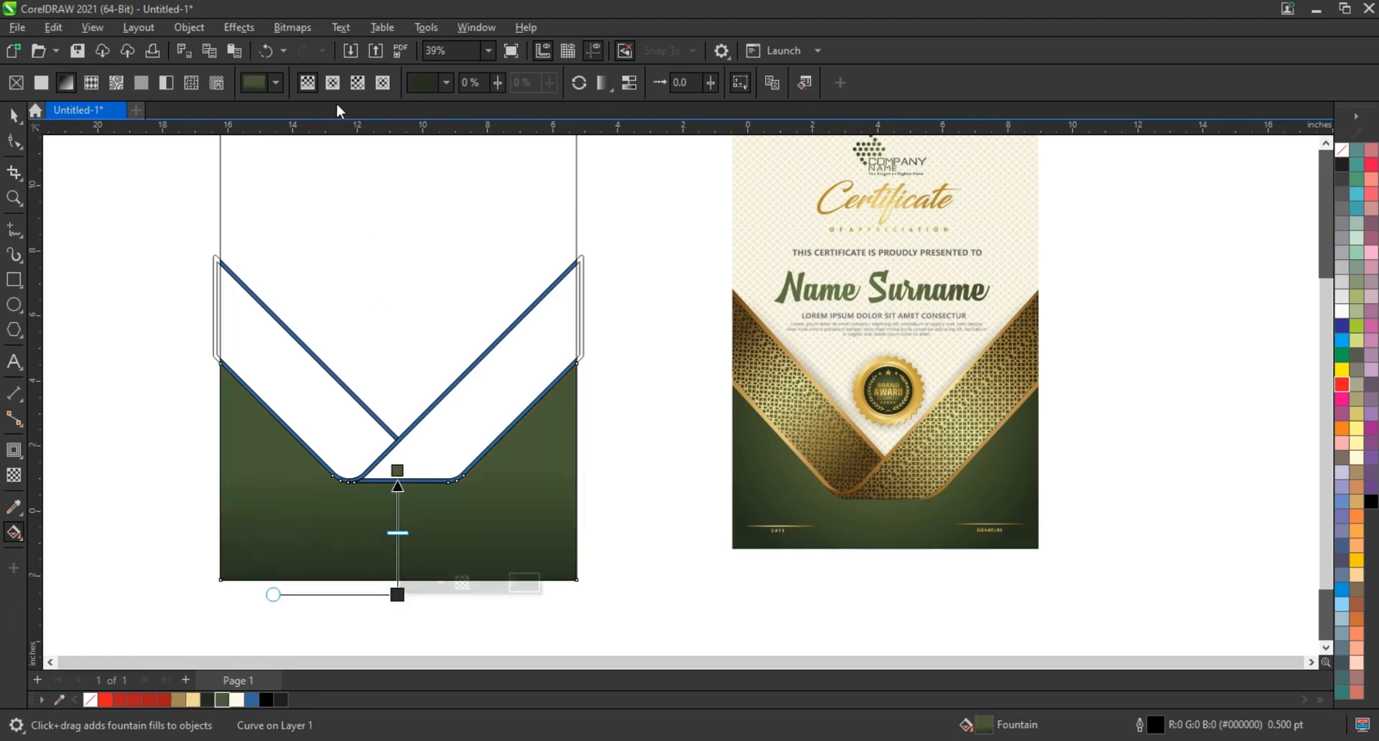
Change the green fountain fill to elliptical, centred on the ribbon's bottom edge and reaching past the page's lower edge
{"action": "left_click", "coordinate": [333, 82]}
{"action": "left_click_drag", "start_coordinate": [418, 499], "coordinate": [461, 570]}
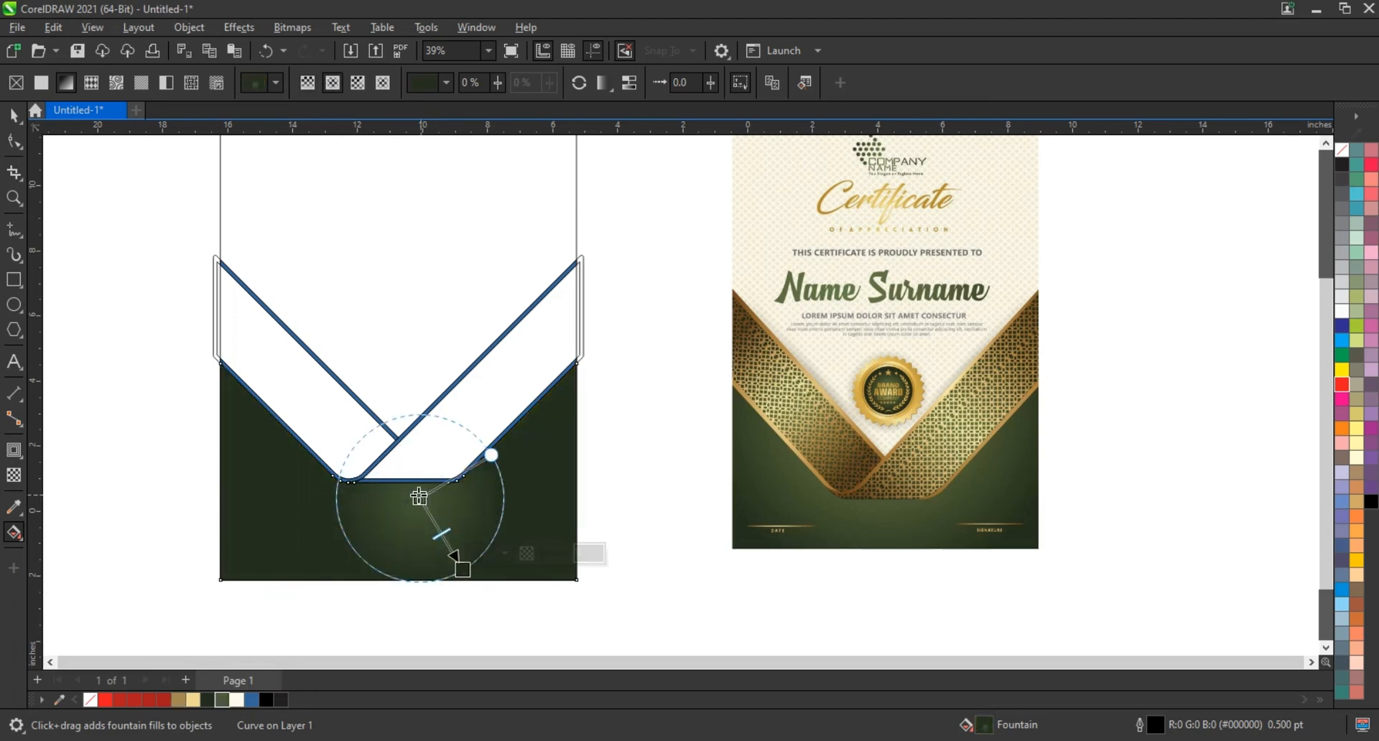
{"action": "left_click_drag", "start_coordinate": [419, 498], "coordinate": [398, 473]}
{"action": "left_click_drag", "start_coordinate": [463, 571], "coordinate": [493, 608]}
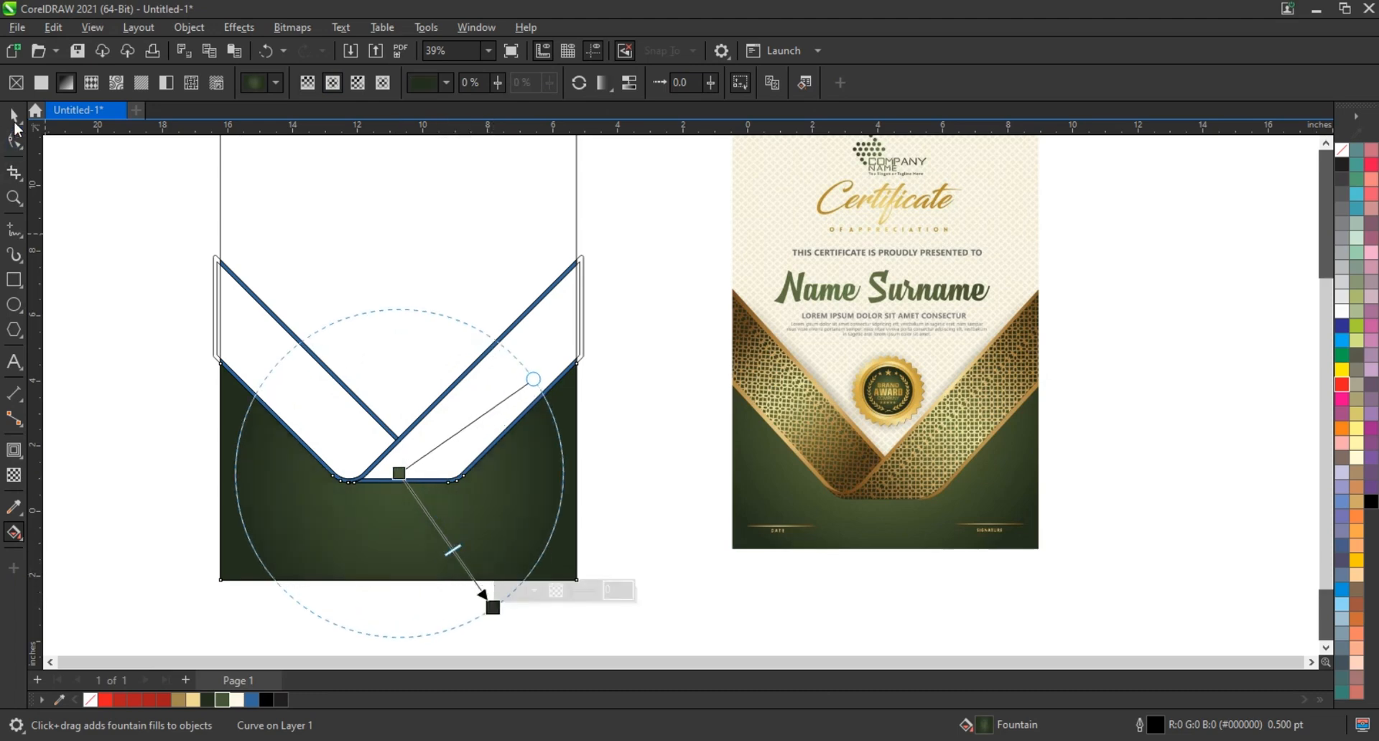
Delete the leftover unfilled border outlines that extend beyond the page rectangle
{"action": "left_click", "coordinate": [15, 117]}
{"action": "left_click", "coordinate": [582, 308]}
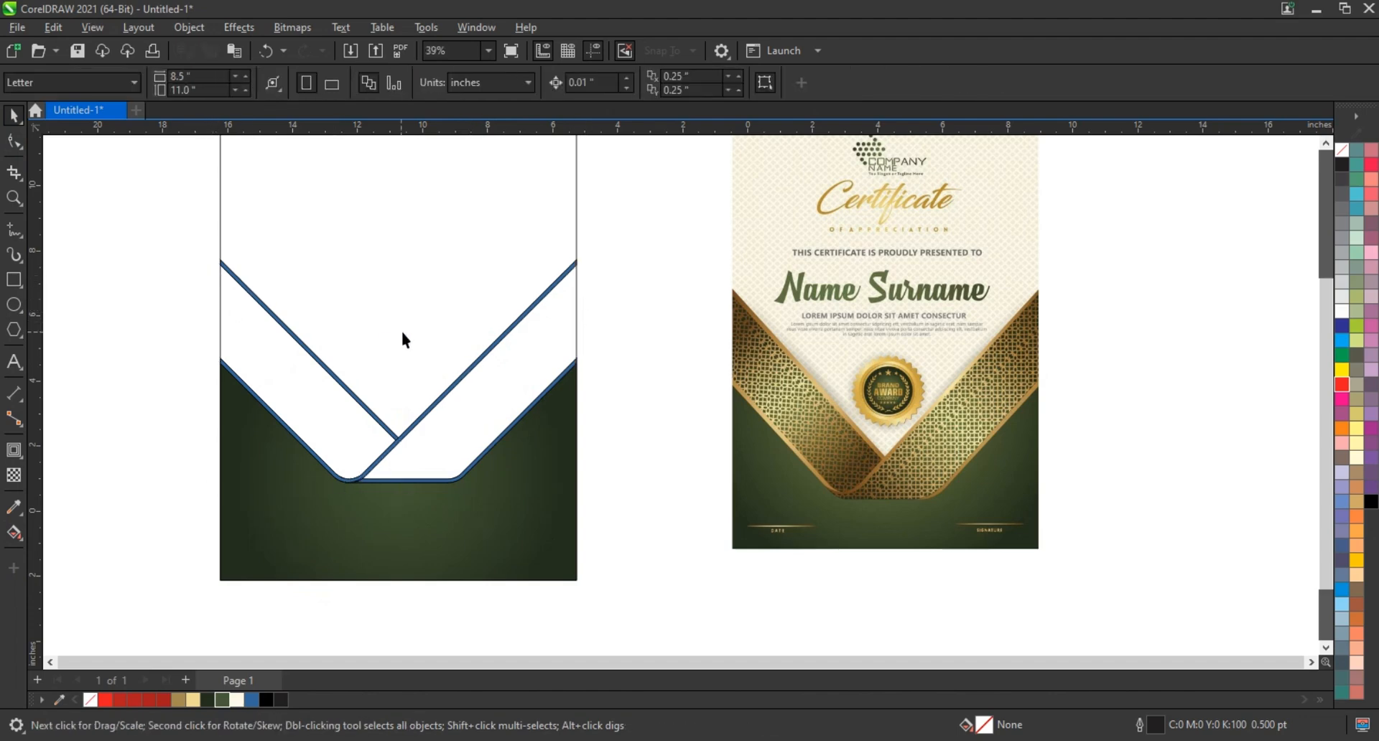
Fill the welded ribbon border with gold #A58B50 and apply a diagonal linear fountain fill with gold at both ends
{"action": "left_click", "coordinate": [514, 326]}
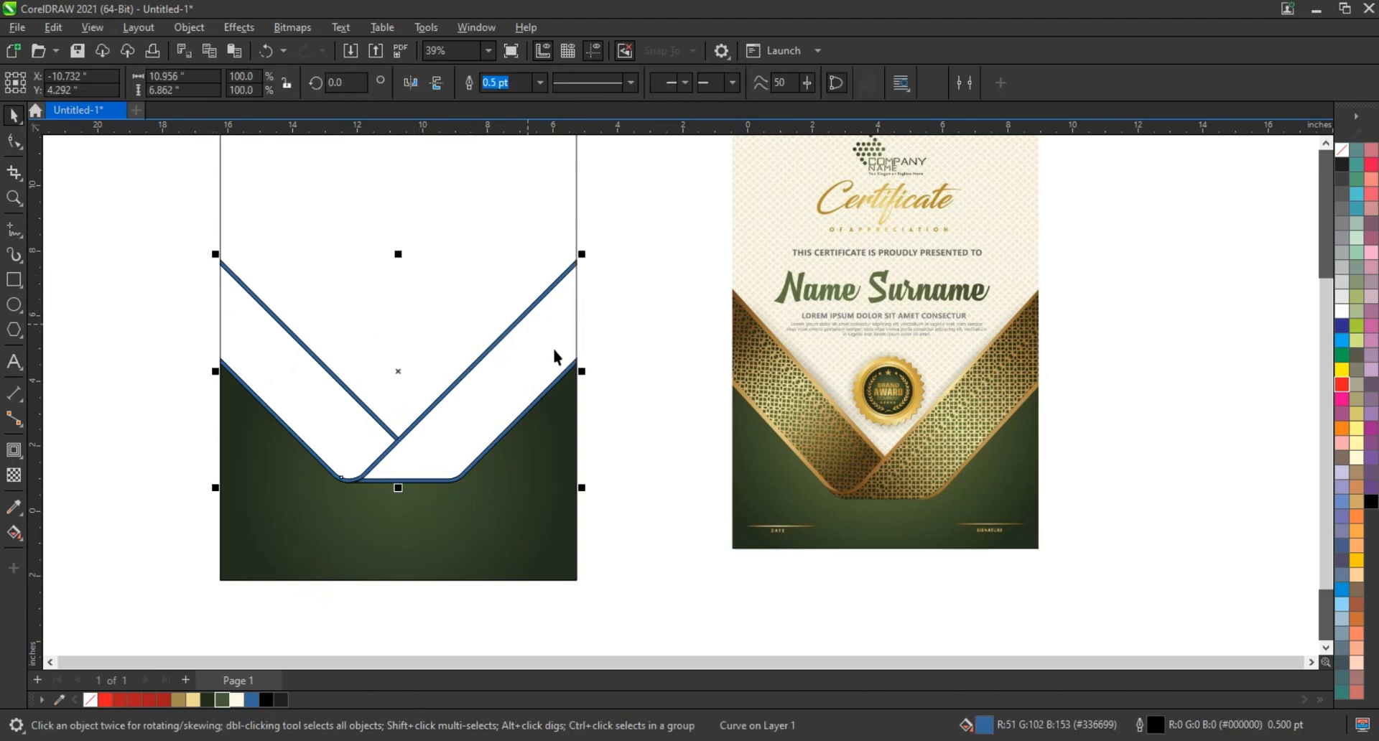
{"action": "left_click", "coordinate": [179, 701]}
{"action": "key", "text": "g"}
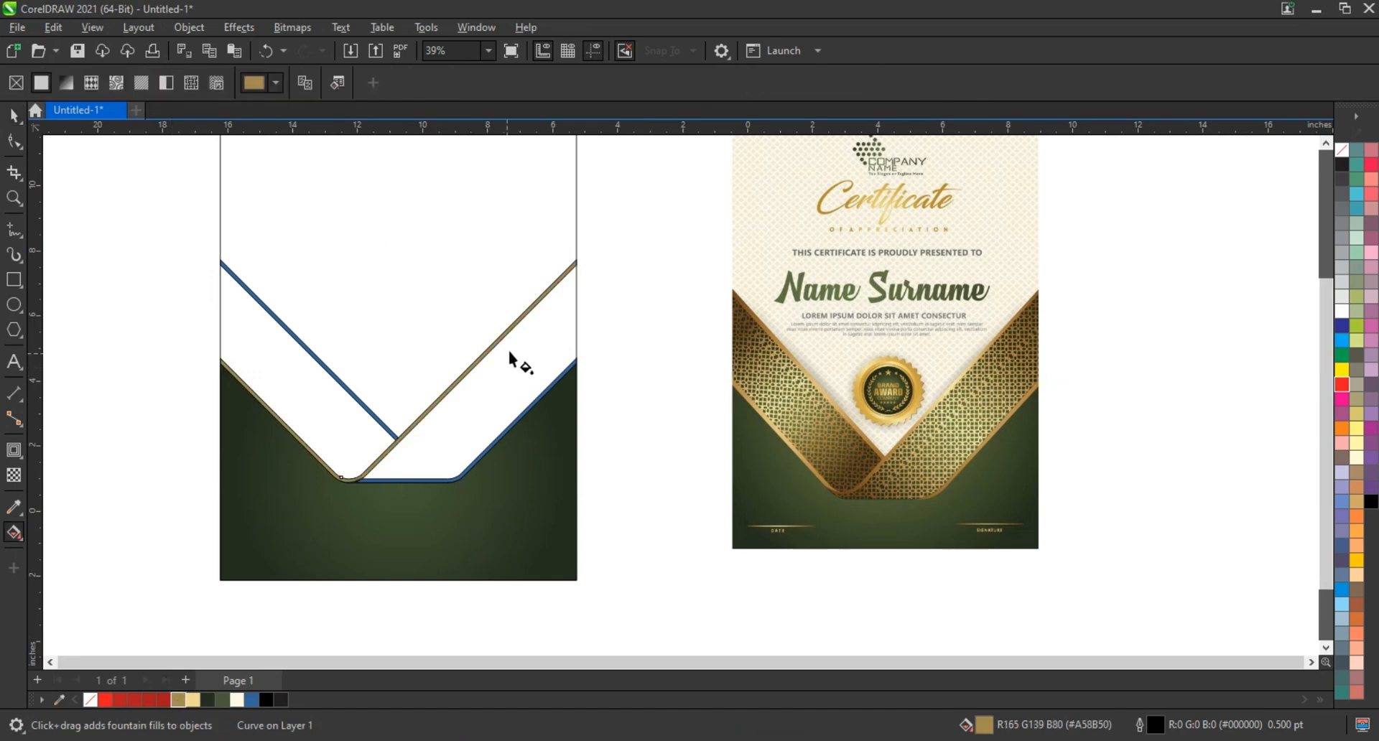
{"action": "left_click_drag", "start_coordinate": [517, 334], "coordinate": [319, 495]}
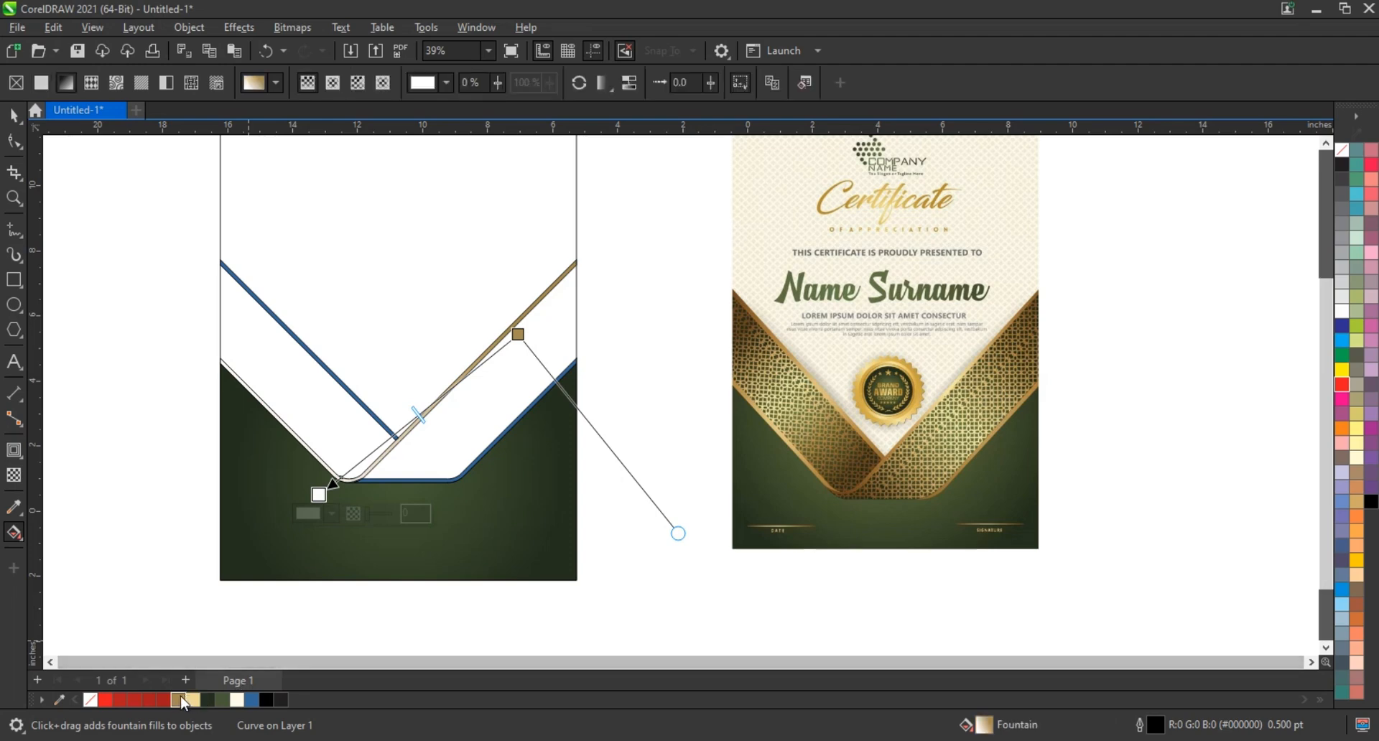
{"action": "left_click_drag", "start_coordinate": [186, 702], "coordinate": [319, 495]}
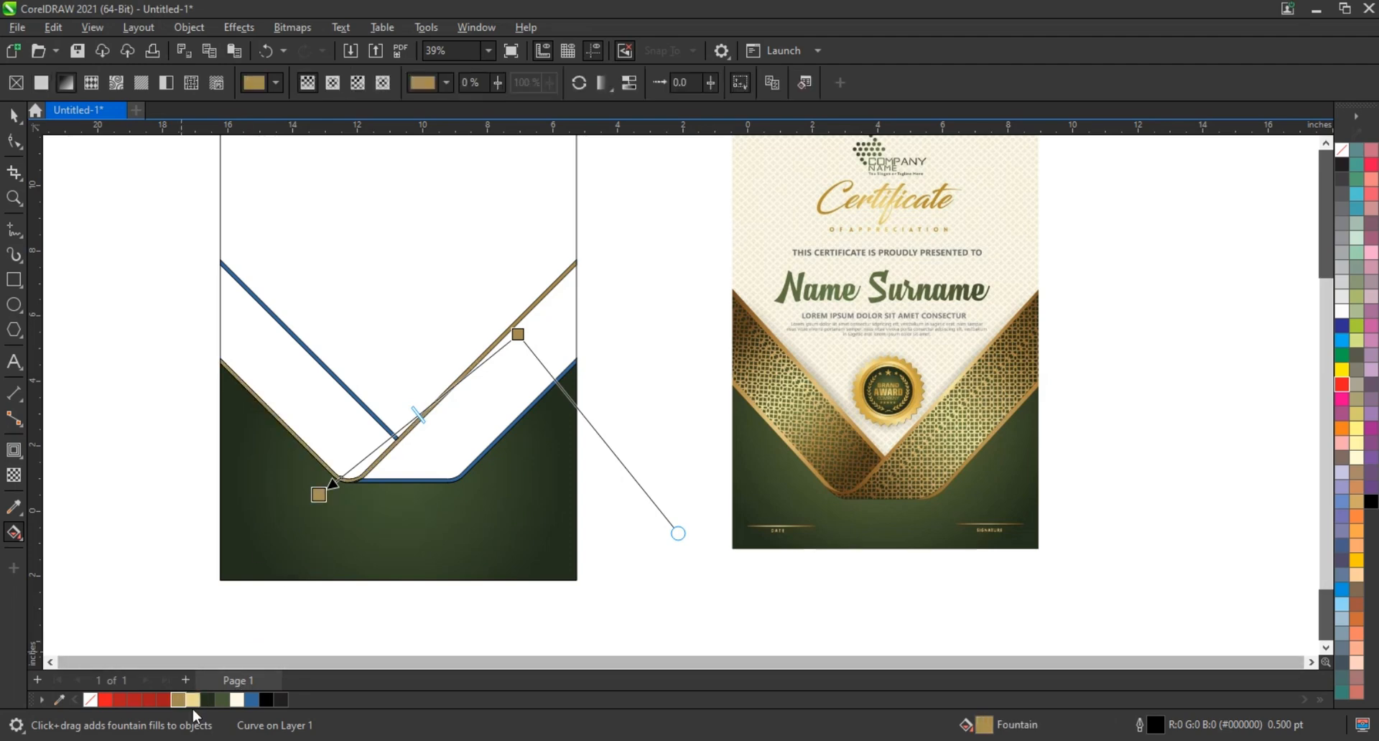
Add alternating light gold and gold colour nodes to the border's fountain fill and extend the gradient ends past the ribbon
{"action": "double_click", "coordinate": [382, 442]}
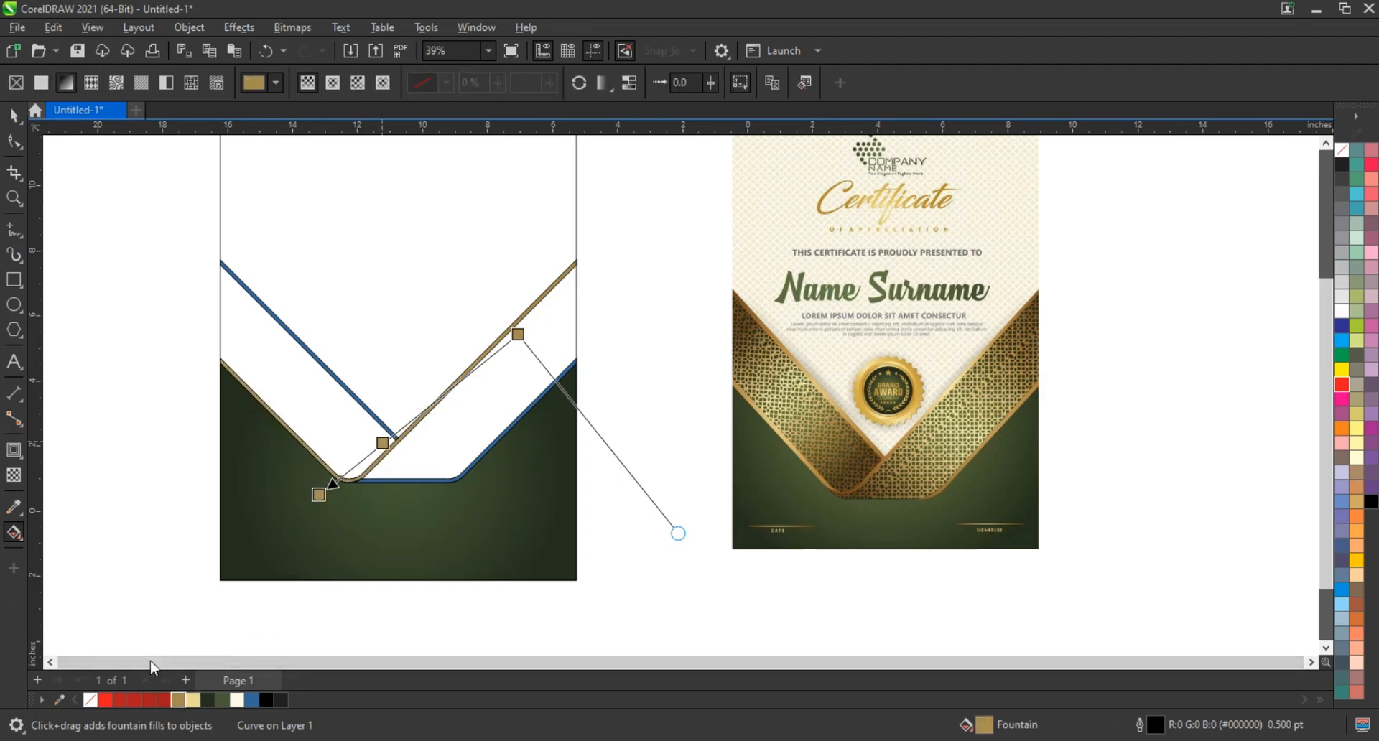
{"action": "left_click_drag", "start_coordinate": [196, 703], "coordinate": [461, 382]}
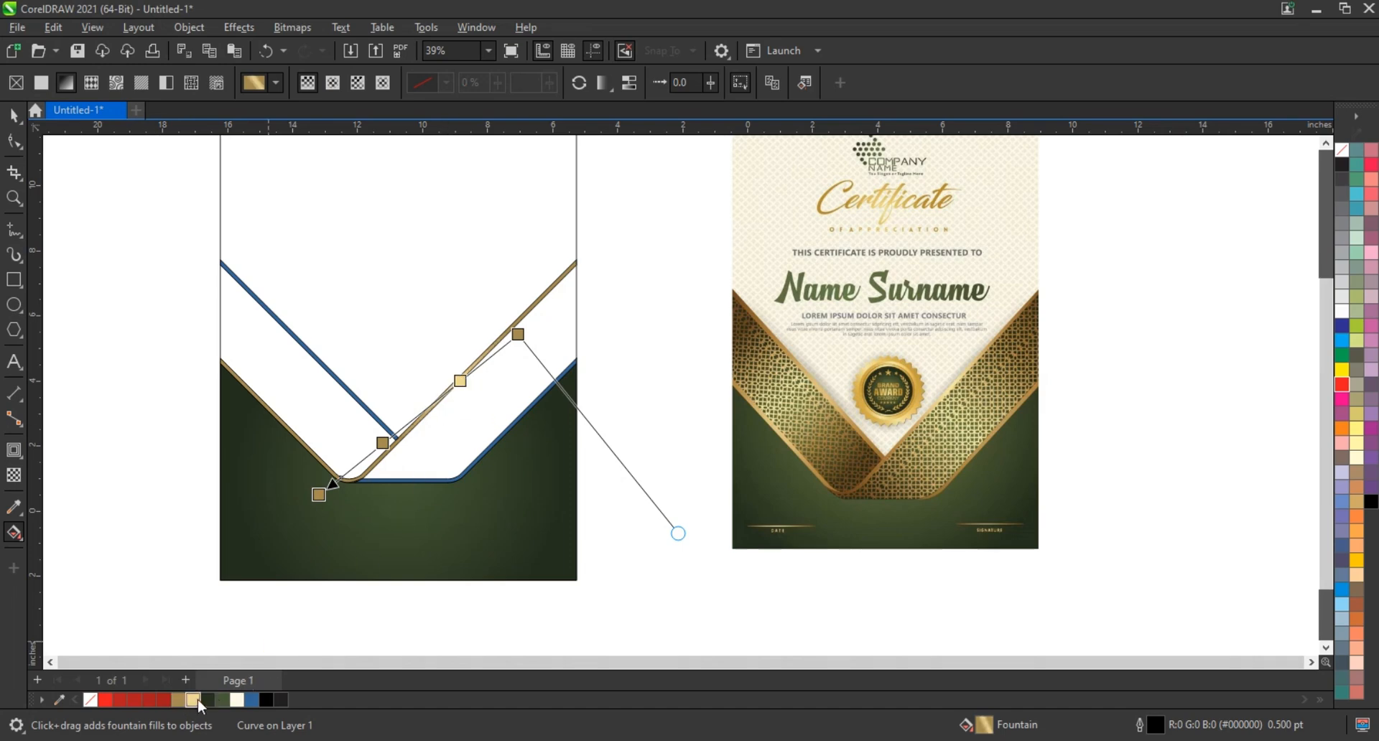
{"action": "left_click_drag", "start_coordinate": [198, 704], "coordinate": [579, 285]}
{"action": "left_click_drag", "start_coordinate": [319, 494], "coordinate": [275, 510]}
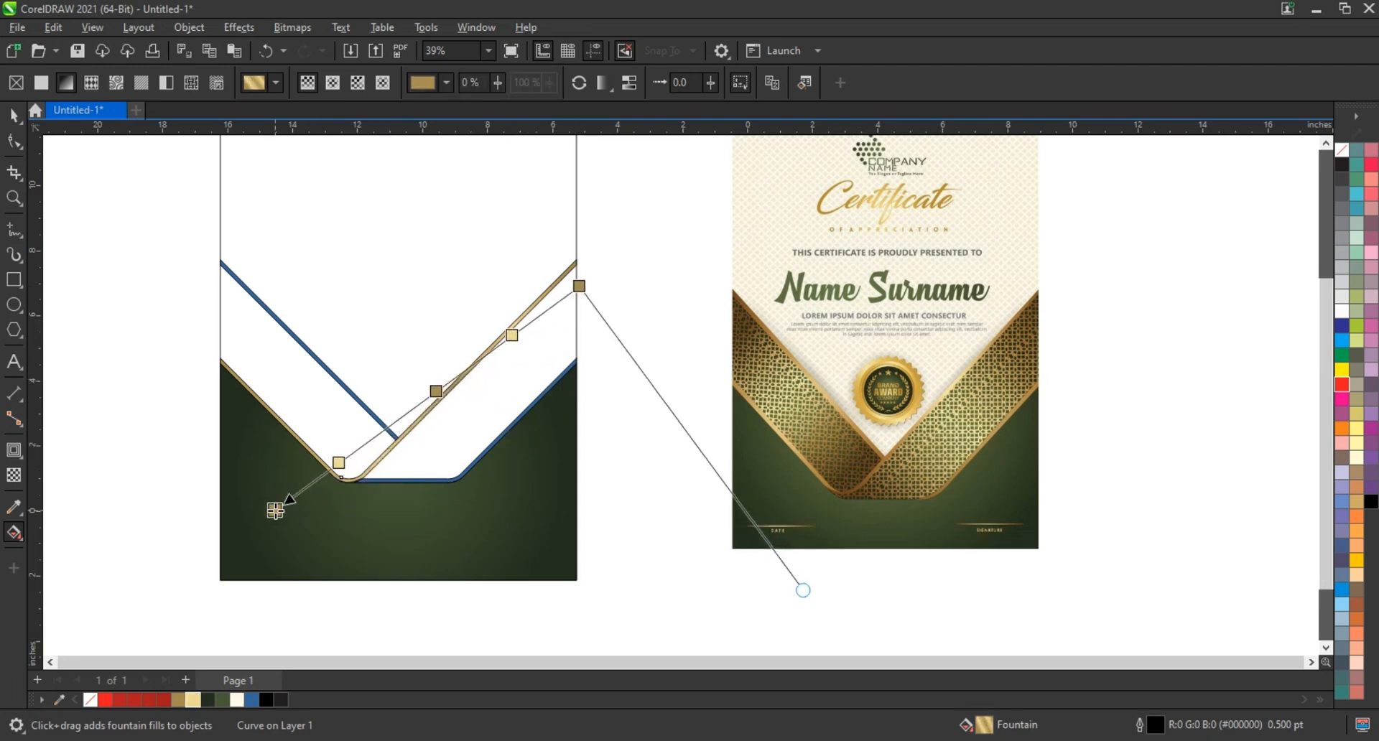
{"action": "left_click", "coordinate": [14, 115]}
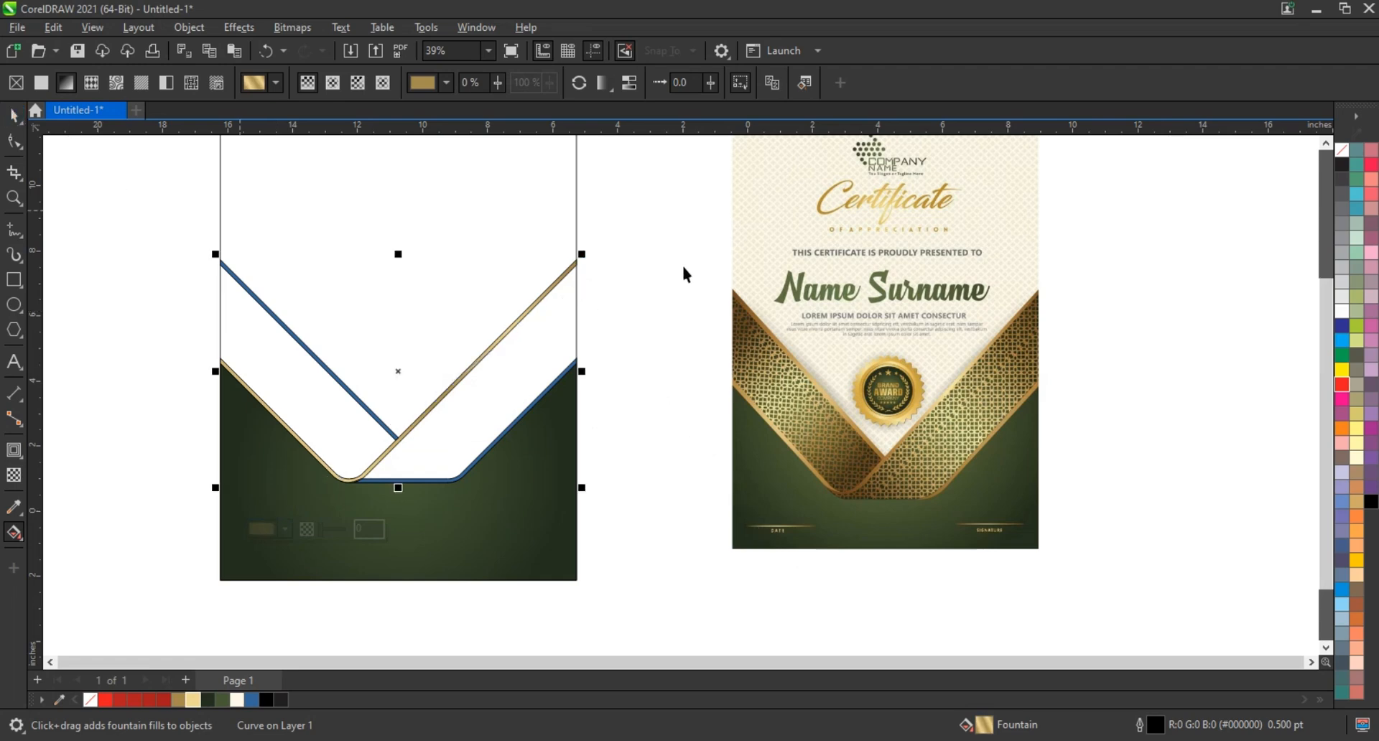
{"action": "left_click", "coordinate": [646, 295]}
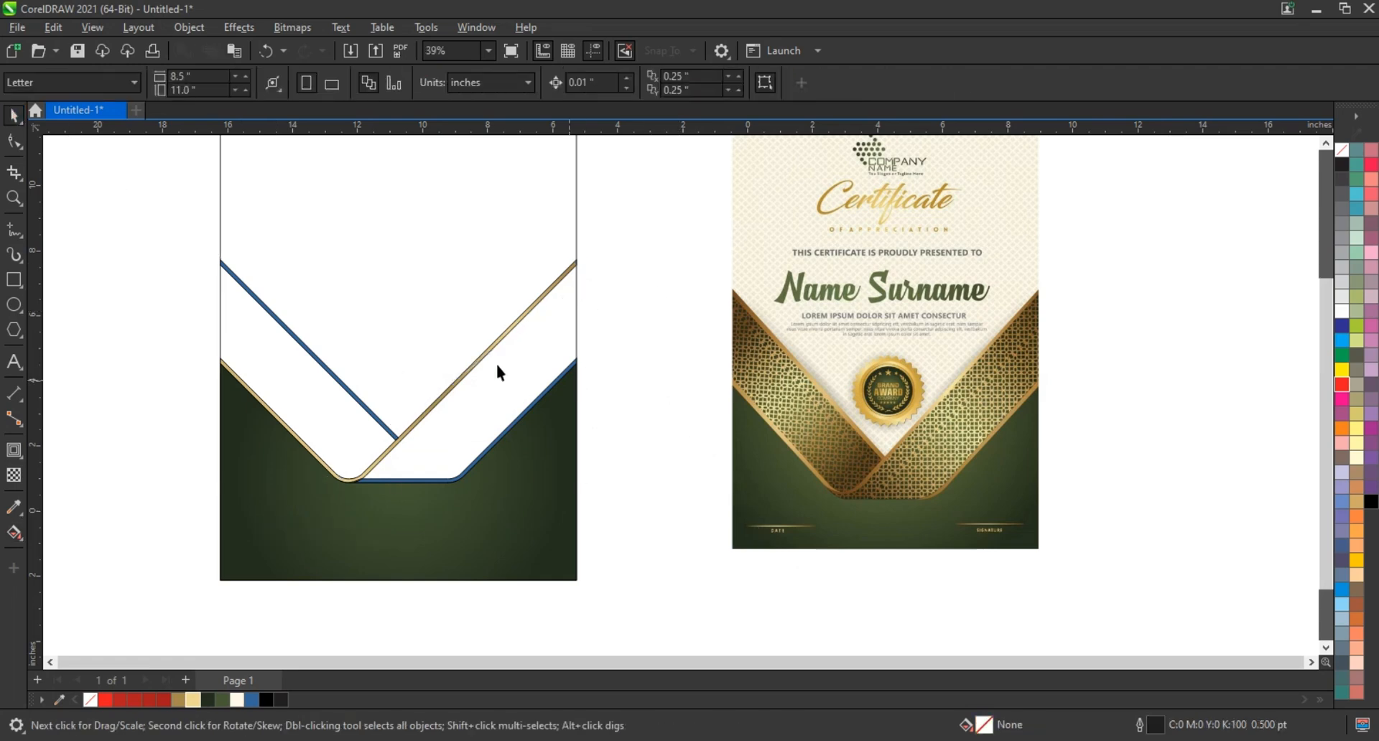
{"action": "left_click", "coordinate": [326, 363]}
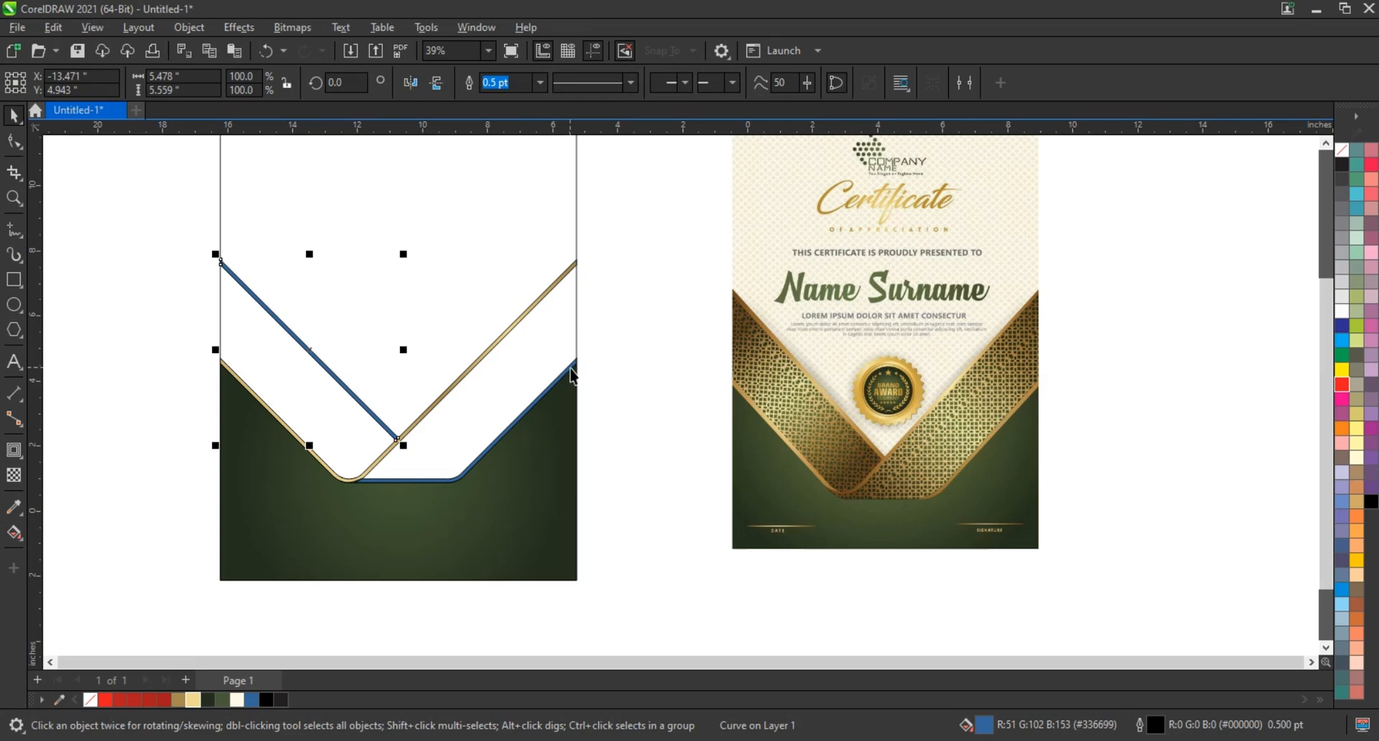
{"action": "left_click", "coordinate": [573, 369], "text": "shift"}
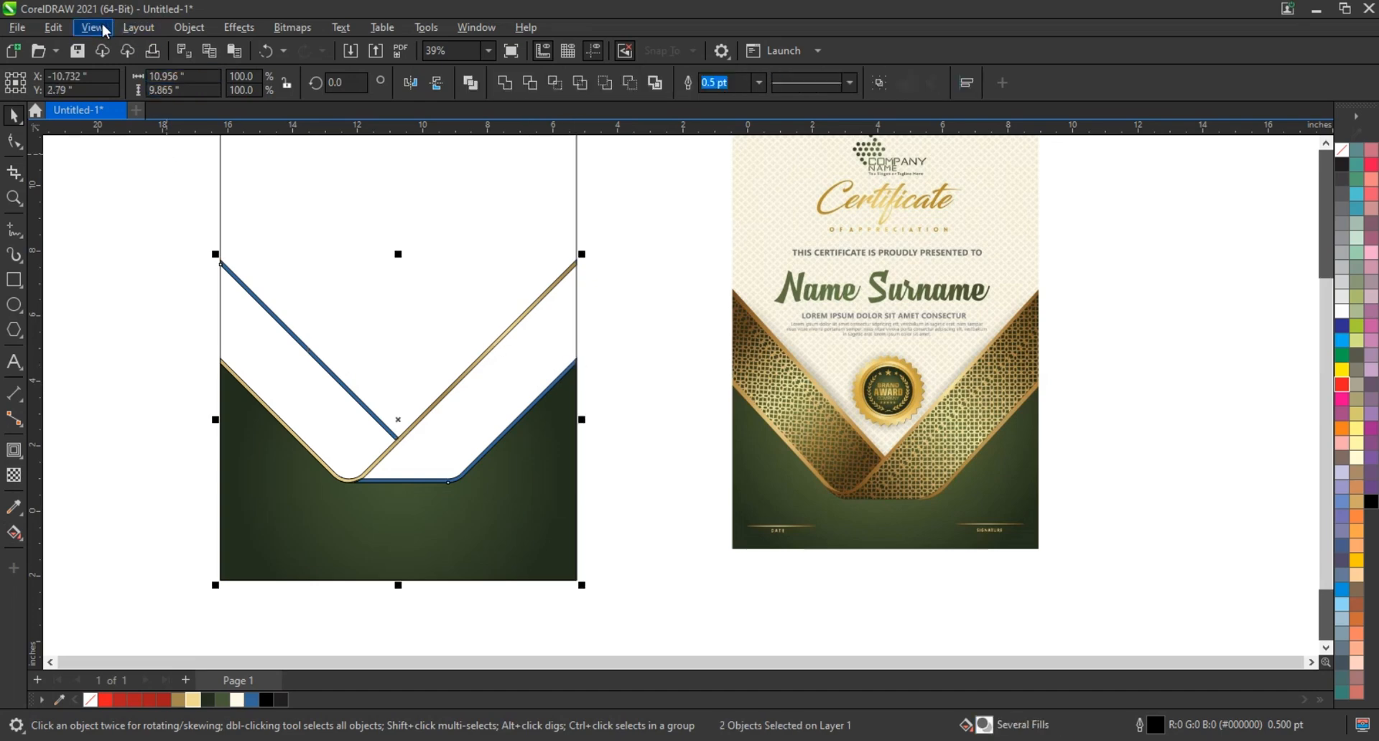
{"action": "left_click", "coordinate": [54, 28]}
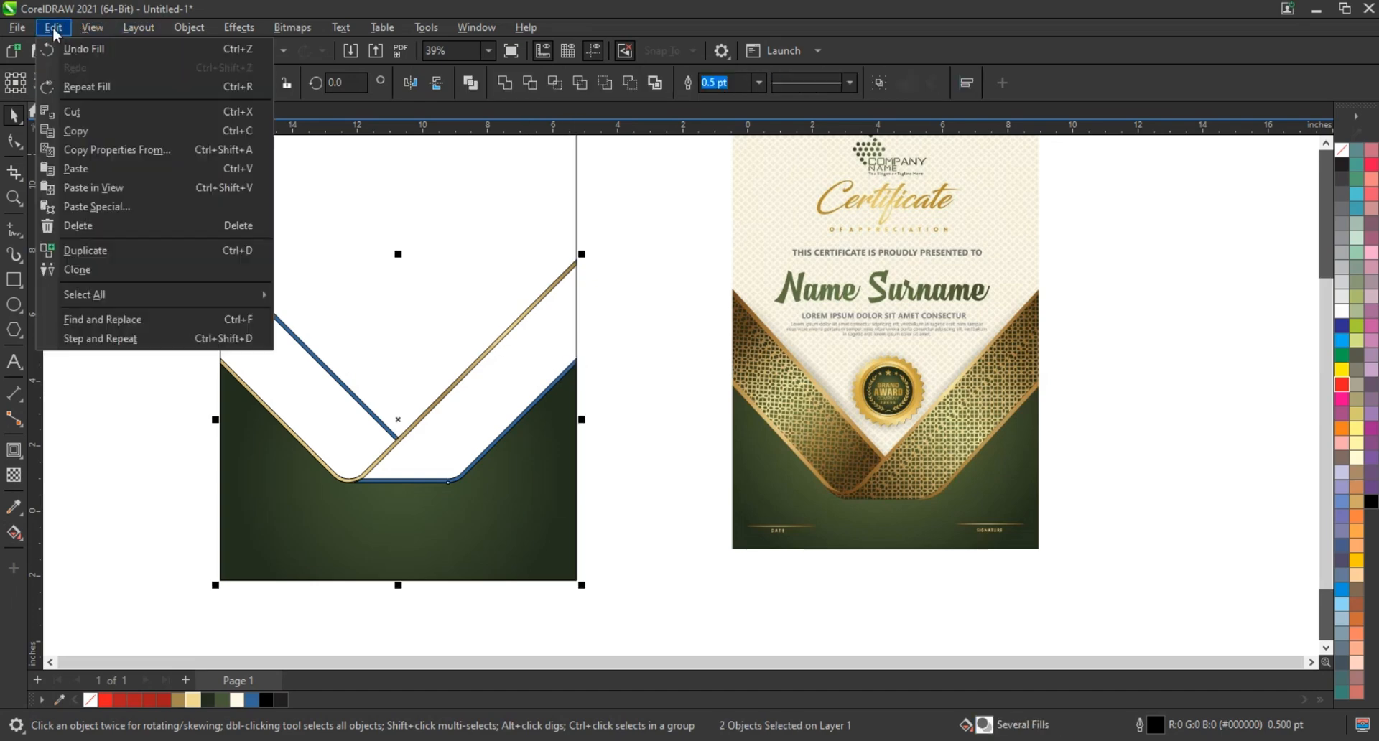
{"action": "left_click", "coordinate": [96, 149]}
{"action": "left_click", "coordinate": [548, 356]}
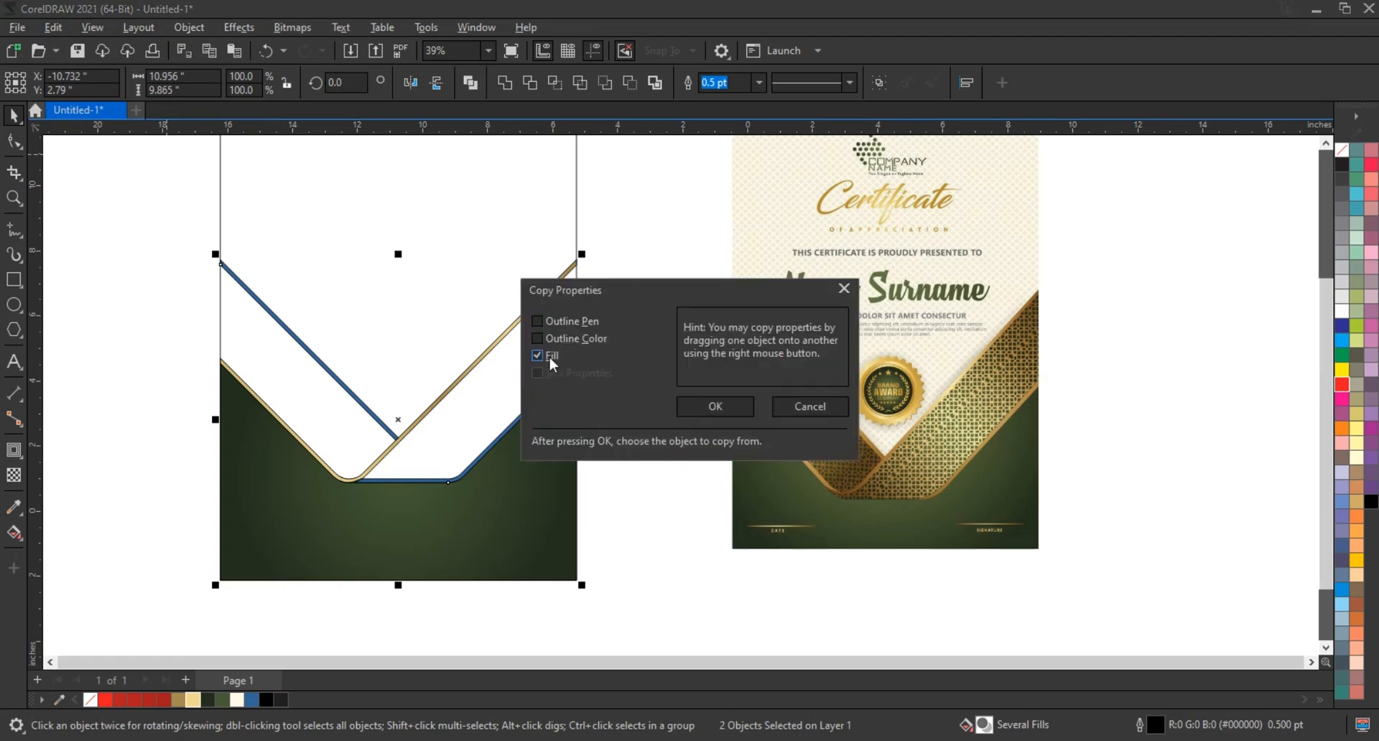
{"action": "left_click", "coordinate": [721, 412]}
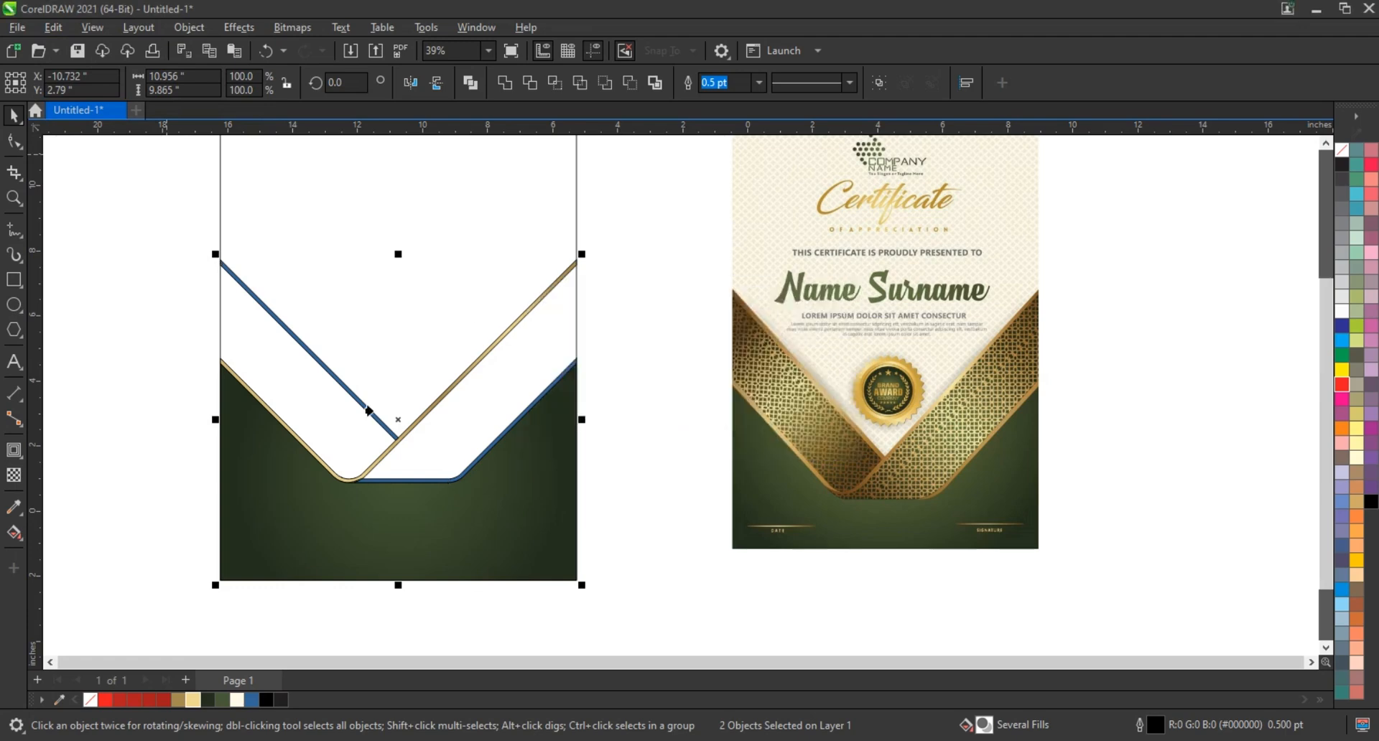
{"action": "left_click", "coordinate": [423, 414]}
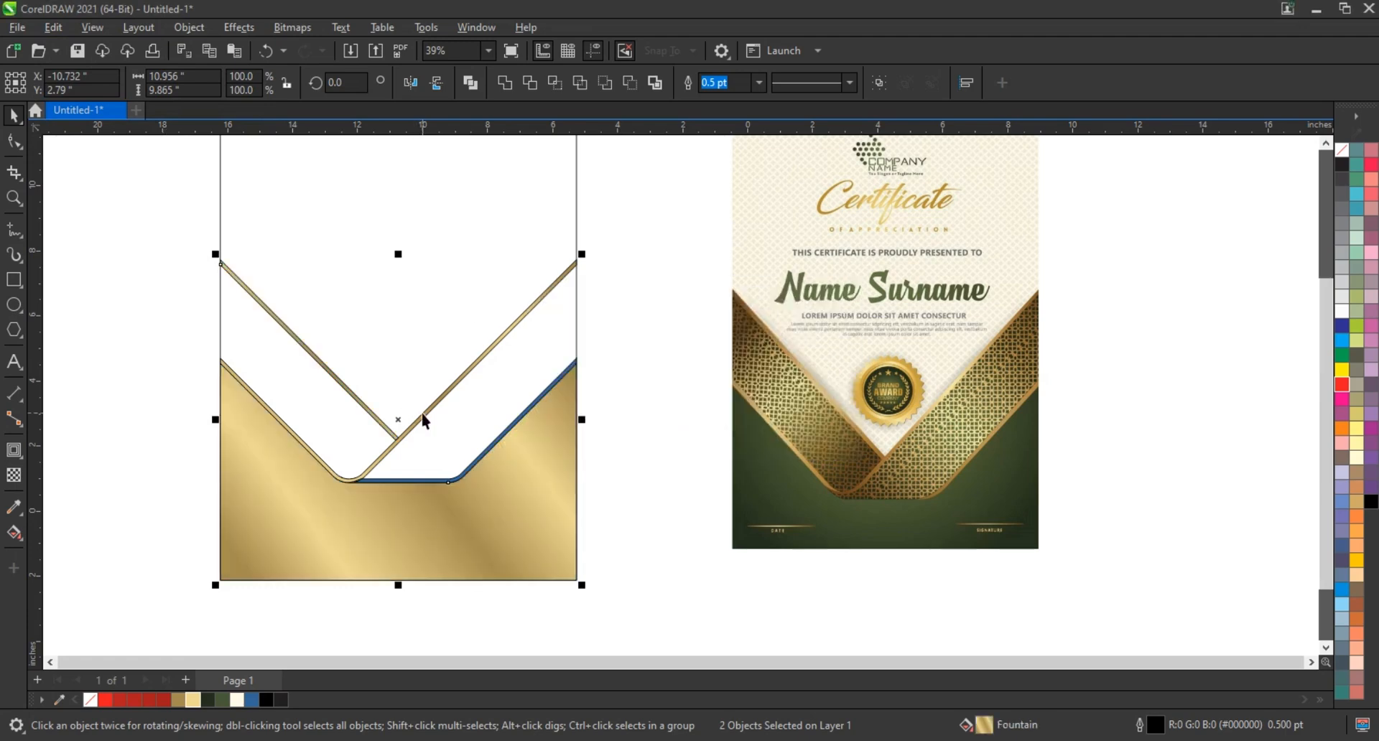
{"action": "left_click", "coordinate": [575, 364]}
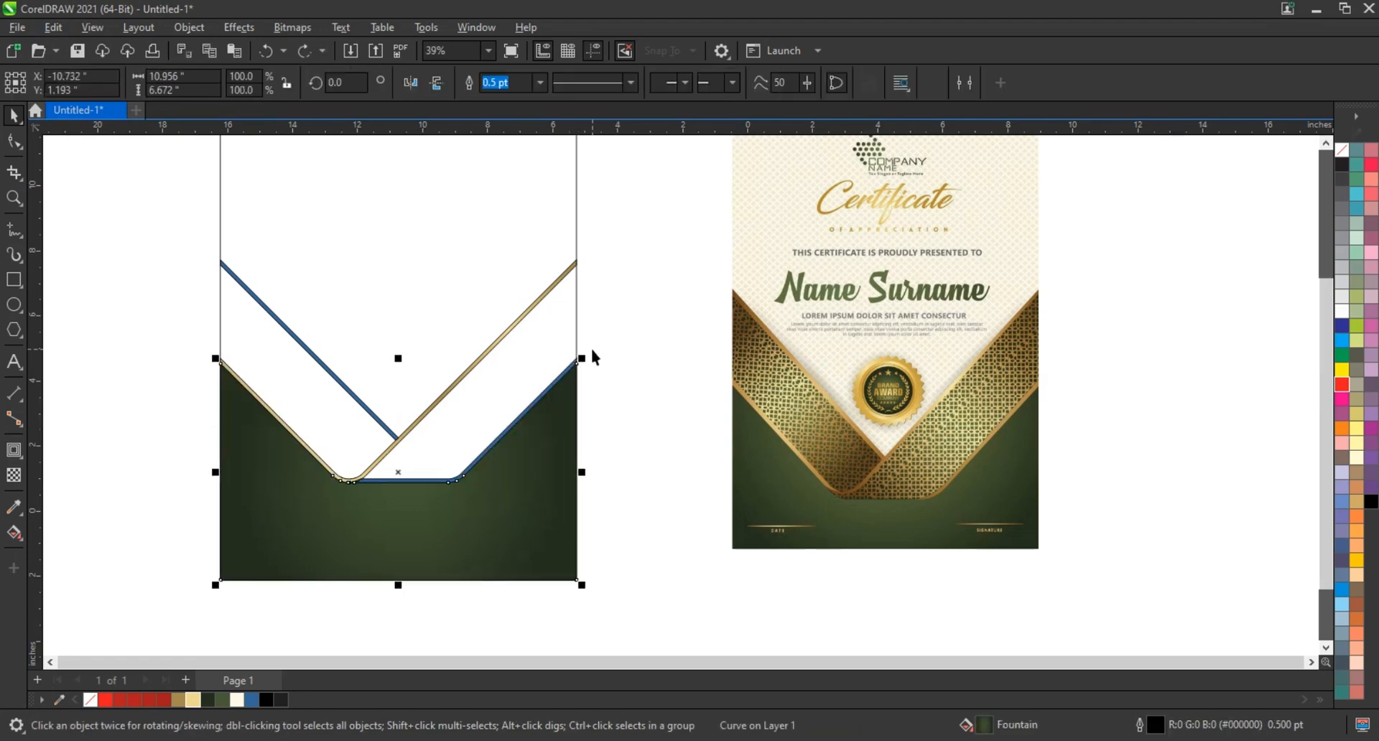
Copy the gold fountain fill from the finished ribbon border to the remaining blue border pieces
{"action": "left_click_drag", "start_coordinate": [591, 352], "coordinate": [356, 505]}
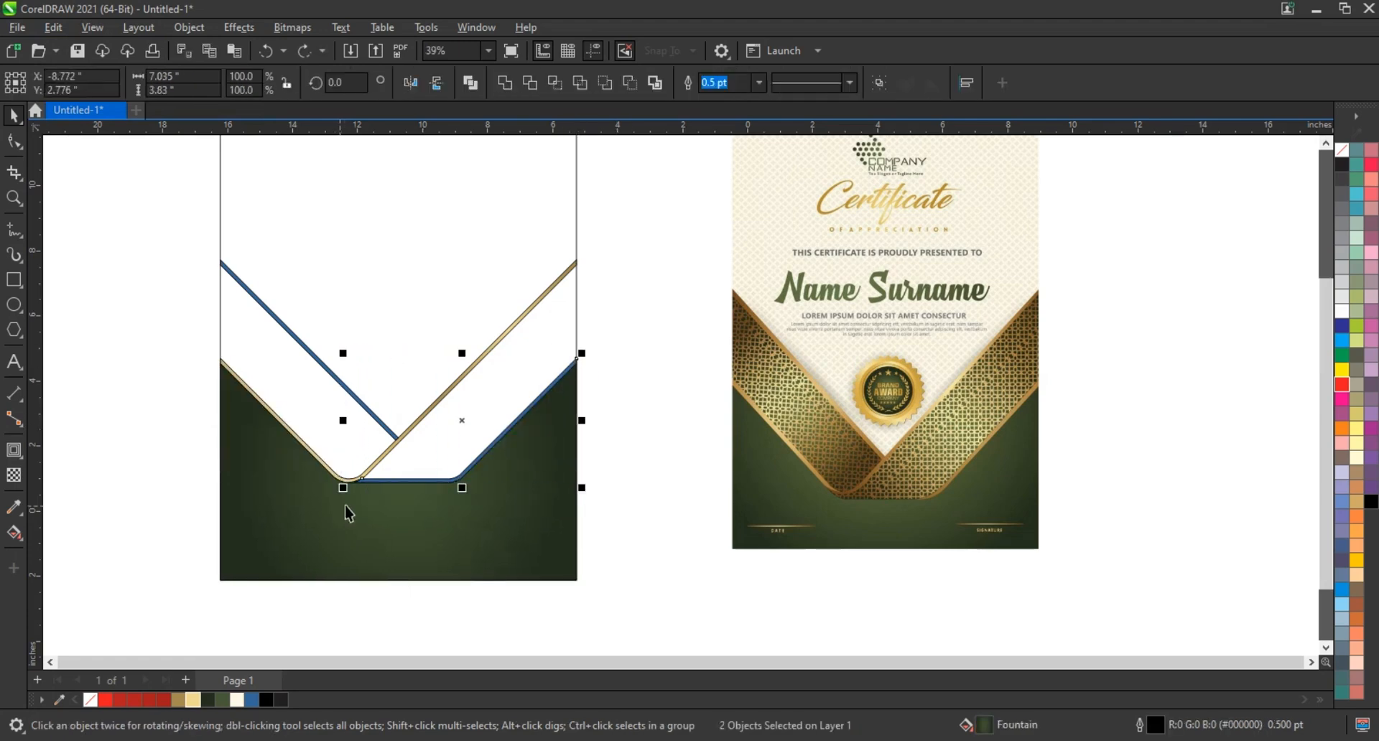
{"action": "left_click", "coordinate": [302, 350], "text": "shift"}
{"action": "left_click", "coordinate": [53, 27]}
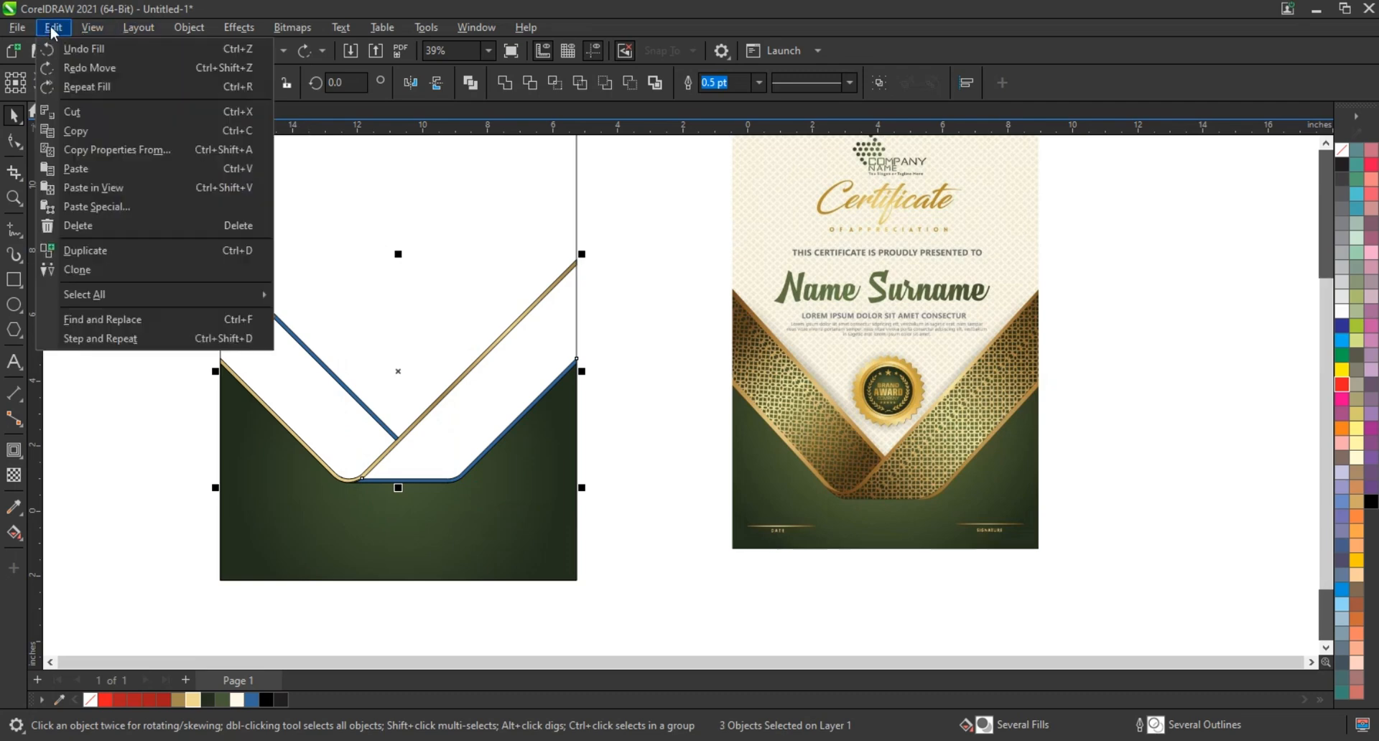
{"action": "left_click", "coordinate": [115, 149]}
{"action": "left_click", "coordinate": [715, 406]}
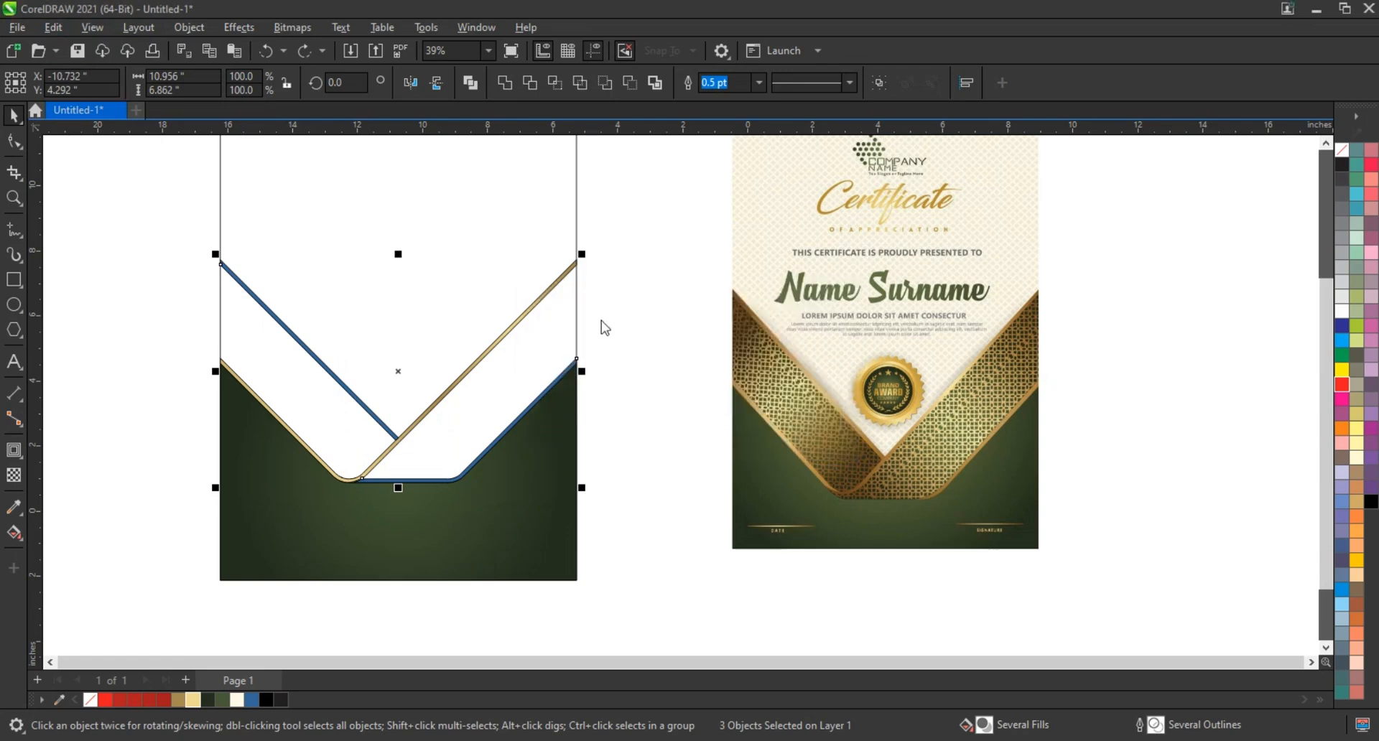
{"action": "left_click", "coordinate": [564, 270]}
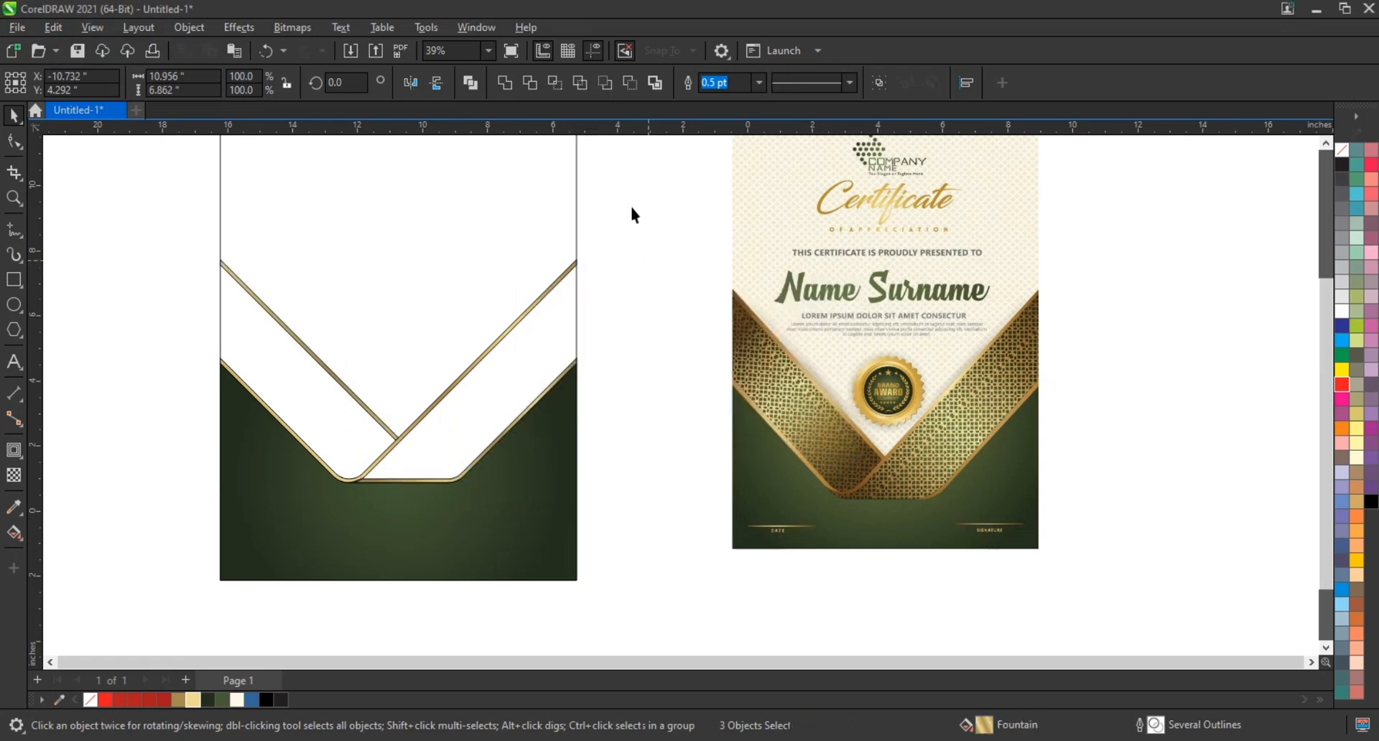
Remove the outlines from all four gold ribbon border pieces
{"action": "left_click_drag", "start_coordinate": [632, 207], "coordinate": [166, 501]}
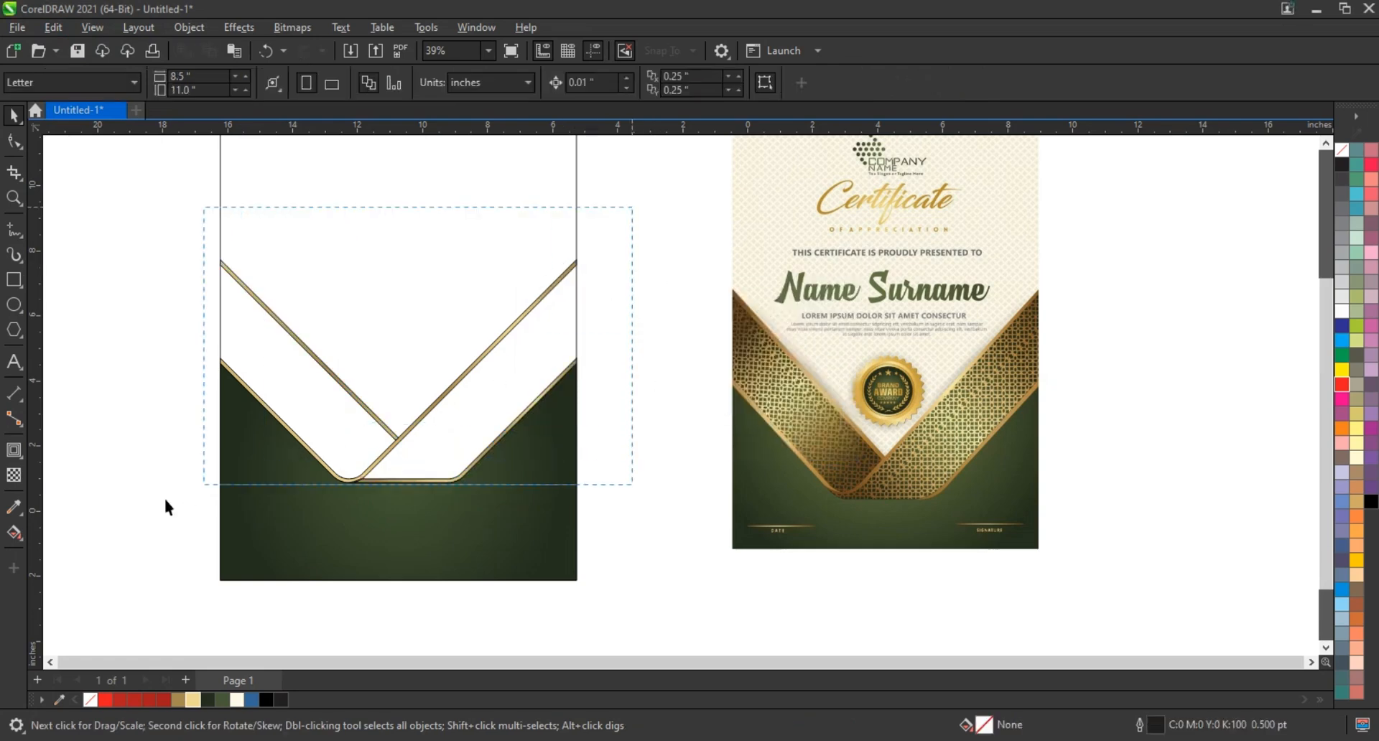
{"action": "right_click", "coordinate": [1341, 153]}
{"action": "left_click", "coordinate": [1306, 163]}
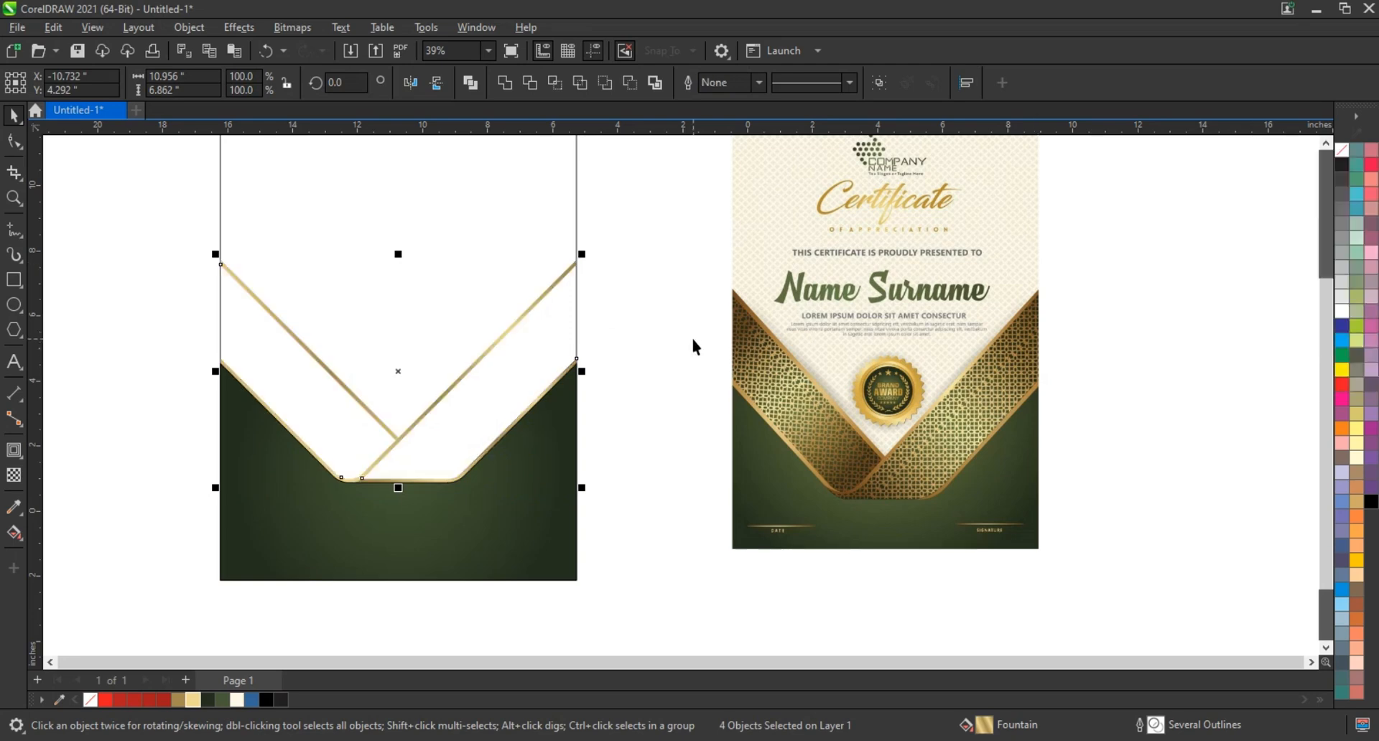
{"action": "left_click", "coordinate": [668, 415]}
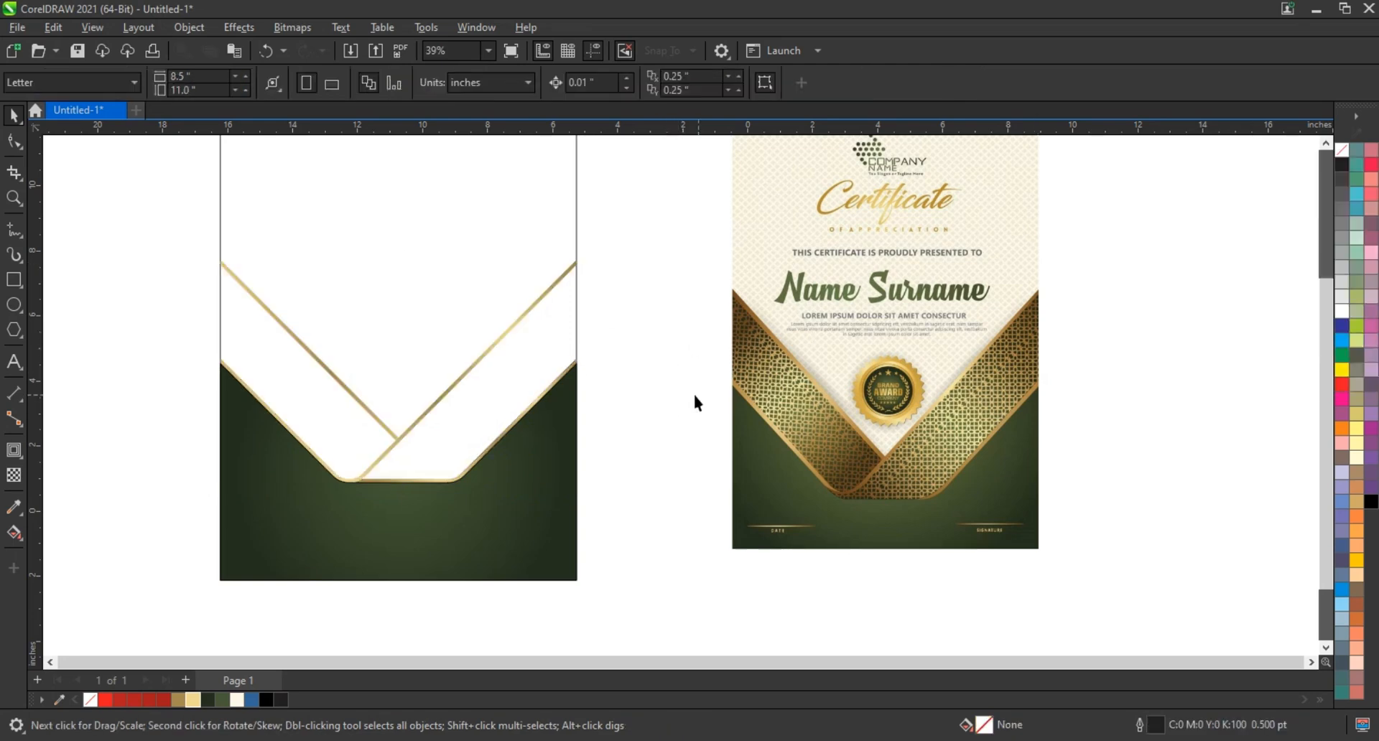
Create two closed shapes from the empty right and left ribbon bands with the Smart Fill tool
{"action": "left_click", "coordinate": [21, 539]}
{"action": "left_click", "coordinate": [65, 551]}
{"action": "left_click", "coordinate": [434, 431]}
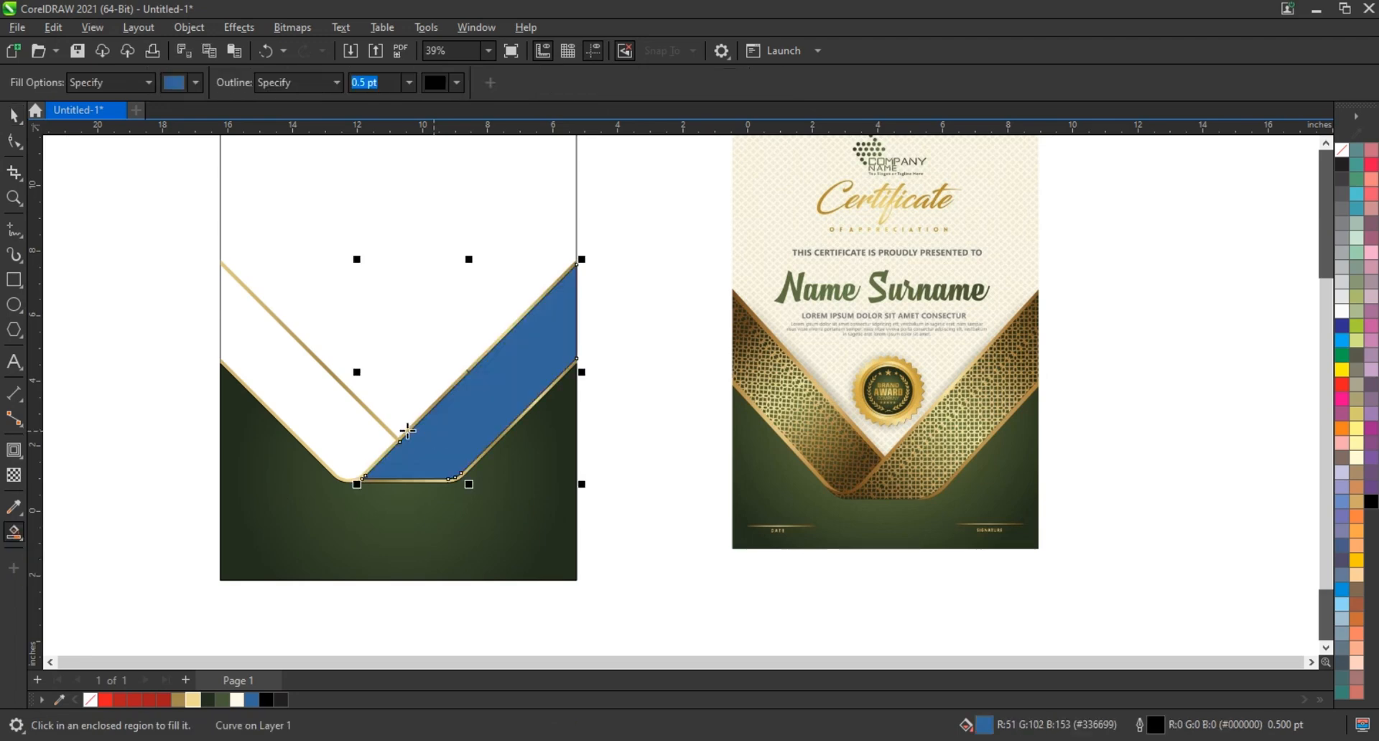
{"action": "left_click", "coordinate": [370, 412]}
Fill both ribbon band shapes with the dark green from the document palette
{"action": "left_click", "coordinate": [10, 117]}
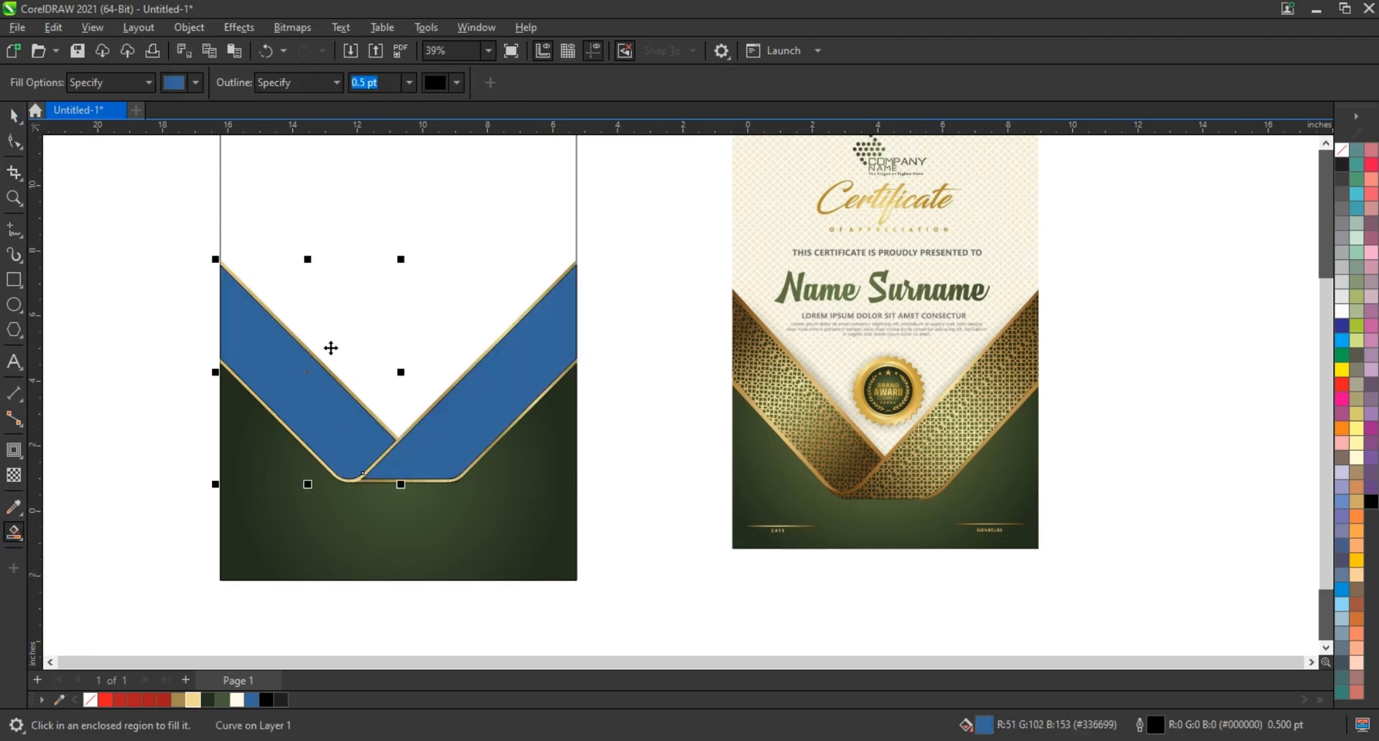
{"action": "left_click", "coordinate": [462, 467], "text": "shift"}
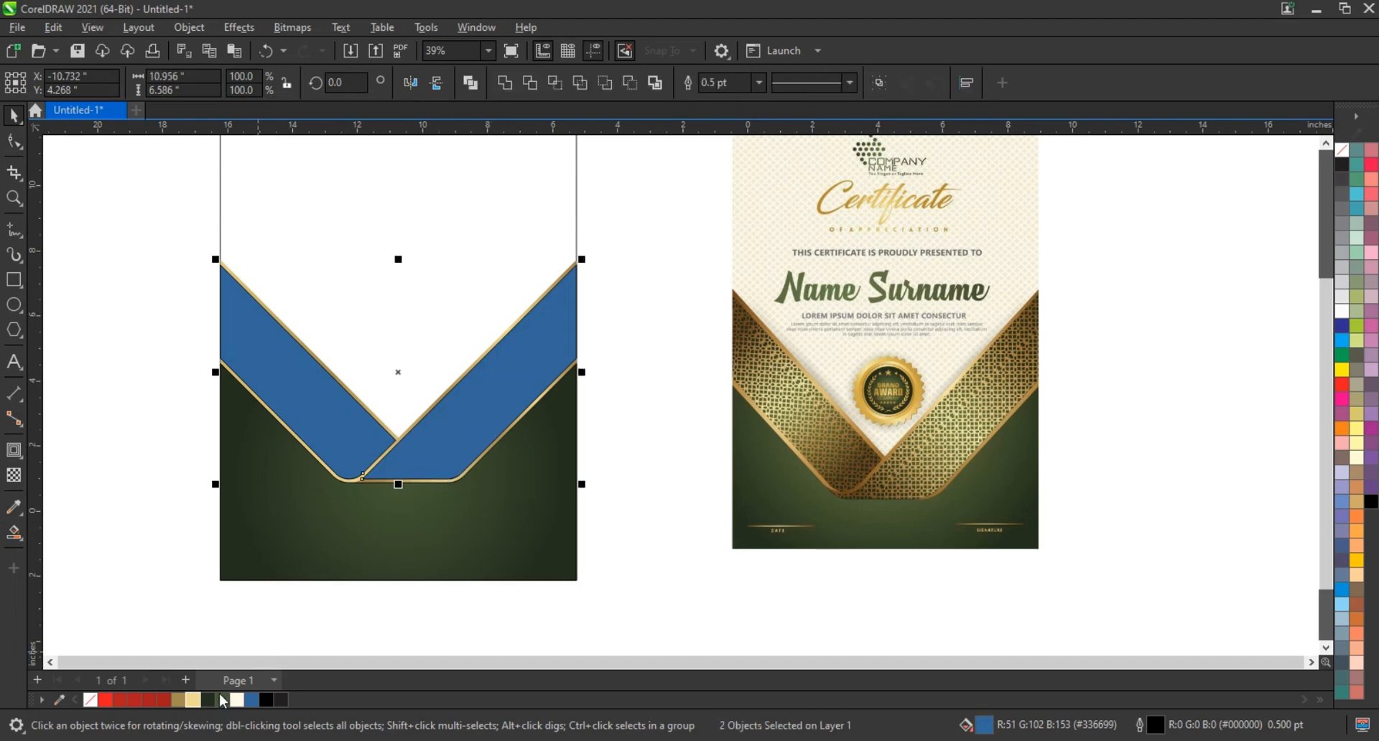
{"action": "left_click", "coordinate": [208, 701]}
{"action": "left_click", "coordinate": [586, 567]}
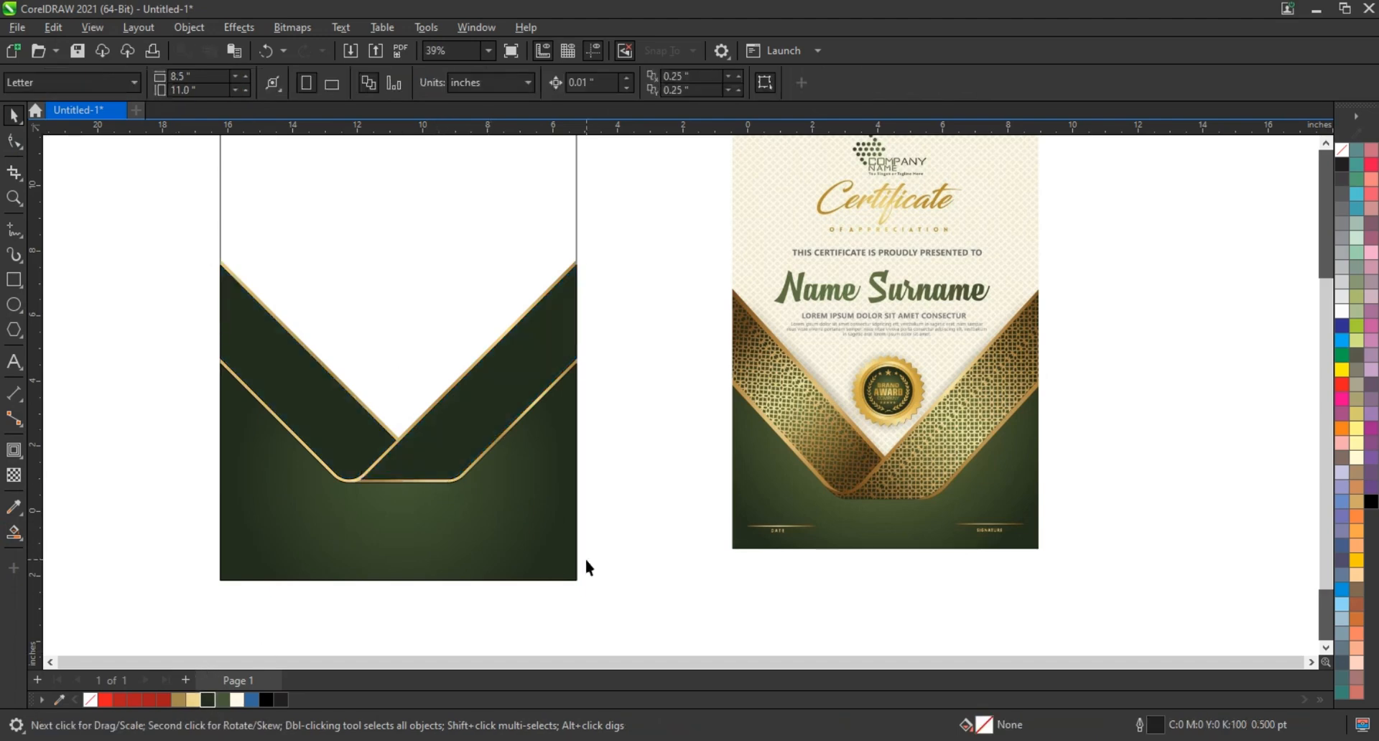
Fill the page rectangle behind the ribbon with green #455936
{"action": "scroll", "coordinate": [586, 568], "scroll_direction": "down", "scroll_amount": 1}
{"action": "left_click", "coordinate": [452, 357]}
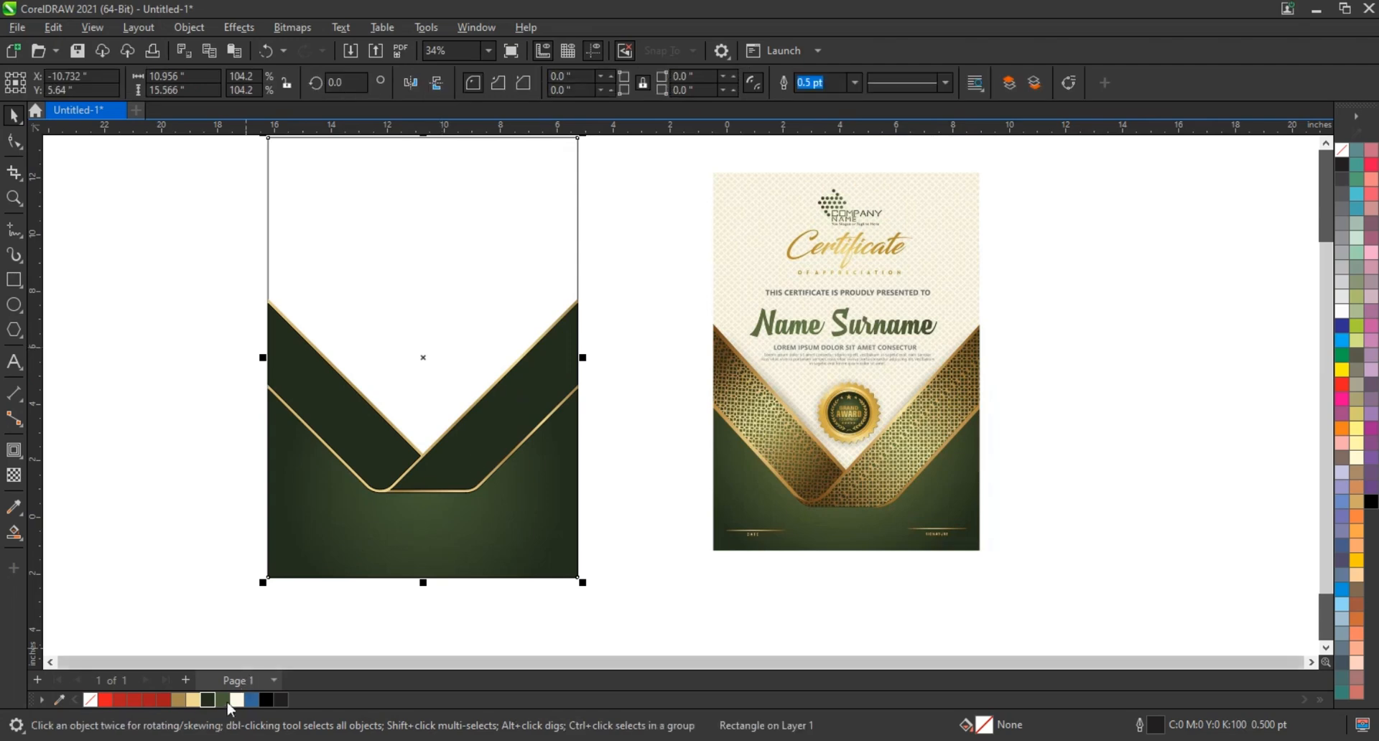
{"action": "left_click", "coordinate": [194, 701]}
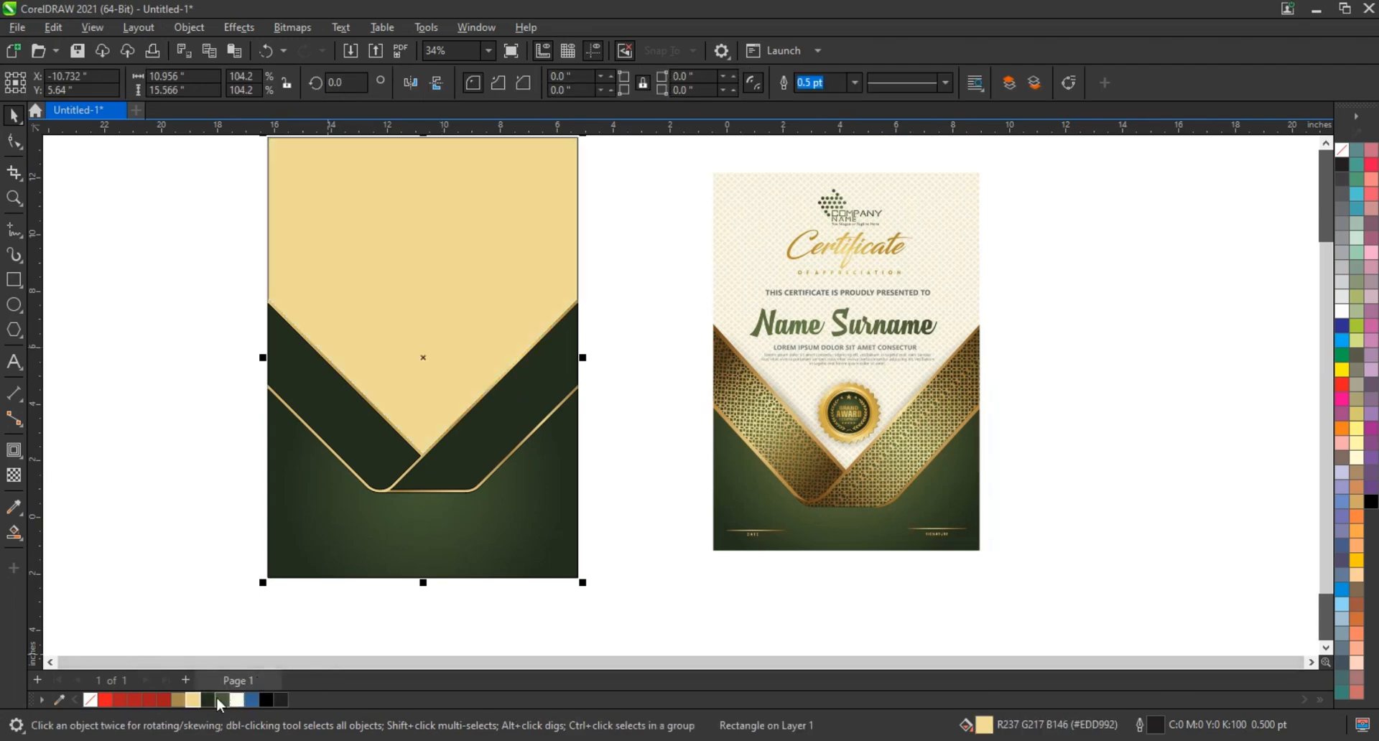
{"action": "left_click", "coordinate": [223, 701]}
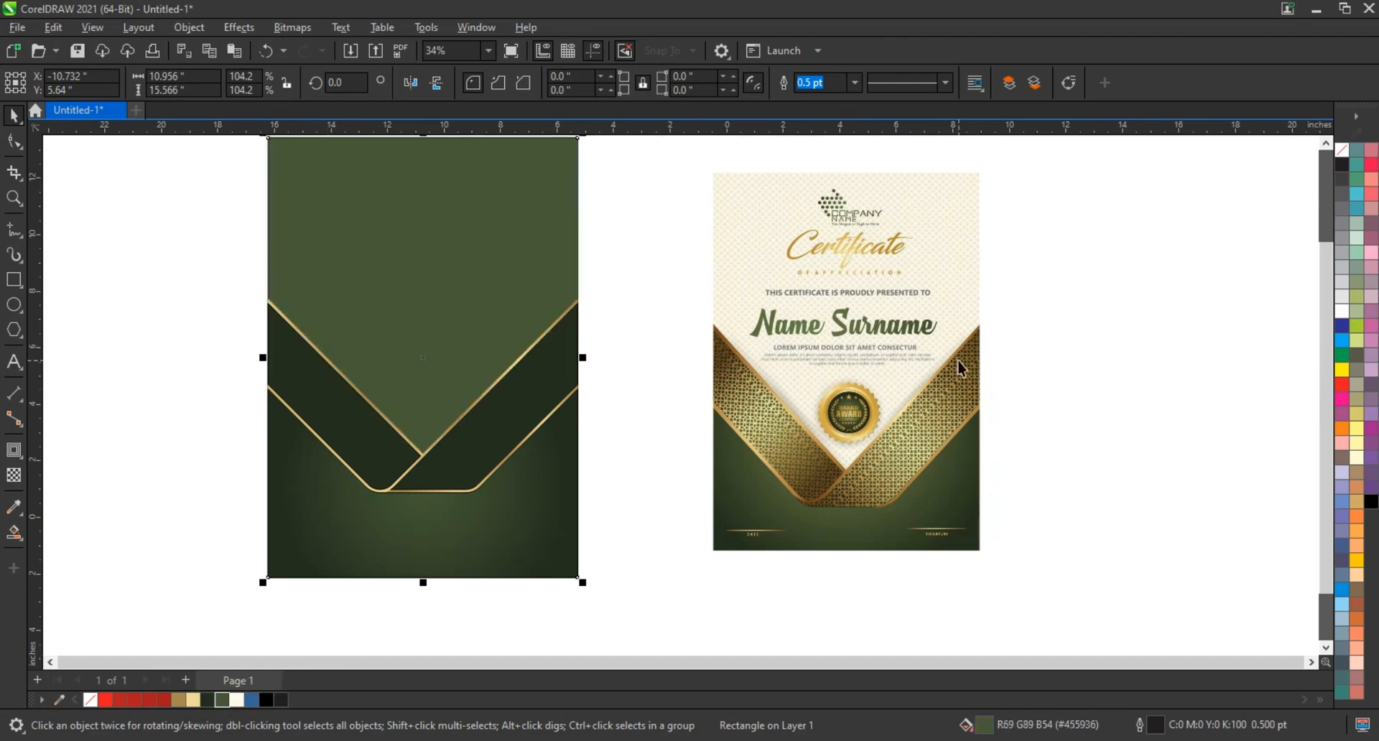
Draw a vertical line about 10.26 inches long in the empty area left of the certificate and set its outline width to 3 pt
{"action": "scroll", "coordinate": [656, 465], "scroll_direction": "down", "scroll_amount": 1}
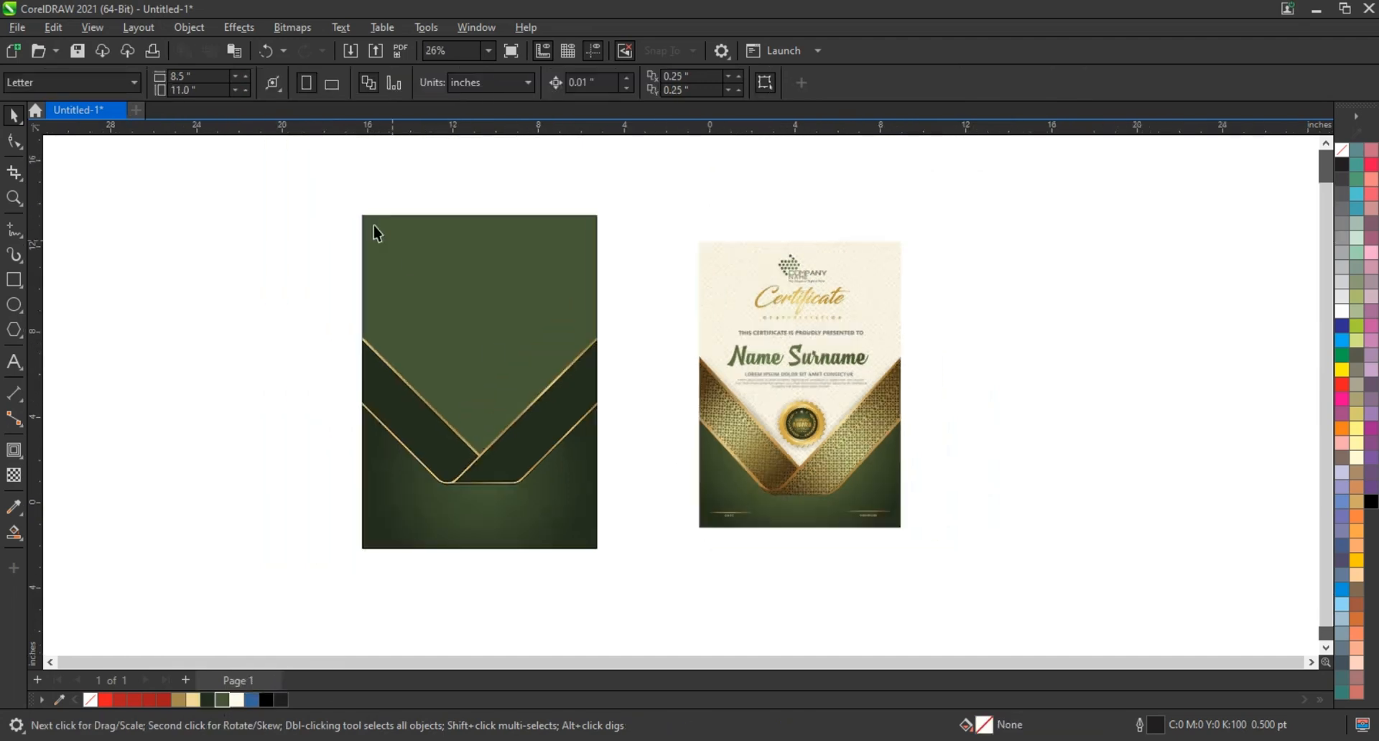
{"action": "left_click_drag", "start_coordinate": [302, 172], "coordinate": [967, 575]}
{"action": "key", "text": "shift+F2"}
{"action": "left_click", "coordinate": [755, 255]}
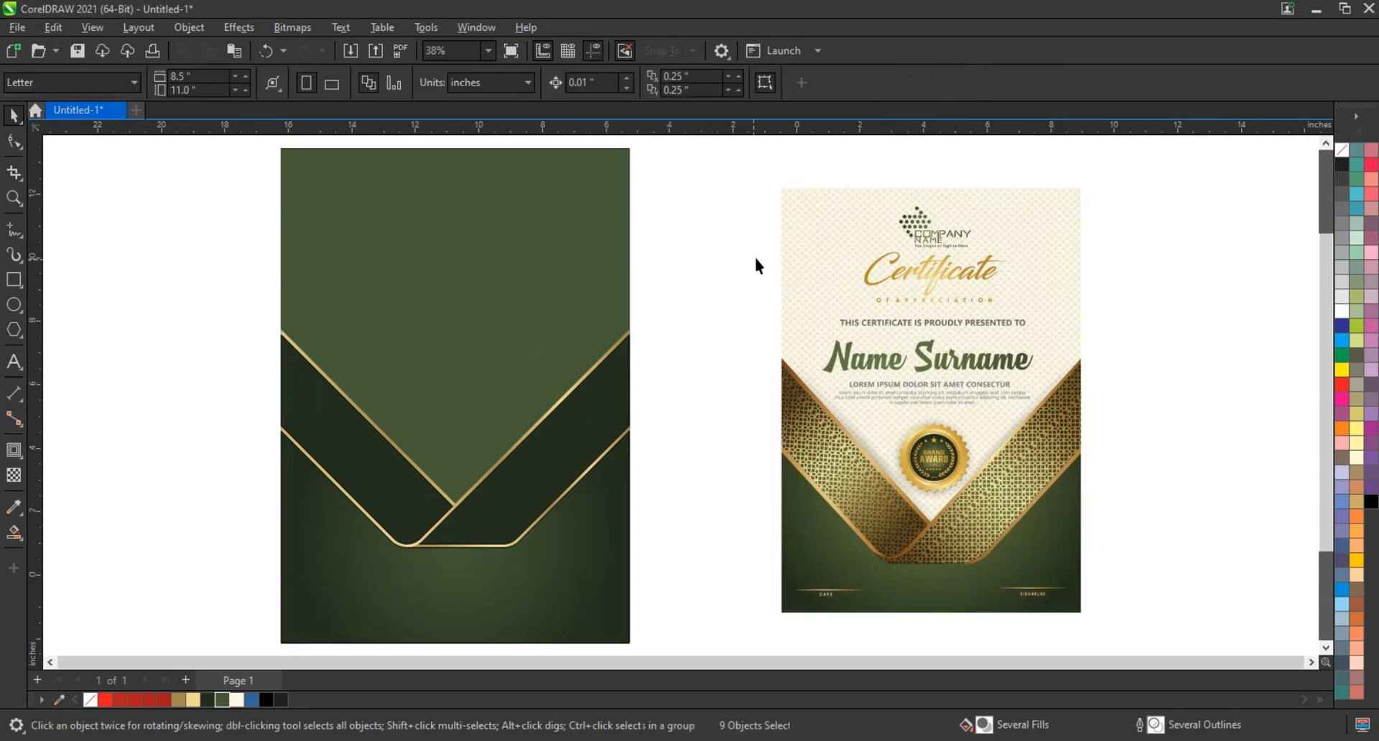
{"action": "left_click", "coordinate": [14, 230]}
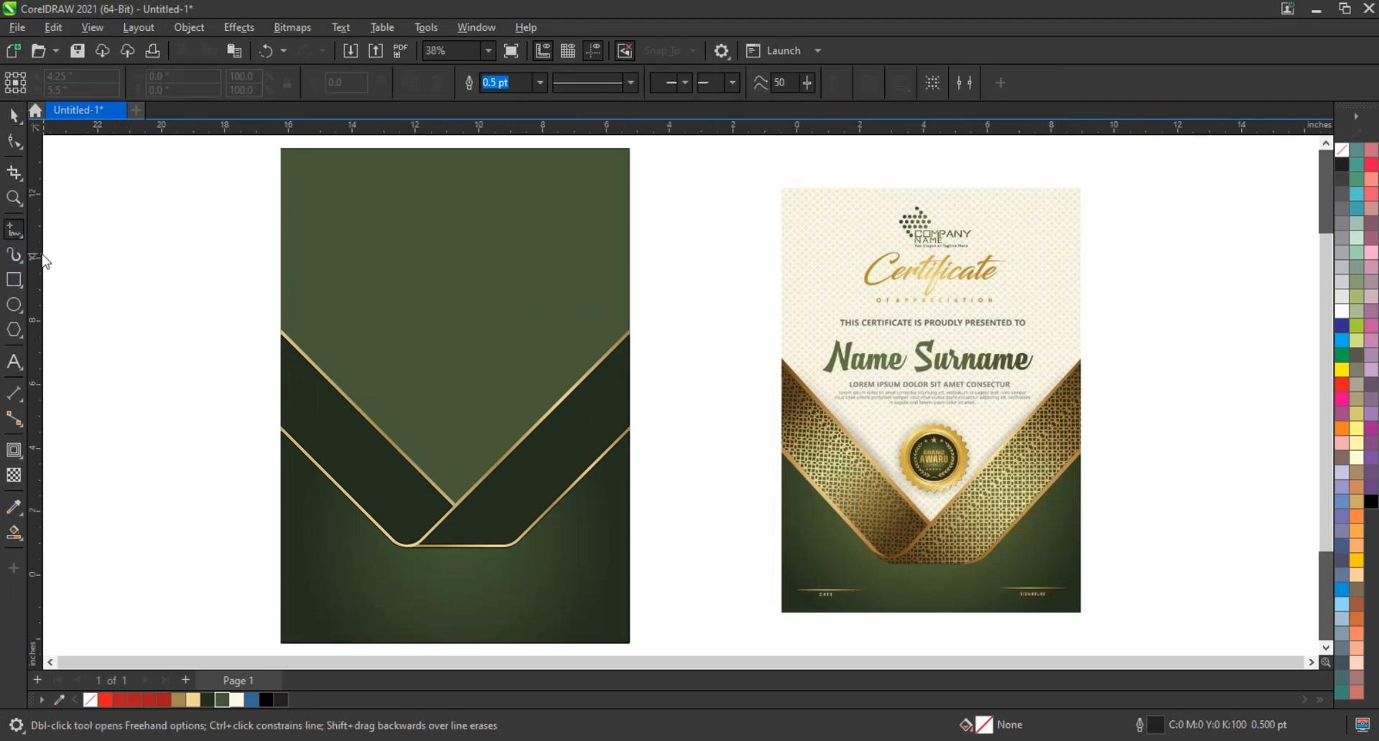
{"action": "left_click", "coordinate": [106, 195]}
{"action": "left_click", "coordinate": [103, 522]}
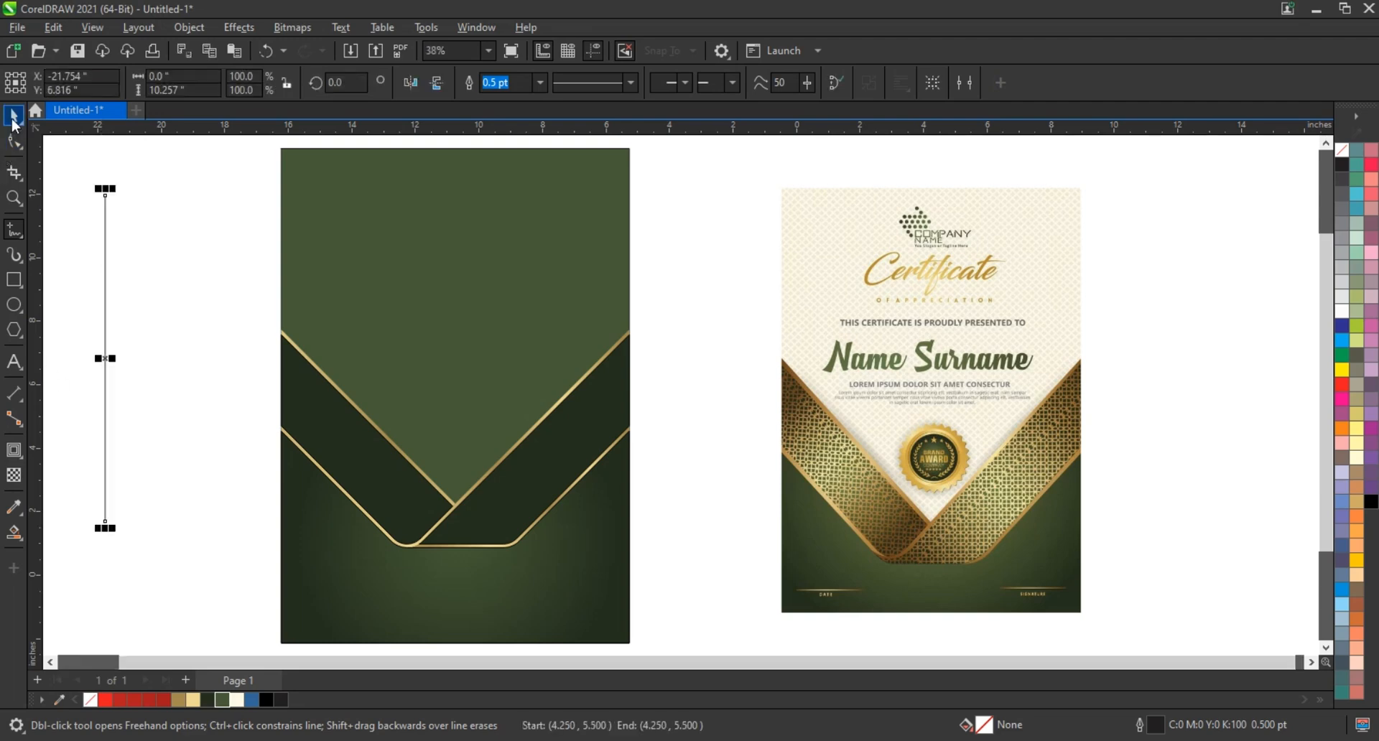
{"action": "key", "text": "shift+F2"}
{"action": "key", "text": "space"}
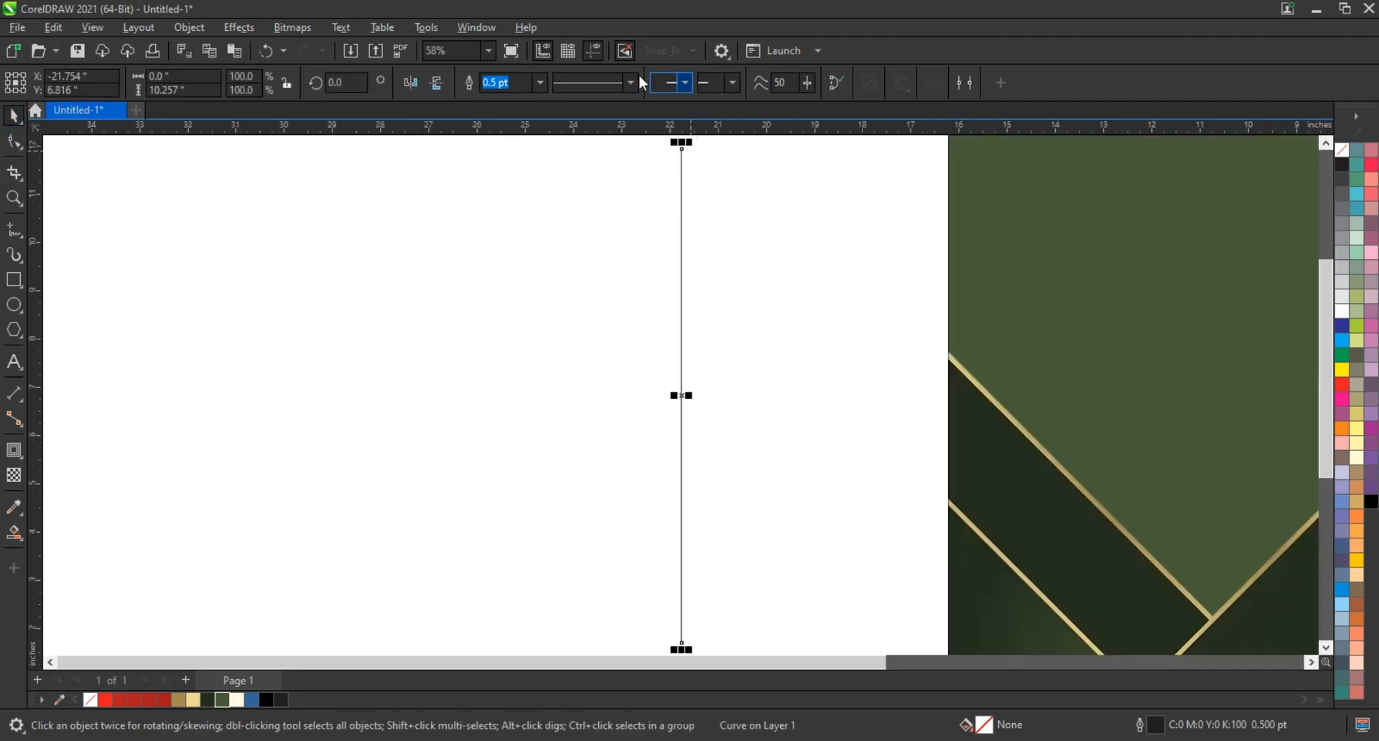
{"action": "left_click", "coordinate": [542, 83]}
{"action": "left_click", "coordinate": [513, 189]}
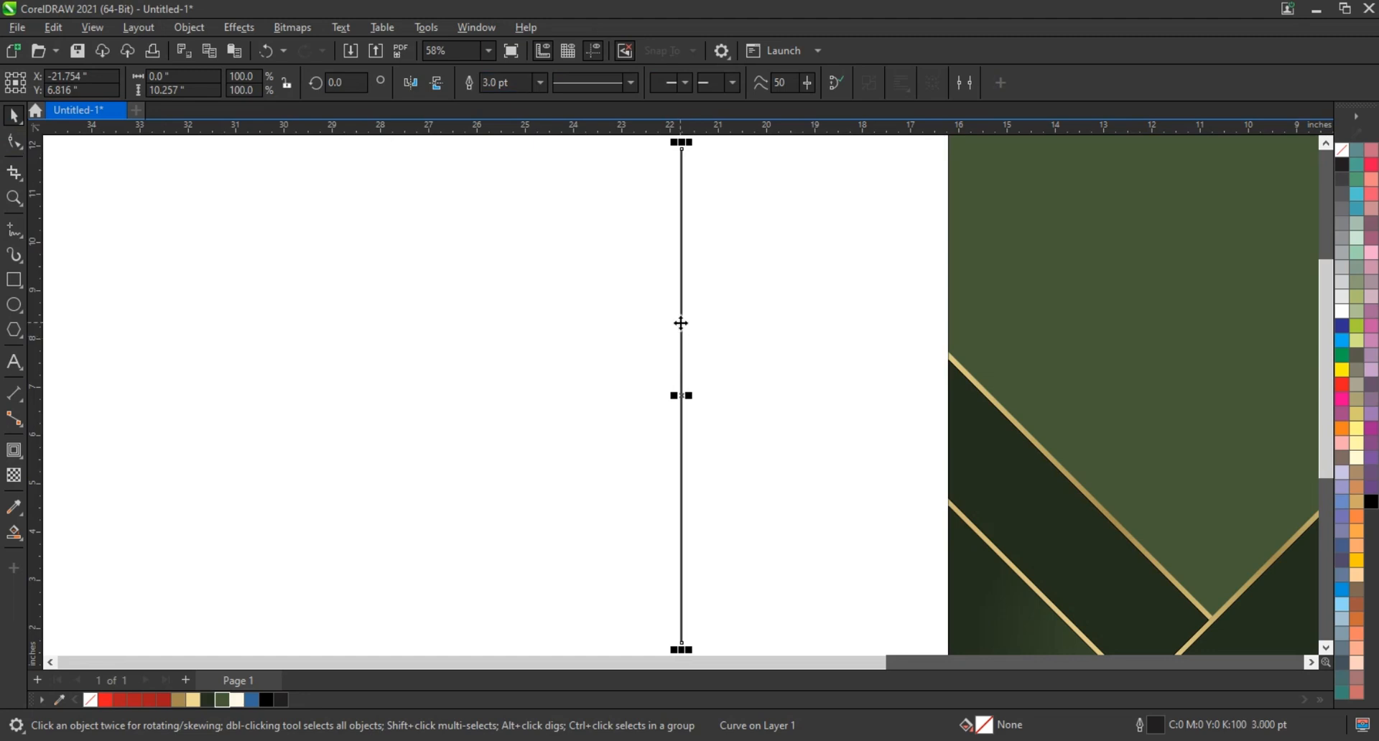
Duplicate the vertical line about 0.18 inches to its left and repeat the duplication to build an evenly spaced row of 64 lines
{"action": "left_click_drag", "start_coordinate": [681, 323], "coordinate": [673, 322]}
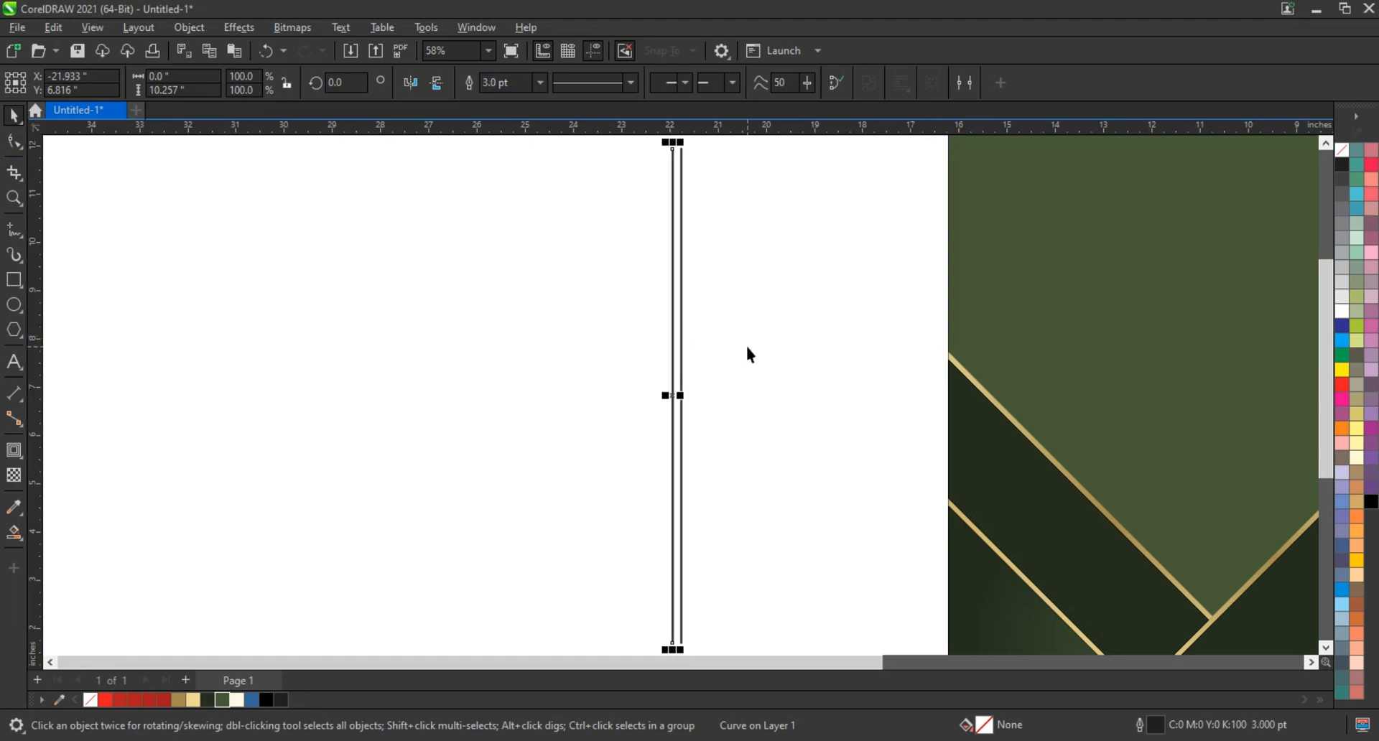
{"action": "key", "text": "ctrl+r"}
{"action": "key", "text": "ctrl+r"}
{"action": "key", "text": "ctrl+r"}
{"action": "key", "text": "ctrl+r"}
{"action": "key", "text": "ctrl+r"}
{"action": "key", "text": "ctrl+r"}
{"action": "key", "text": "ctrl+r"}
{"action": "key", "text": "ctrl+r"}
{"action": "key", "text": "ctrl+r"}
{"action": "key", "text": "ctrl+r"}
{"action": "key", "text": "ctrl+r"}
{"action": "key", "text": "ctrl+r"}
{"action": "key", "text": "ctrl+r"}
{"action": "key", "text": "ctrl+r"}
{"action": "key", "text": "ctrl+r"}
{"action": "key", "text": "ctrl+r"}
{"action": "key", "text": "ctrl+r"}
{"action": "key", "text": "ctrl+r"}
{"action": "key", "text": "ctrl+r"}
{"action": "key", "text": "ctrl+r"}
{"action": "key", "text": "ctrl+r"}
{"action": "key", "text": "ctrl+r"}
{"action": "key", "text": "ctrl+r"}
{"action": "key", "text": "ctrl+r"}
{"action": "key", "text": "ctrl+r"}
{"action": "key", "text": "ctrl+r"}
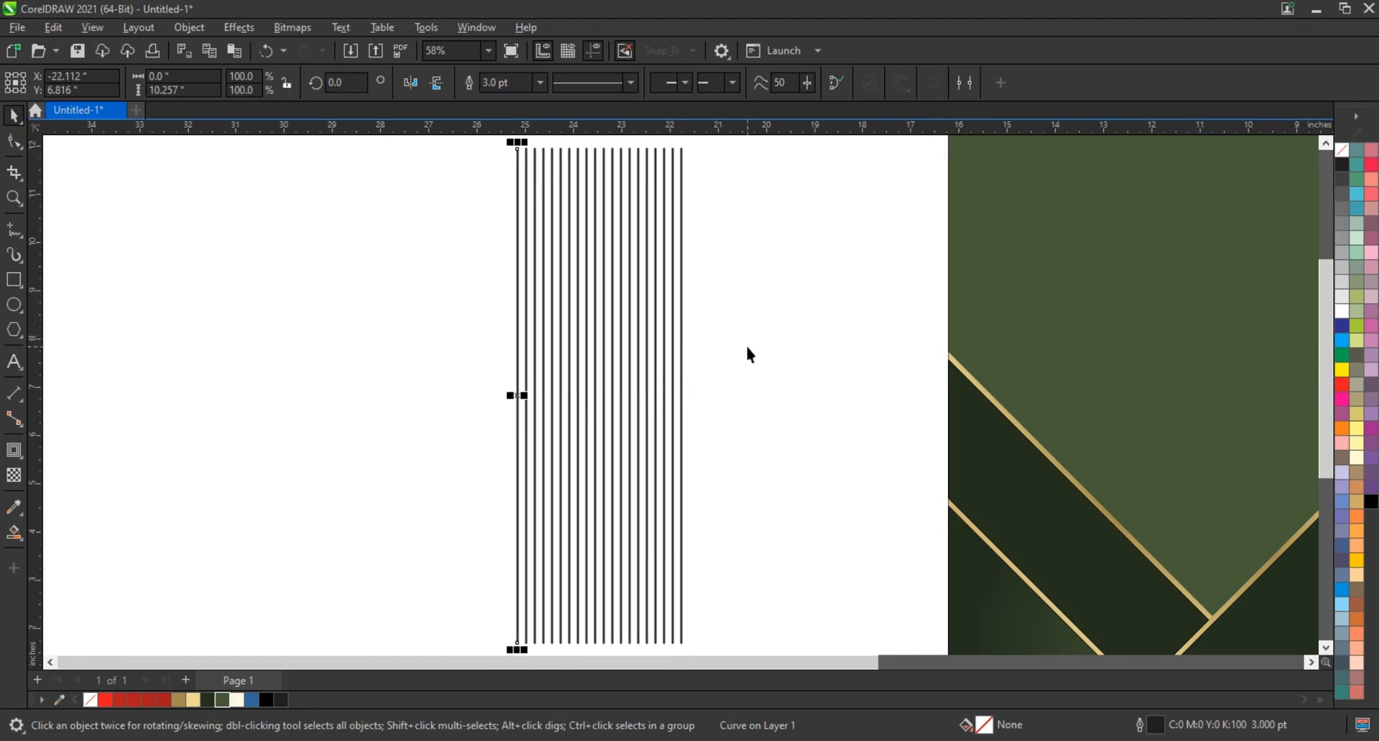
{"action": "key", "text": "ctrl+r"}
{"action": "key", "text": "ctrl+r"}
{"action": "key", "text": "ctrl+r"}
{"action": "key", "text": "ctrl+r"}
{"action": "key", "text": "ctrl+r"}
{"action": "key", "text": "ctrl+r"}
{"action": "key", "text": "ctrl+r"}
{"action": "key", "text": "ctrl+r"}
{"action": "key", "text": "ctrl+r"}
{"action": "key", "text": "ctrl+r"}
{"action": "key", "text": "ctrl+r"}
{"action": "key", "text": "ctrl+r"}
{"action": "key", "text": "ctrl+r"}
{"action": "key", "text": "ctrl+r"}
{"action": "key", "text": "ctrl+r"}
{"action": "key", "text": "ctrl+r"}
{"action": "key", "text": "ctrl+r"}
{"action": "key", "text": "ctrl+r"}
{"action": "key", "text": "ctrl+r"}
{"action": "key", "text": "ctrl+r"}
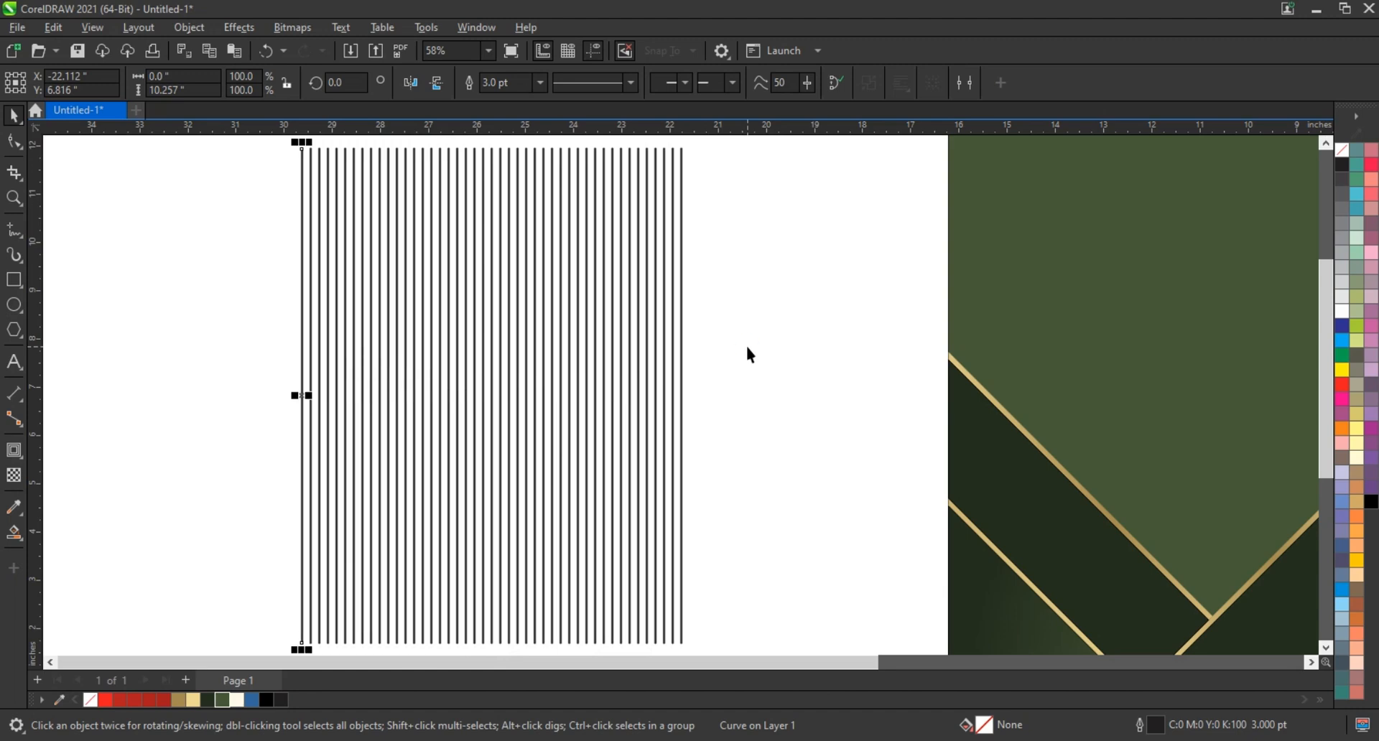
{"action": "key", "text": "ctrl+r"}
{"action": "key", "text": "ctrl+r"}
{"action": "key", "text": "ctrl+r"}
{"action": "key", "text": "ctrl+r"}
{"action": "key", "text": "ctrl+r"}
{"action": "key", "text": "ctrl+r"}
{"action": "scroll", "coordinate": [747, 349], "scroll_direction": "down", "scroll_amount": 2}
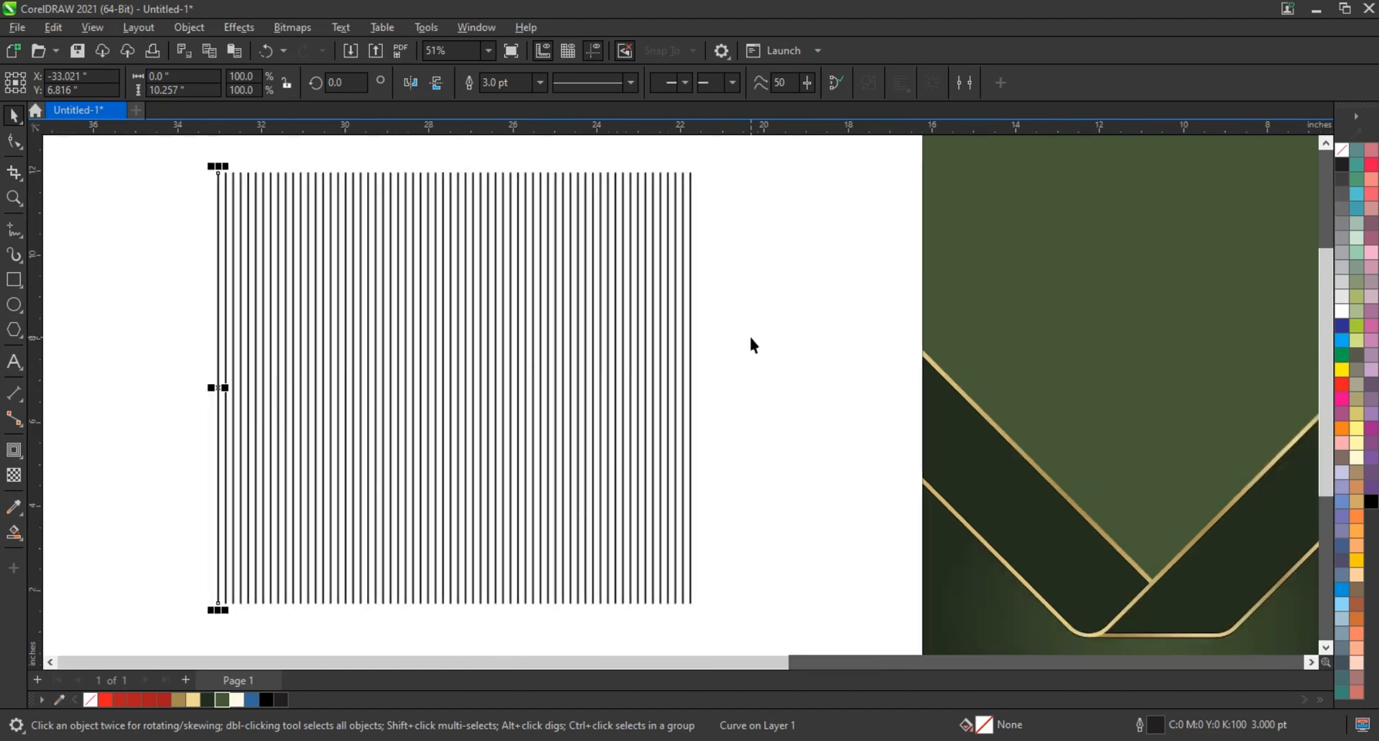
Place a copy of the line row rotated 270° over the original and stretch the horizontal lines to about 12.08 inches wide
{"action": "left_click_drag", "start_coordinate": [306, 166], "coordinate": [783, 607]}
{"action": "left_click", "coordinate": [705, 287]}
{"action": "left_click_drag", "start_coordinate": [713, 204], "coordinate": [649, 512]}
{"action": "right_click", "coordinate": [648, 509]}
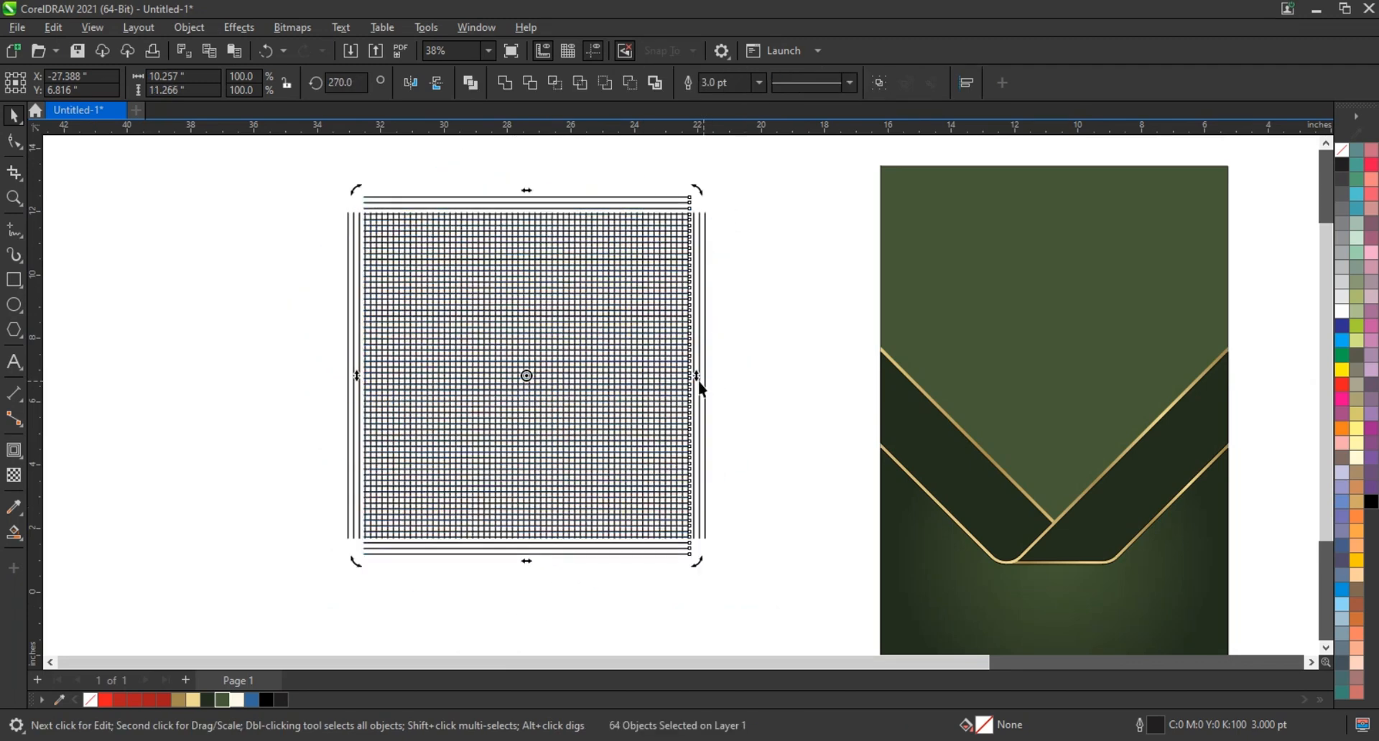
{"action": "left_click", "coordinate": [657, 207]}
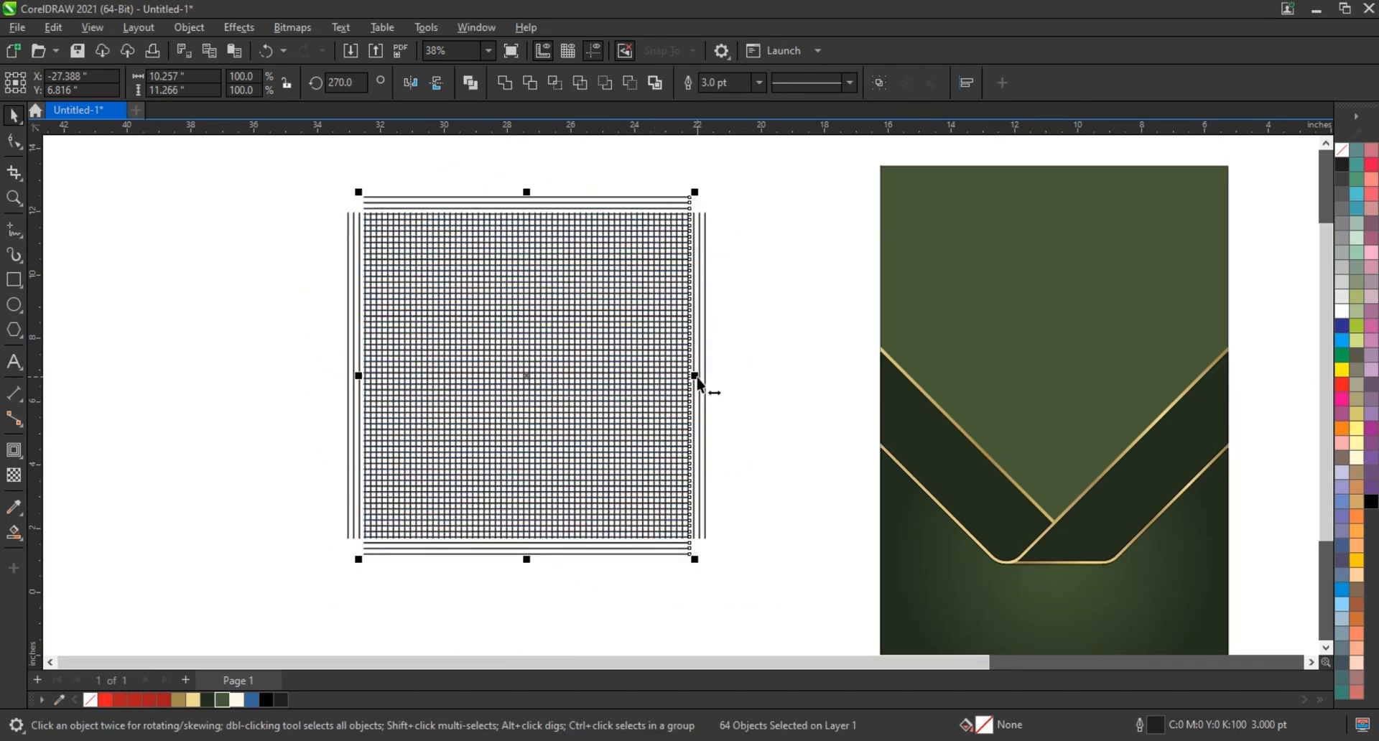
{"action": "left_click_drag", "start_coordinate": [695, 376], "coordinate": [724, 380]}
Combine all the grid lines into one curve and enlarge it to about 126.5% over the certificate's upper part and ribbon
{"action": "left_click_drag", "start_coordinate": [765, 178], "coordinate": [299, 589]}
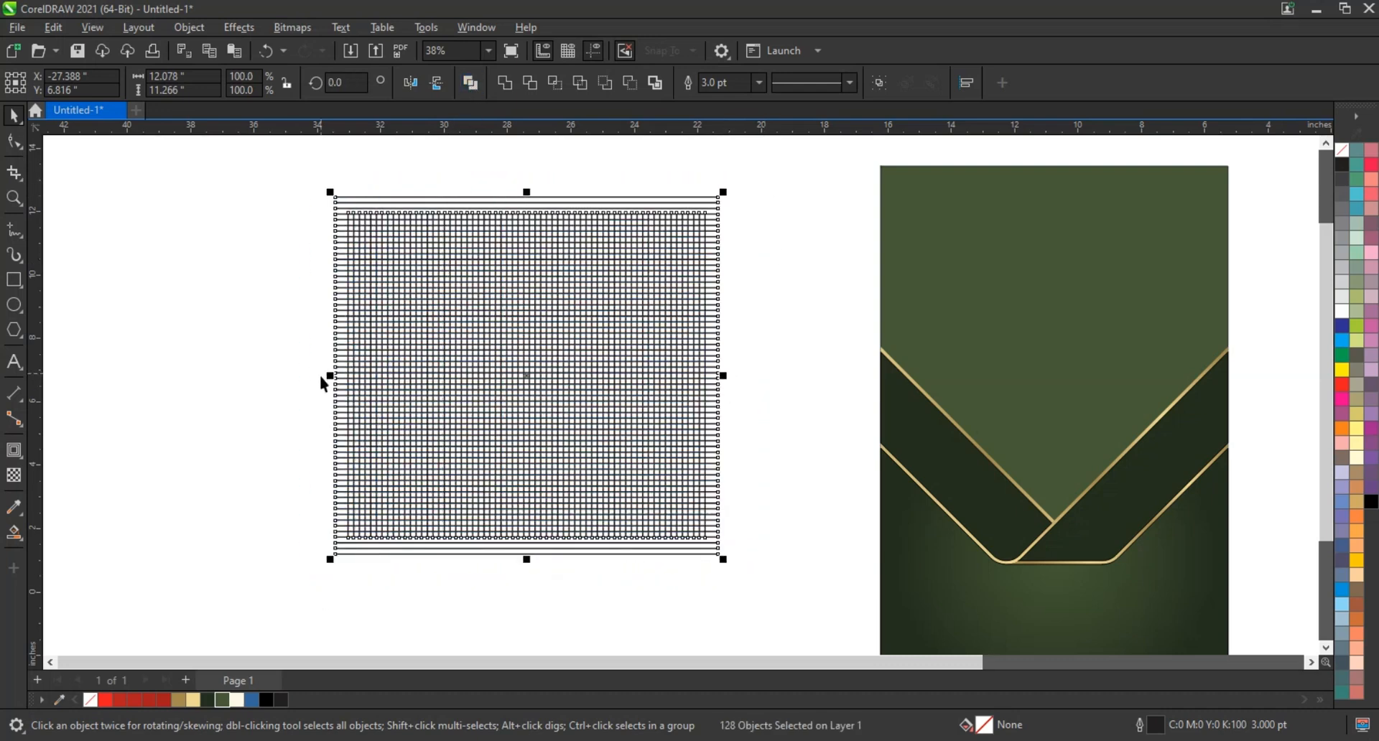
{"action": "scroll", "coordinate": [321, 383], "scroll_direction": "down", "scroll_amount": 2}
{"action": "key", "text": "ctrl+l"}
{"action": "left_click_drag", "start_coordinate": [525, 284], "coordinate": [557, 271]}
{"action": "left_click_drag", "start_coordinate": [645, 367], "coordinate": [695, 359]}
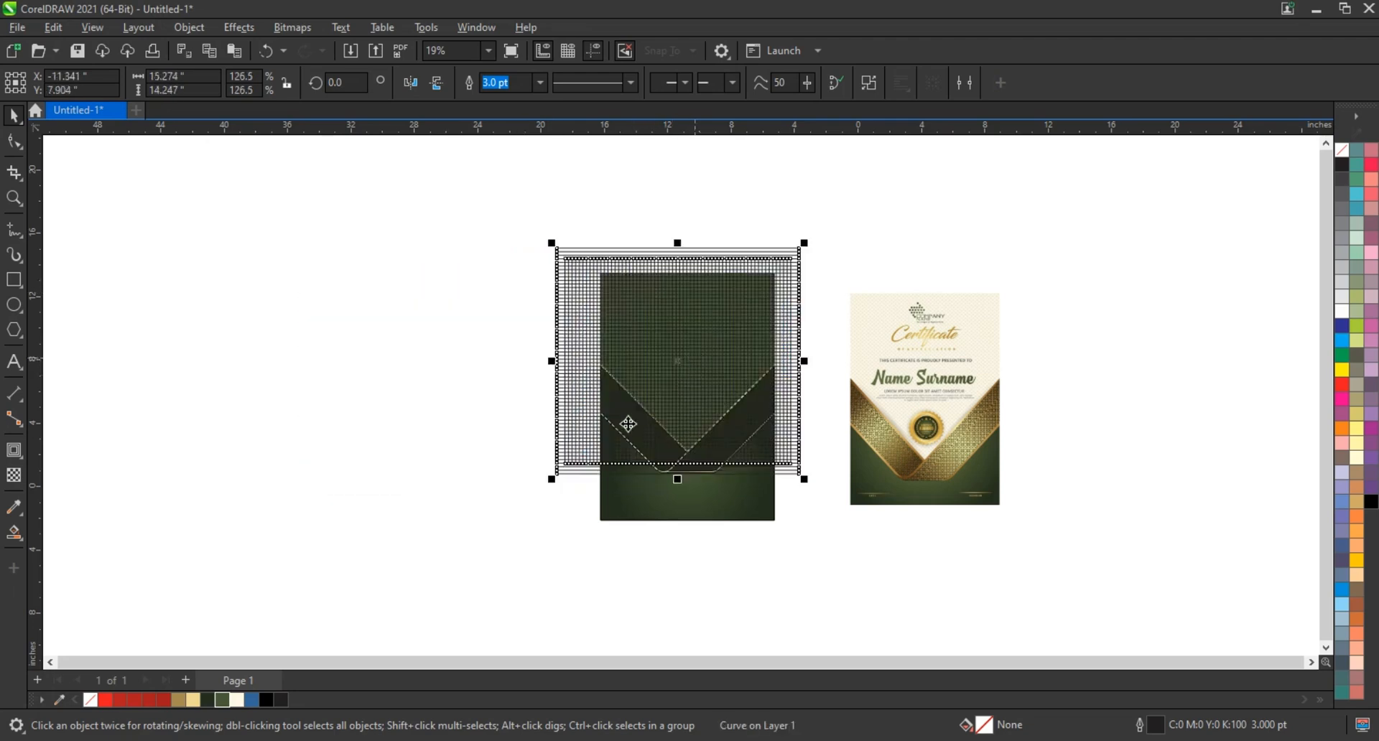
Rotate the combined line grid 45° over the certificate and set its outline colour to light gold #EDD992
{"action": "scroll", "coordinate": [711, 403], "scroll_direction": "up", "scroll_amount": 2}
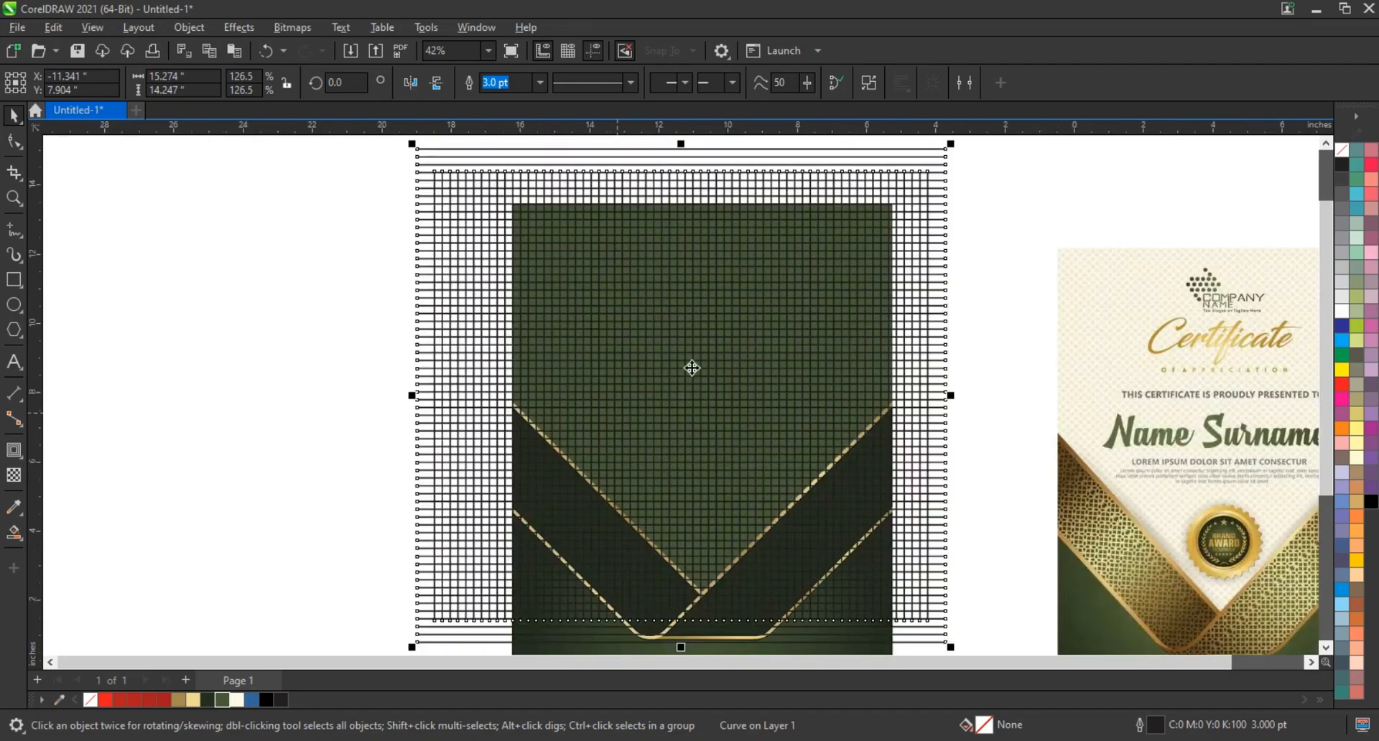
{"action": "left_click", "coordinate": [692, 368]}
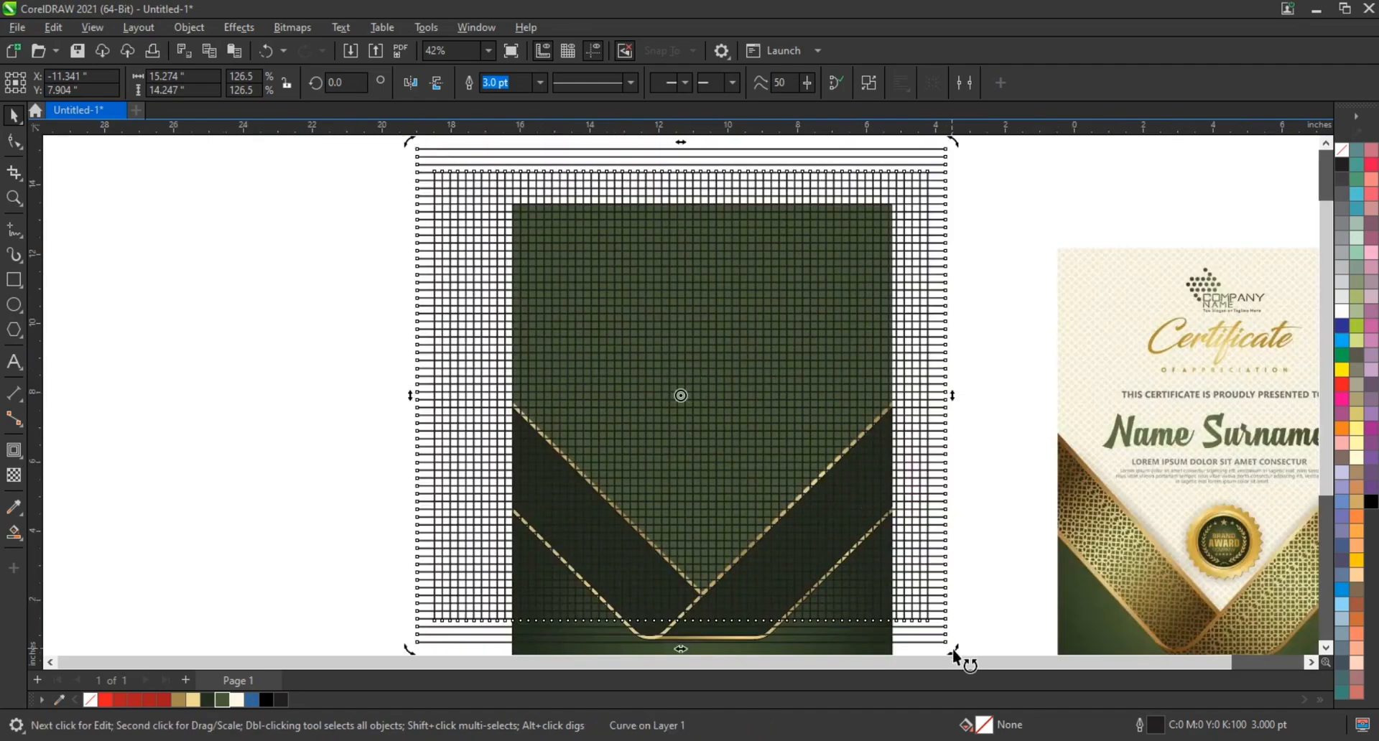
{"action": "left_click_drag", "start_coordinate": [952, 648], "coordinate": [960, 396]}
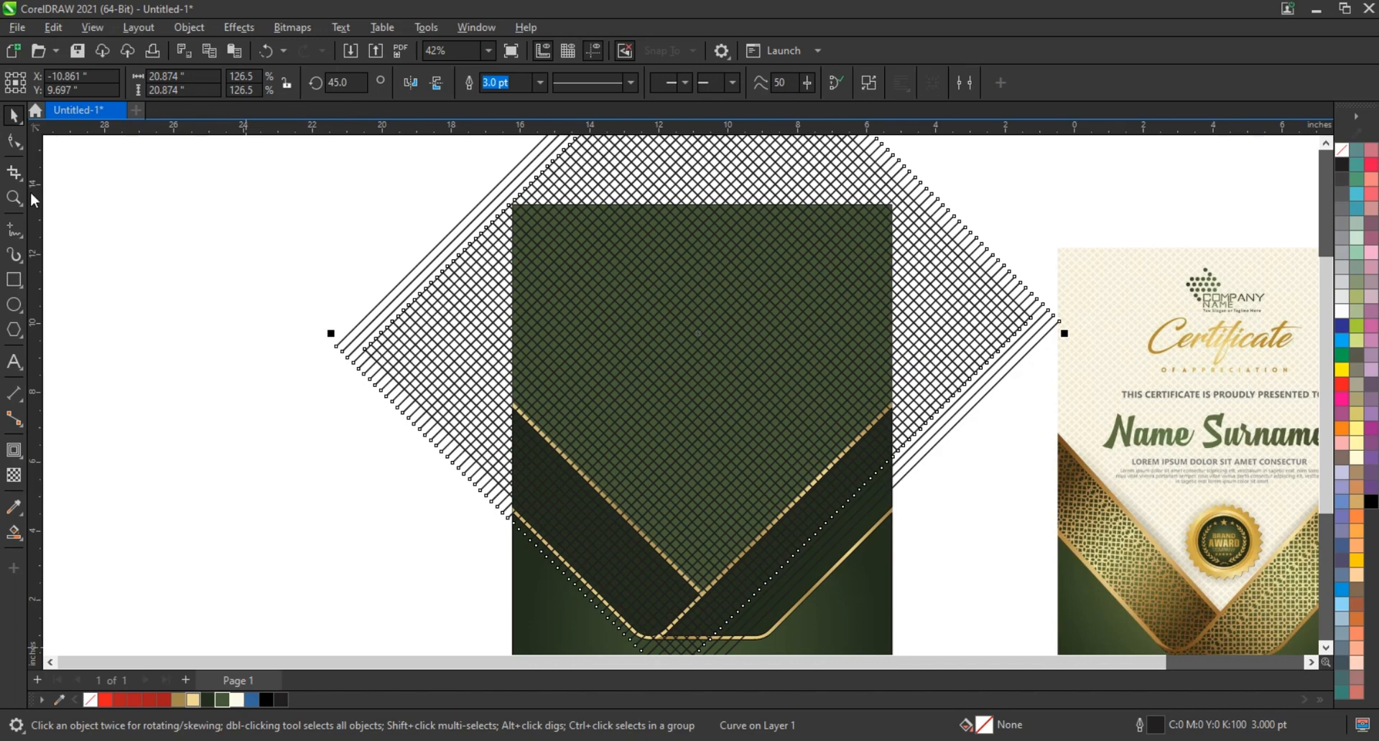
{"action": "right_click", "coordinate": [182, 700]}
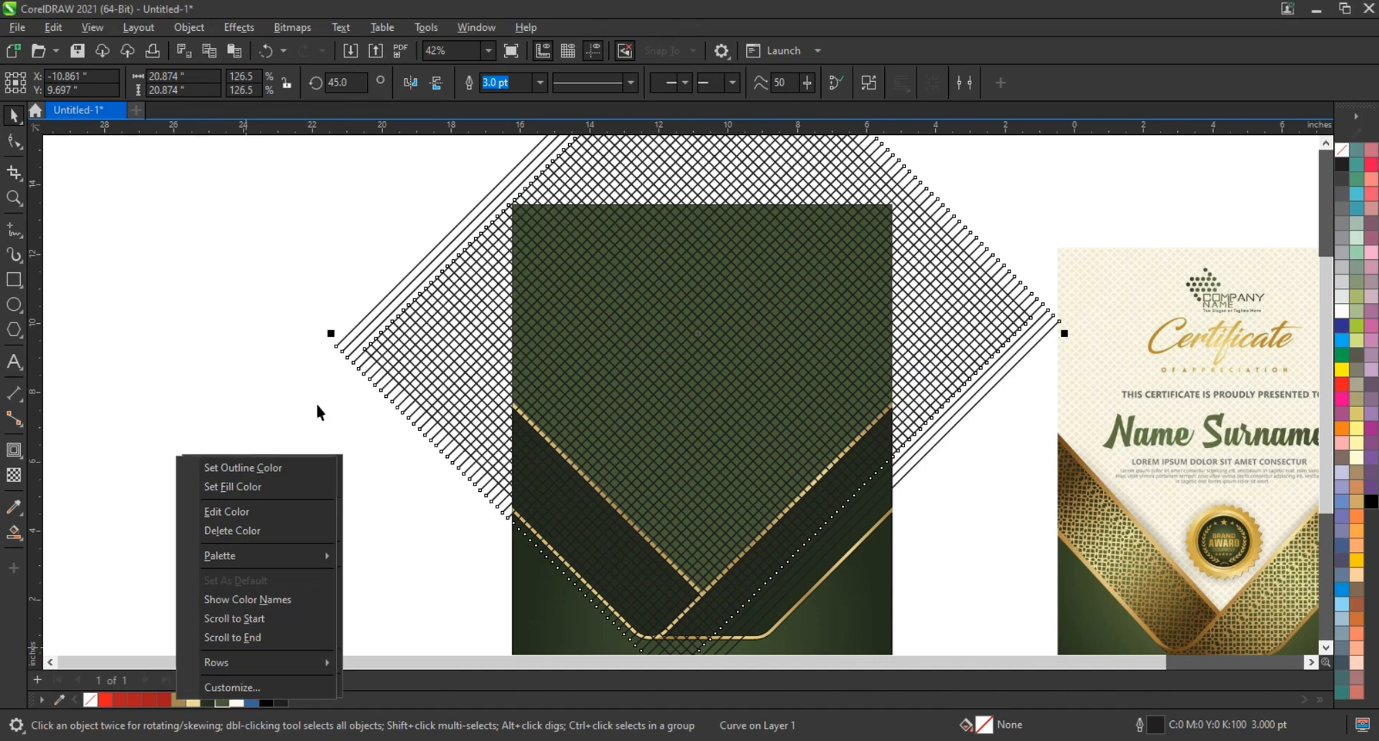
{"action": "left_click", "coordinate": [317, 405]}
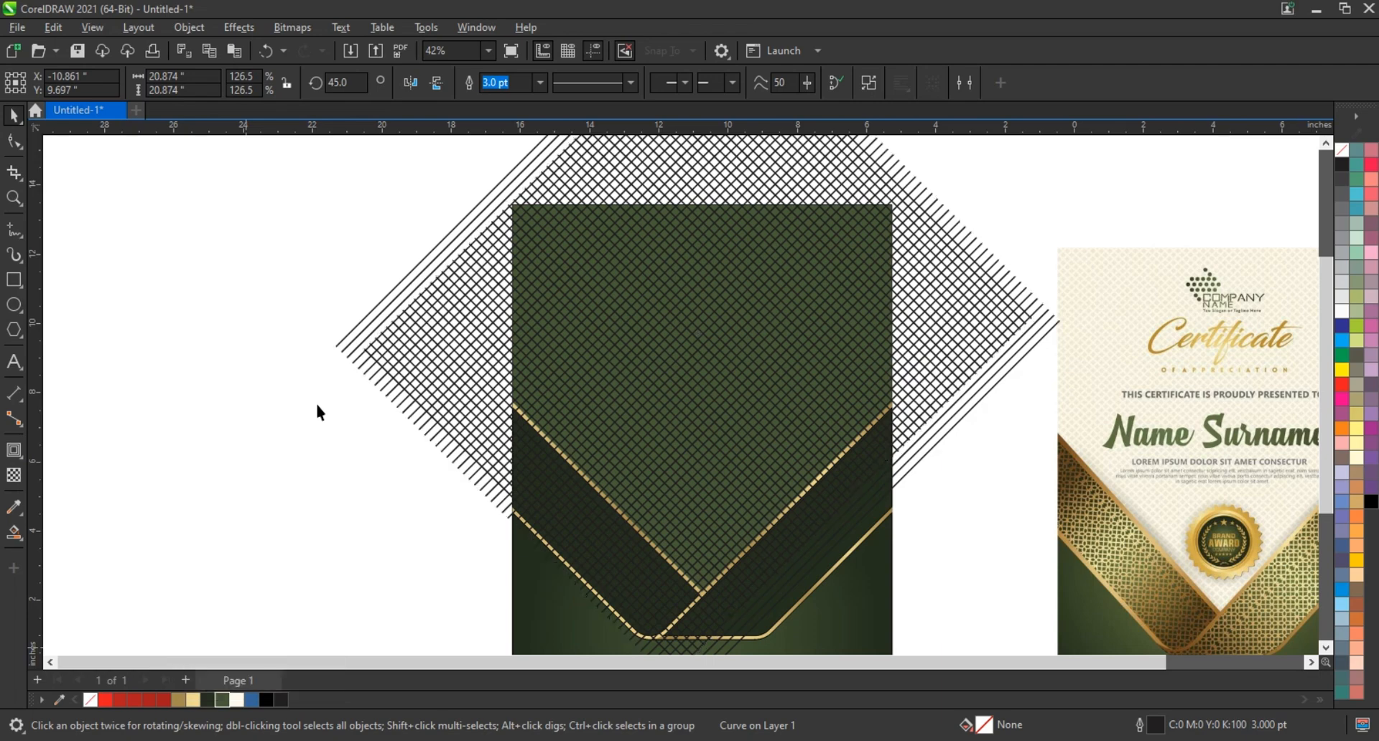
{"action": "right_click", "coordinate": [199, 704]}
{"action": "left_click", "coordinate": [230, 466]}
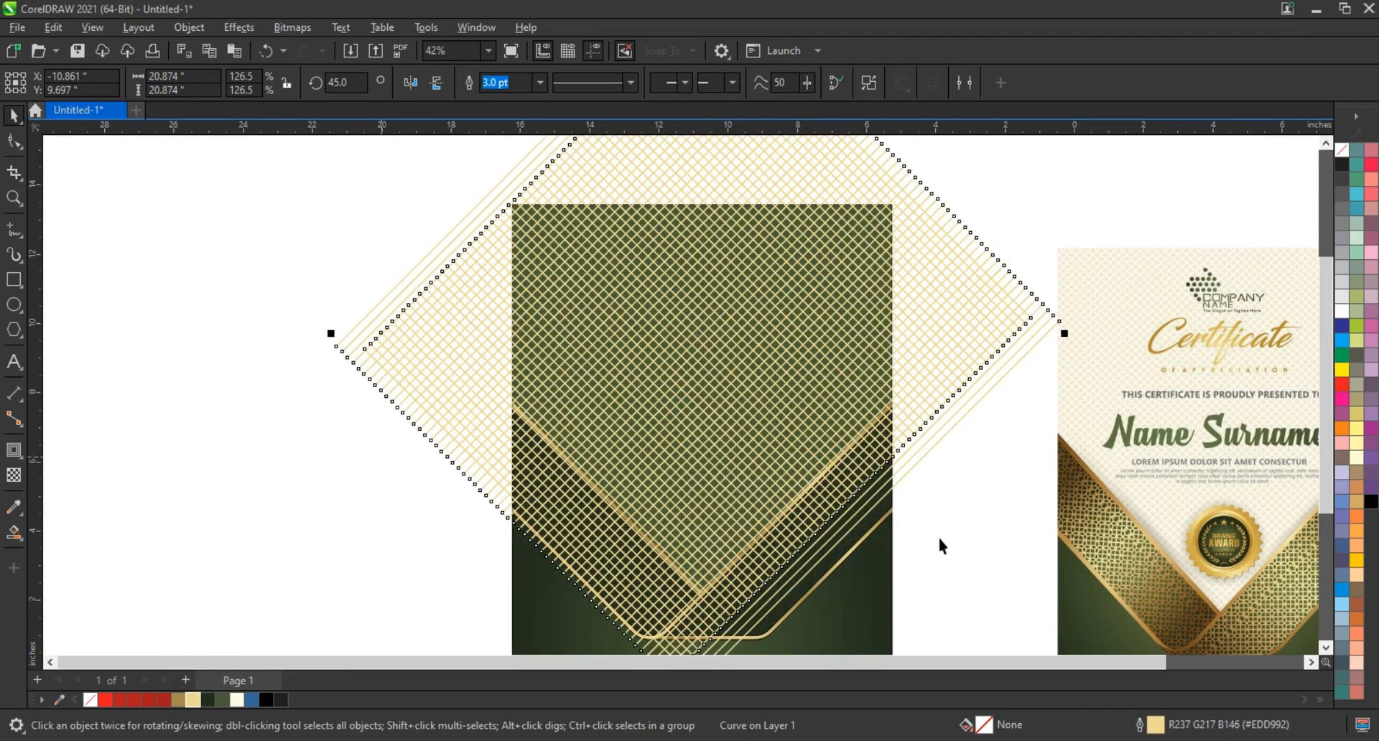
Narrow the rotated grid to about 19.69 inches wide and PowerClip it inside the certificate's upper background rectangle
{"action": "mouse_move", "coordinate": [1066, 336]}
{"action": "left_mouse_down"}
{"action": "mouse_move", "coordinate": [1036, 347]}
{"action": "mouse_move", "coordinate": [1047, 354]}
{"action": "left_mouse_up"}
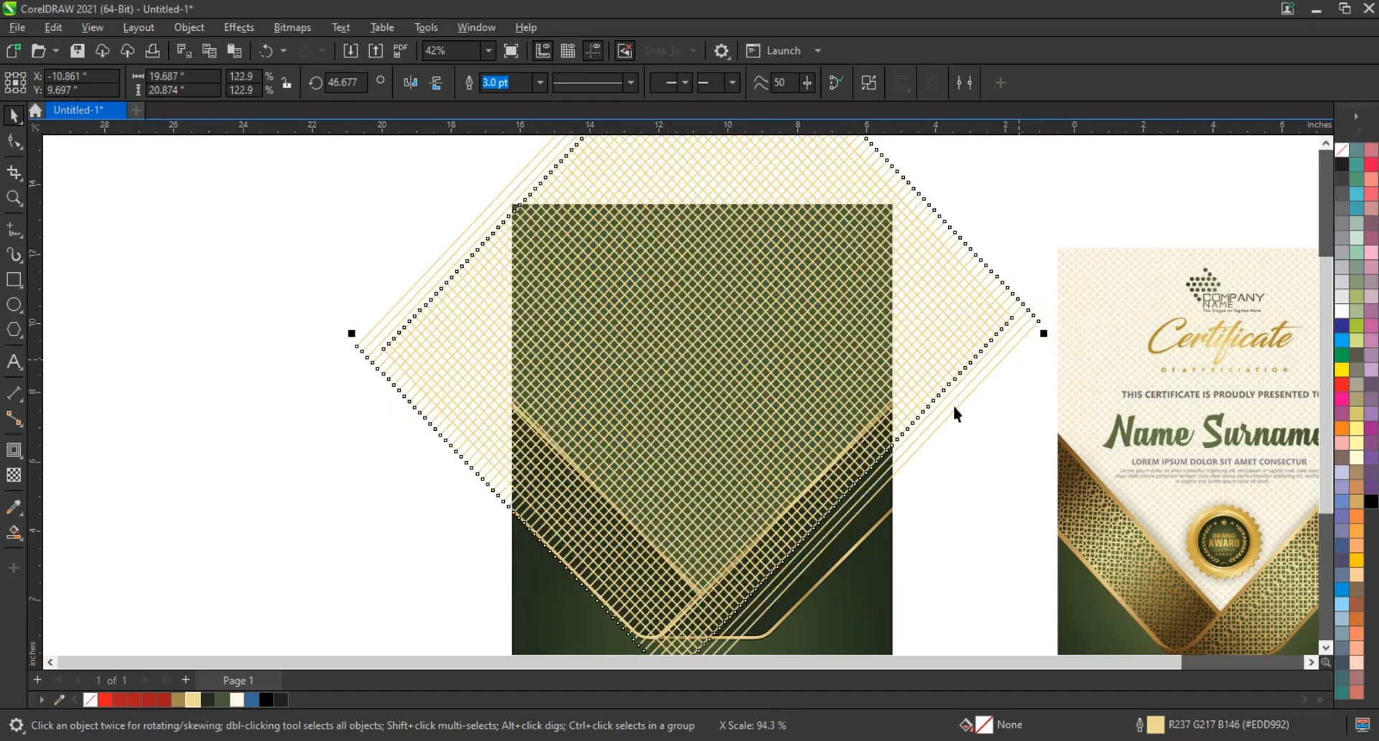
{"action": "key", "text": "ctrl+Page_Down"}
{"action": "left_click", "coordinate": [819, 301]}
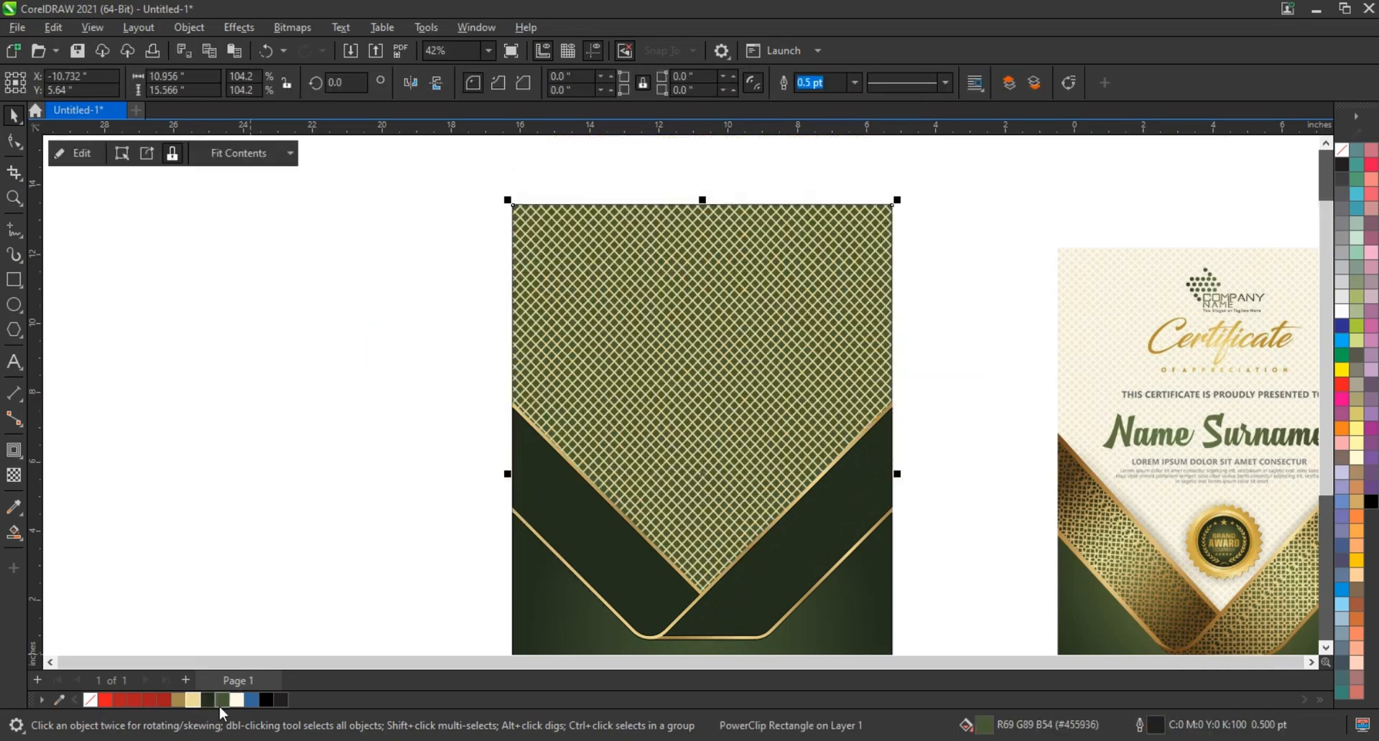
Fill the PowerClip rectangle behind the gold grid with white
{"action": "left_click", "coordinate": [1341, 311]}
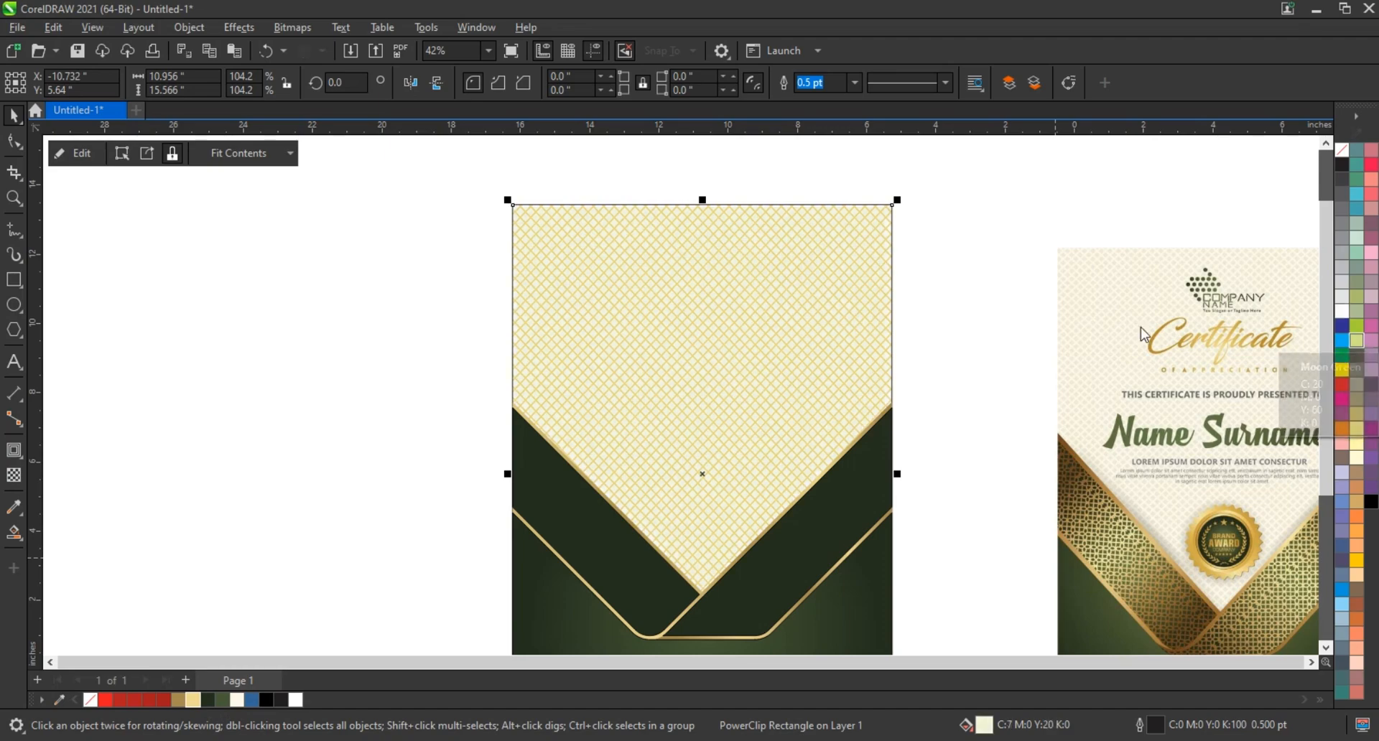
{"action": "left_click", "coordinate": [339, 308]}
{"action": "scroll", "coordinate": [343, 307], "scroll_direction": "down", "scroll_amount": 2}
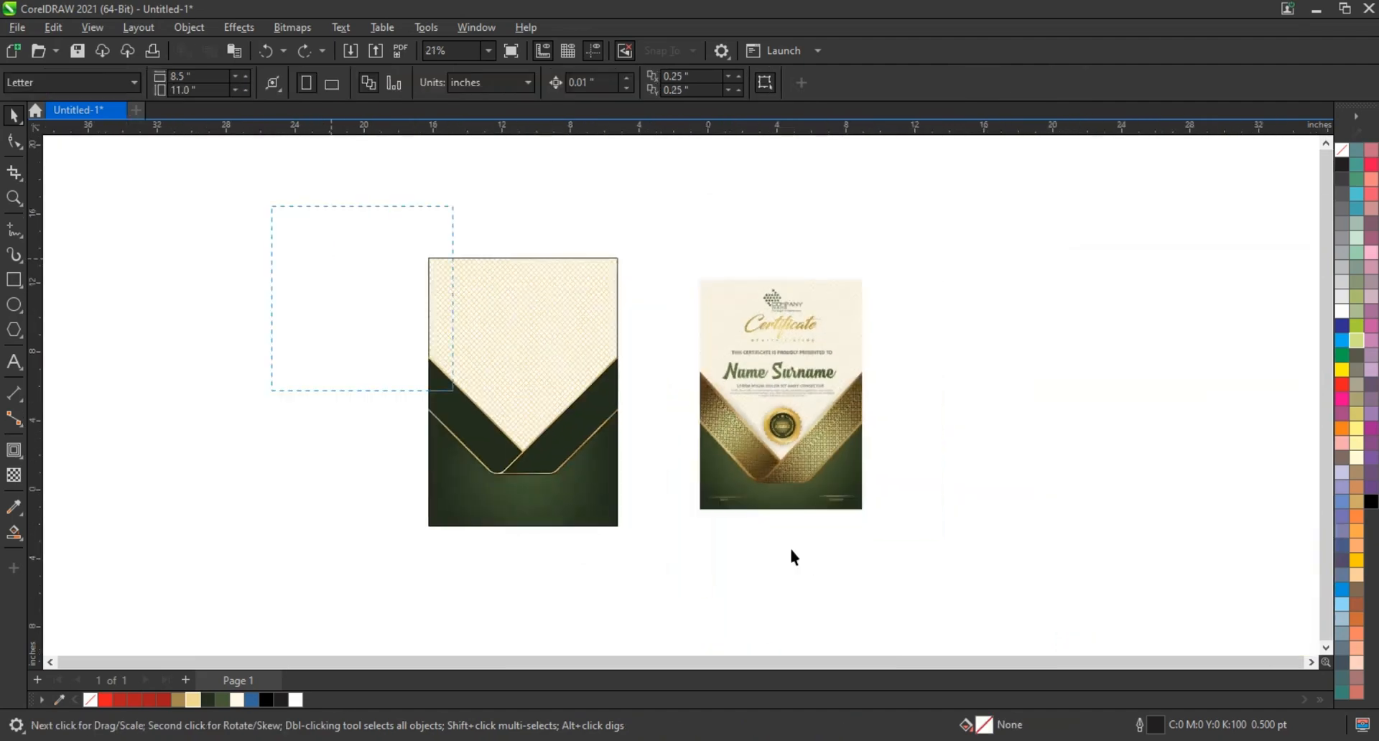
{"action": "left_click_drag", "start_coordinate": [791, 551], "coordinate": [972, 582]}
{"action": "key", "text": "shift+F2"}
{"action": "left_click", "coordinate": [757, 549]}
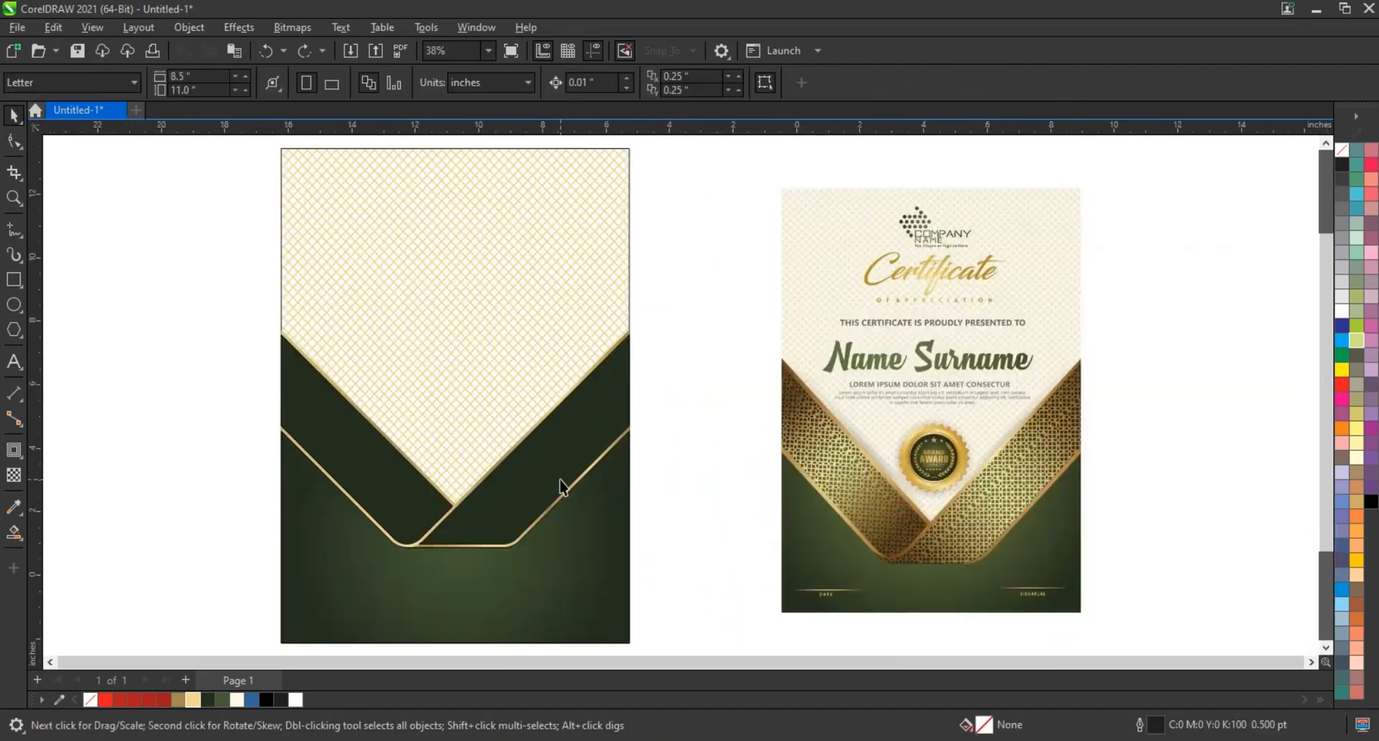
Draw a six-sided polygon about 1.30 by 1.12 inches in the empty area left of the certificate
{"action": "double_click", "coordinate": [14, 197]}
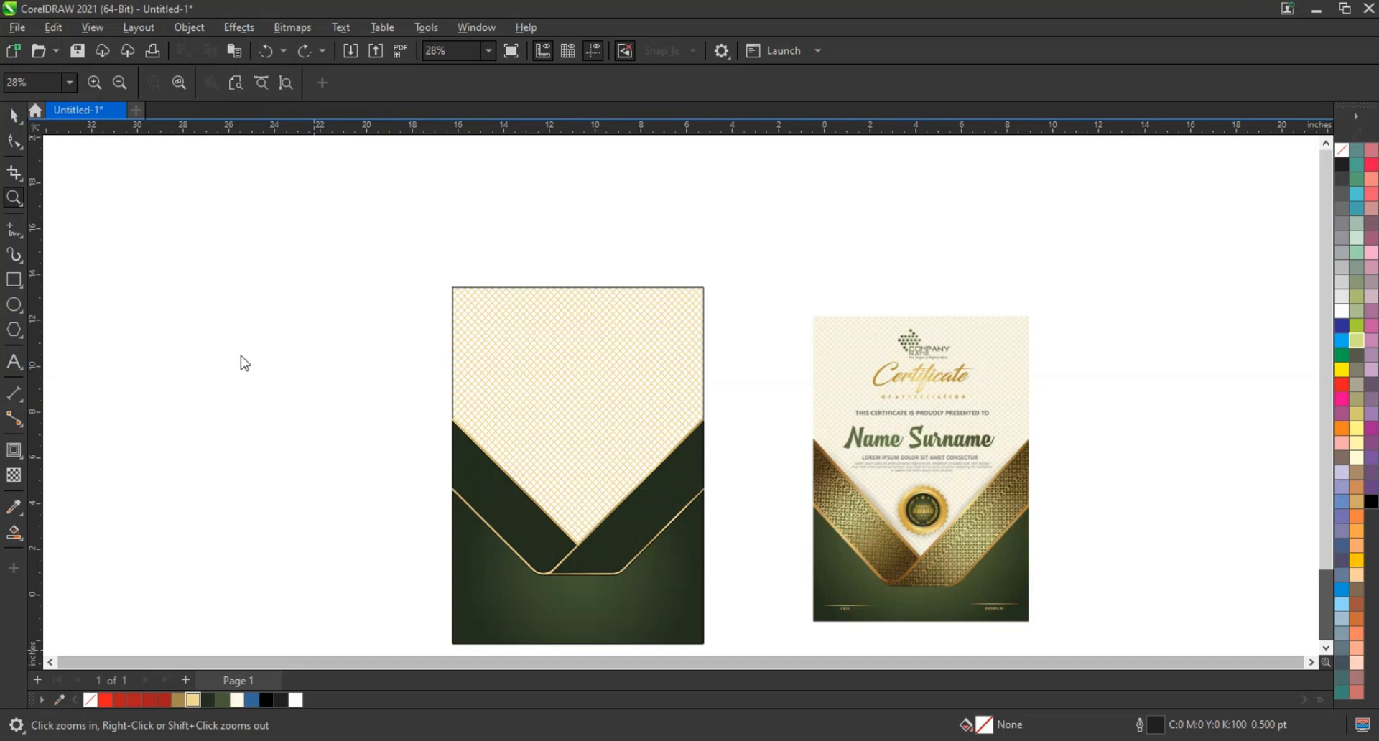
{"action": "left_click_drag", "start_coordinate": [222, 345], "coordinate": [388, 479]}
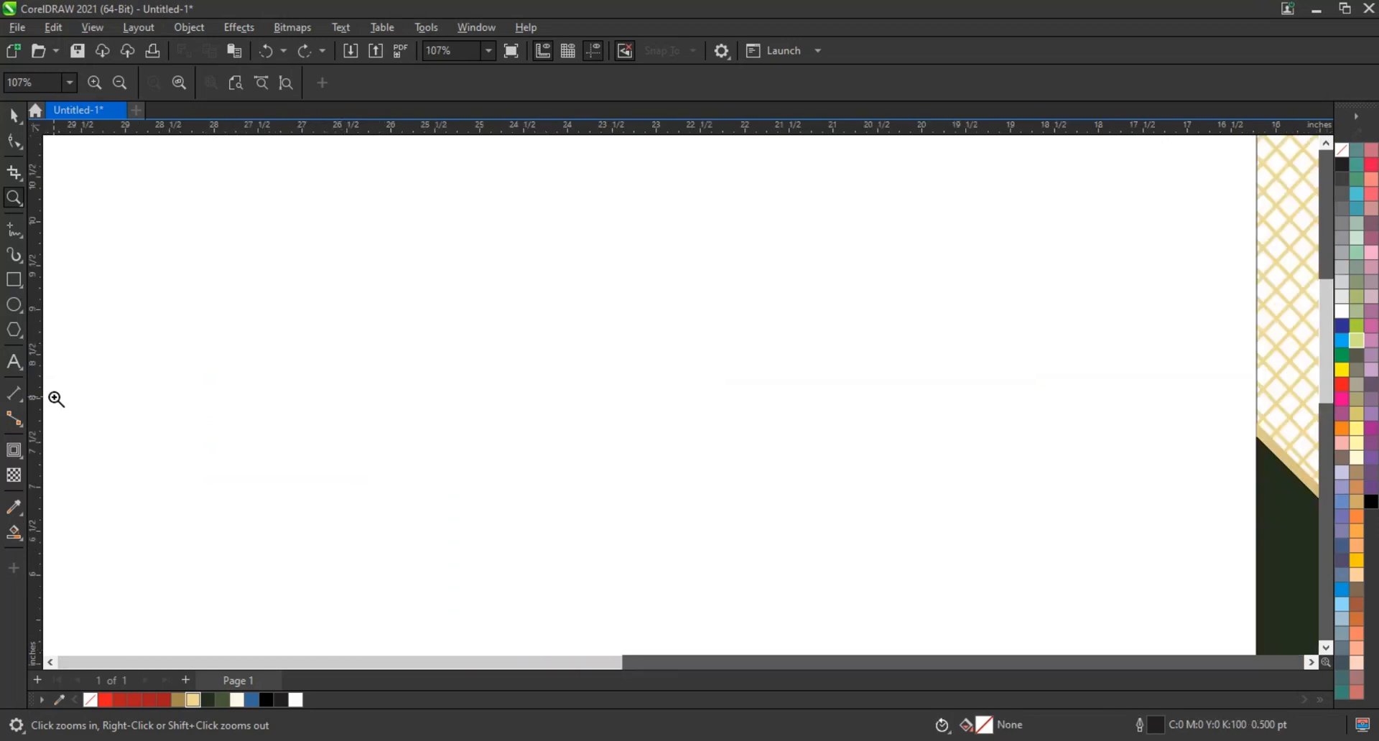
{"action": "left_click", "coordinate": [19, 332]}
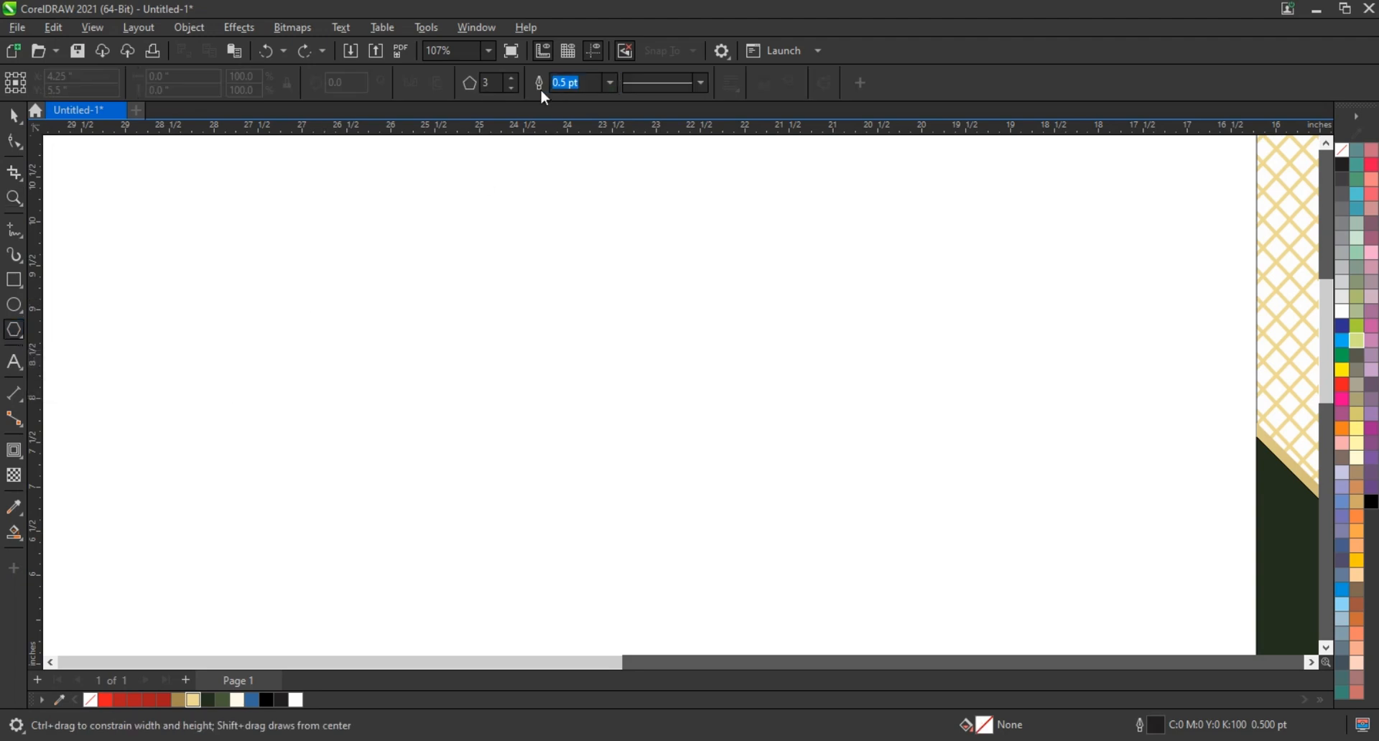
{"action": "left_click", "coordinate": [515, 79]}
{"action": "left_click_drag", "start_coordinate": [491, 280], "coordinate": [529, 332]}
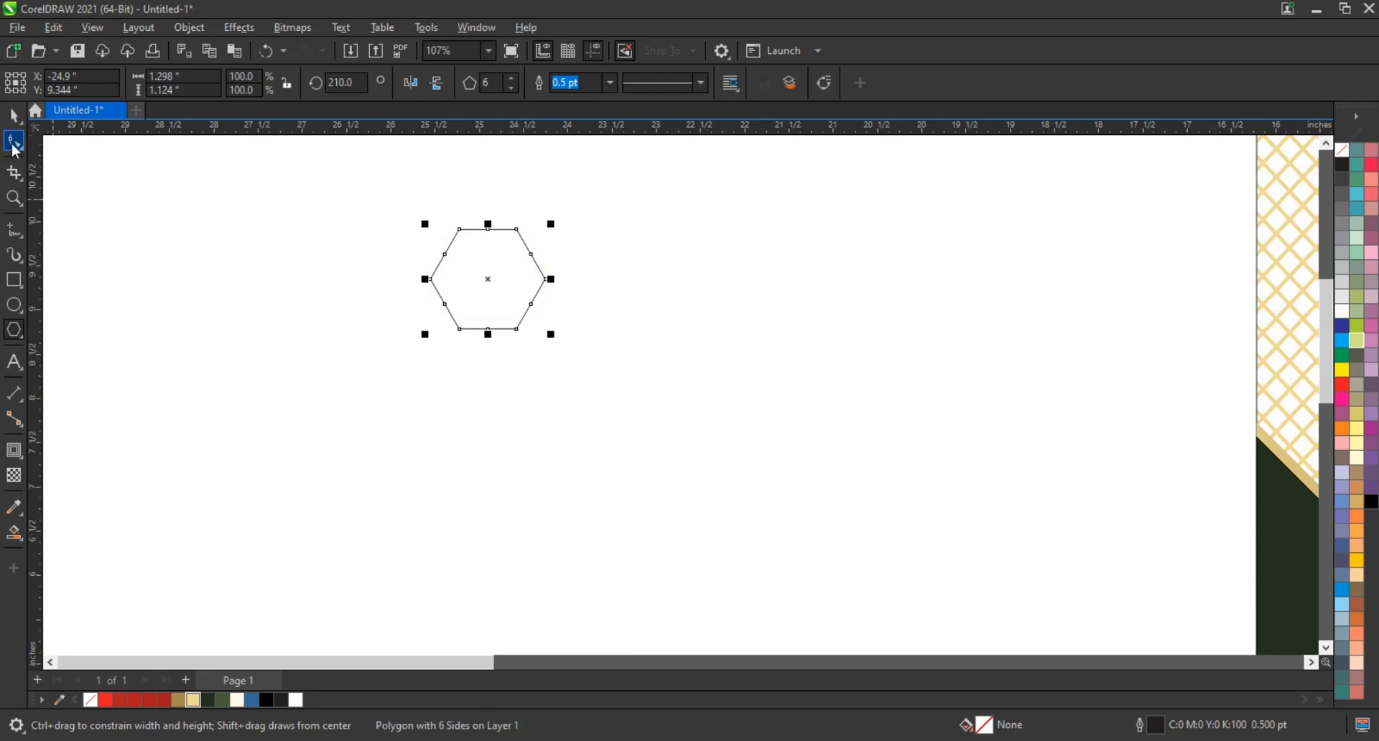
Stretch the hexagon sideways to about 2.66 inches wide by moving its end nodes, and set its outline width to 3 pt
{"action": "left_click", "coordinate": [14, 142]}
{"action": "left_click_drag", "start_coordinate": [485, 213], "coordinate": [641, 329]}
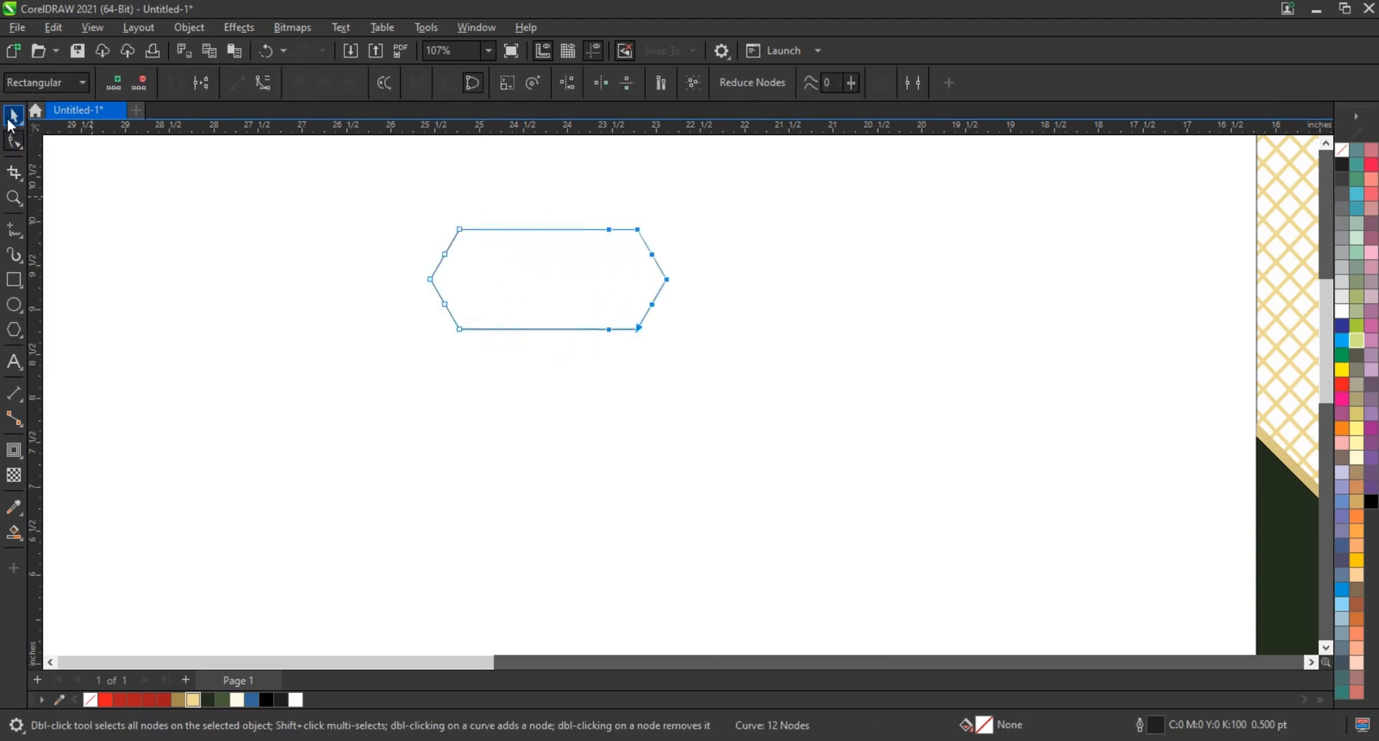
{"action": "left_click", "coordinate": [14, 114]}
{"action": "left_click", "coordinate": [540, 82]}
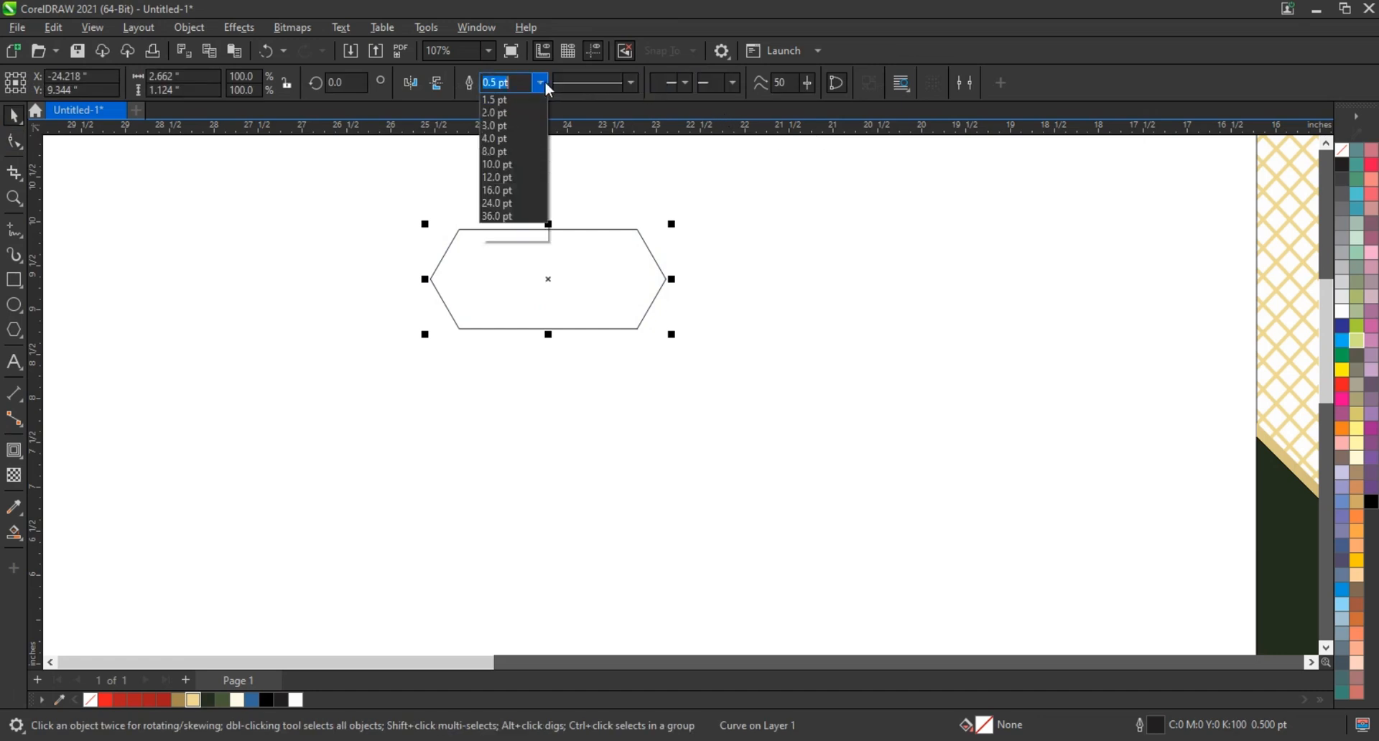
{"action": "left_click", "coordinate": [511, 195]}
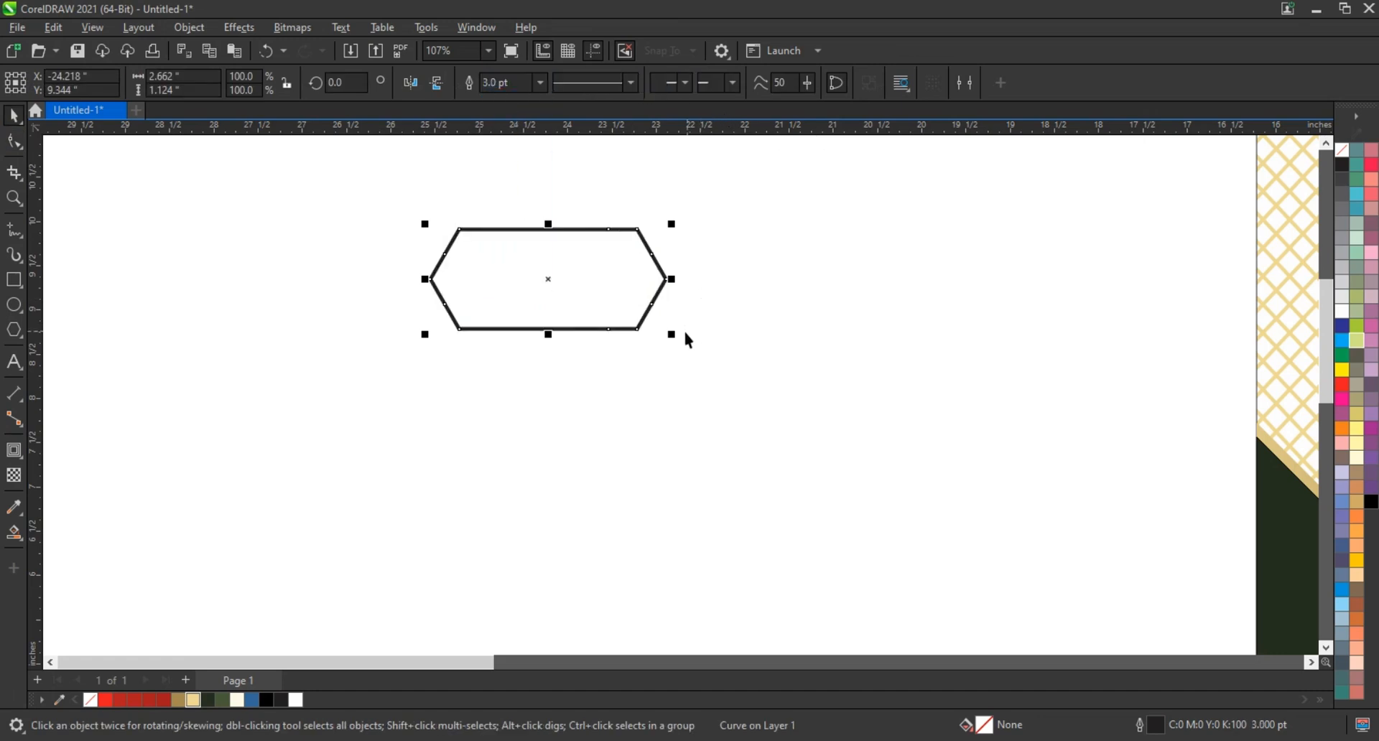
Mirror a copy of the elongated hexagon tip to tip, and add a copy of the pair rotated 90° to form a cross
{"action": "left_click_drag", "start_coordinate": [424, 287], "coordinate": [738, 283]}
{"action": "left_click_drag", "start_coordinate": [1006, 184], "coordinate": [283, 366]}
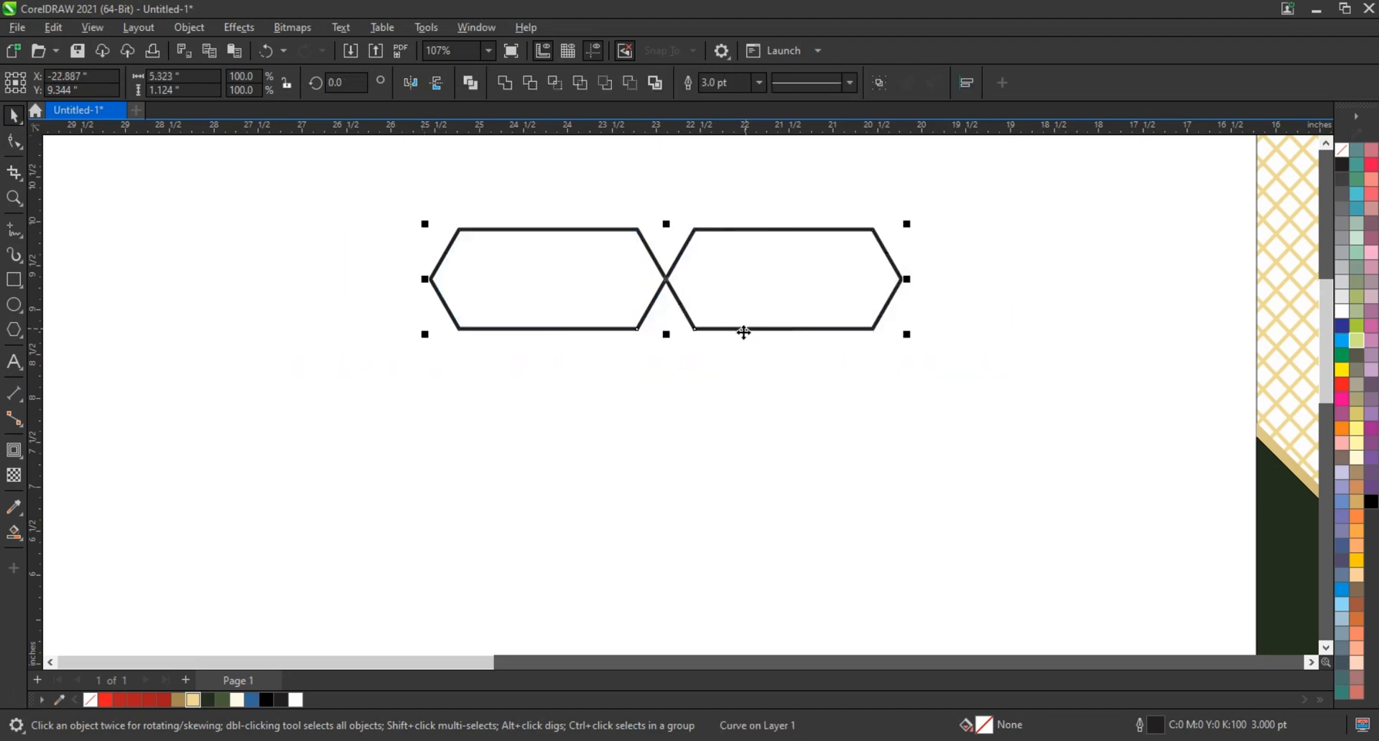
{"action": "left_click", "coordinate": [744, 330]}
{"action": "left_click_drag", "start_coordinate": [917, 338], "coordinate": [646, 501]}
{"action": "left_click", "coordinate": [492, 394]}
Select the four-armed cross and add a copy rotated 45° to make an eight-petal flower
{"action": "scroll", "coordinate": [543, 445], "scroll_direction": "down", "scroll_amount": 2}
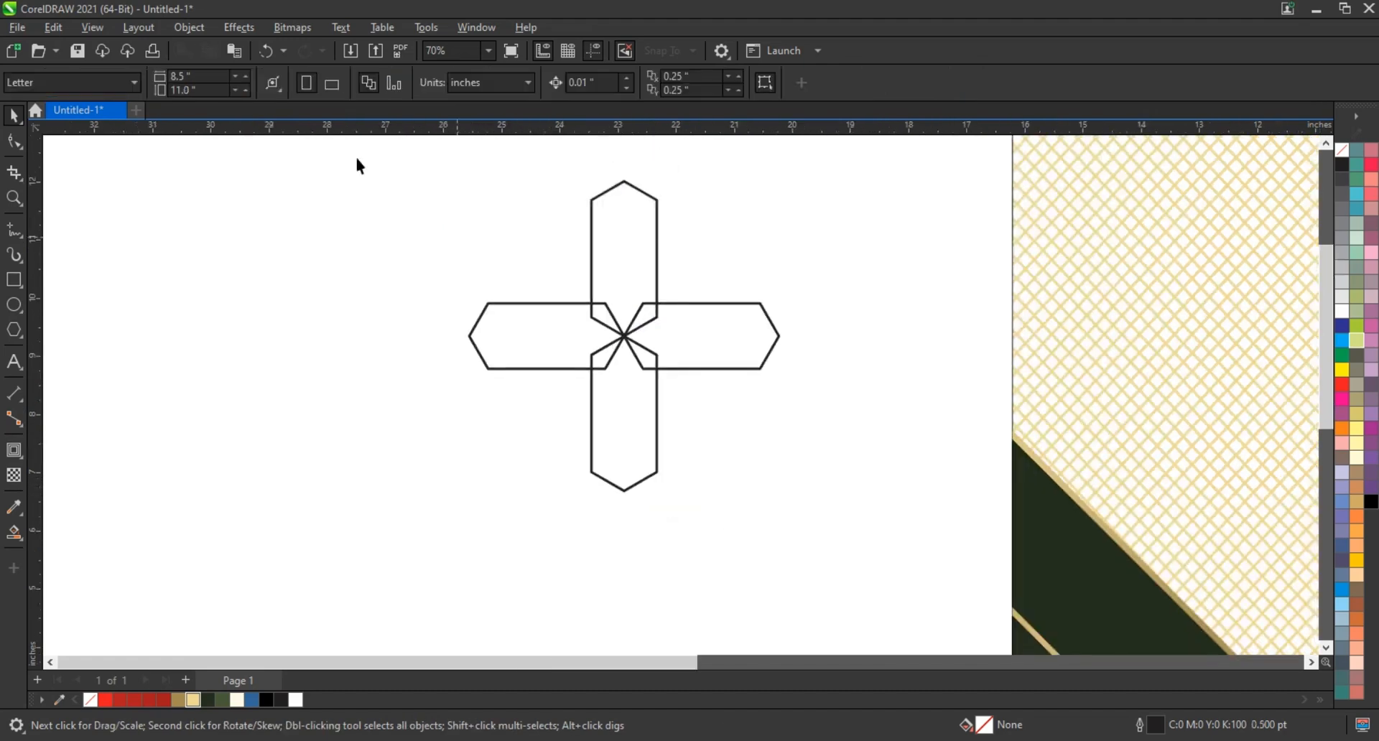
{"action": "key", "text": "ctrl+a"}
{"action": "left_click", "coordinate": [657, 400]}
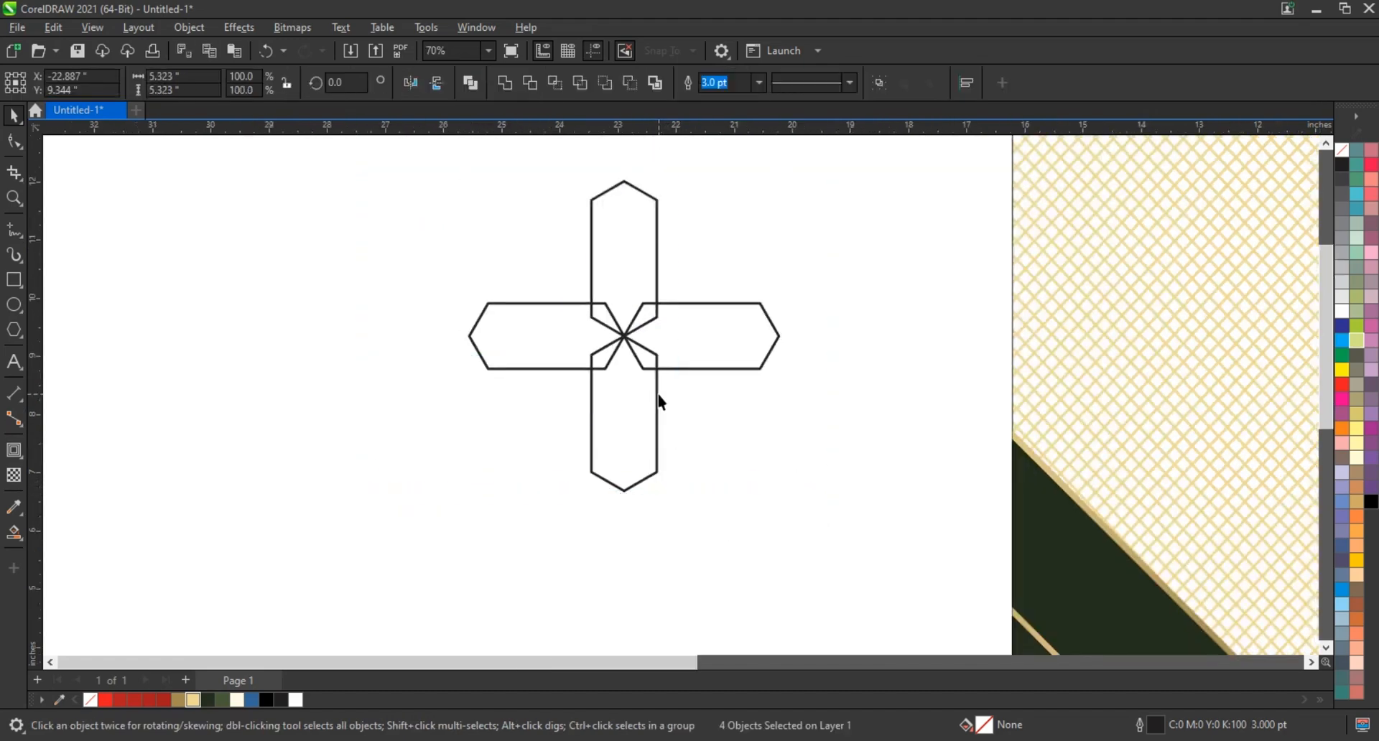
{"action": "left_click_drag", "start_coordinate": [788, 504], "coordinate": [807, 348]}
{"action": "left_click", "coordinate": [842, 359]}
Combine the eight petals into one curve and place a copy of the flower directly to its left, touching tip to tip
{"action": "left_click_drag", "start_coordinate": [819, 175], "coordinate": [434, 532]}
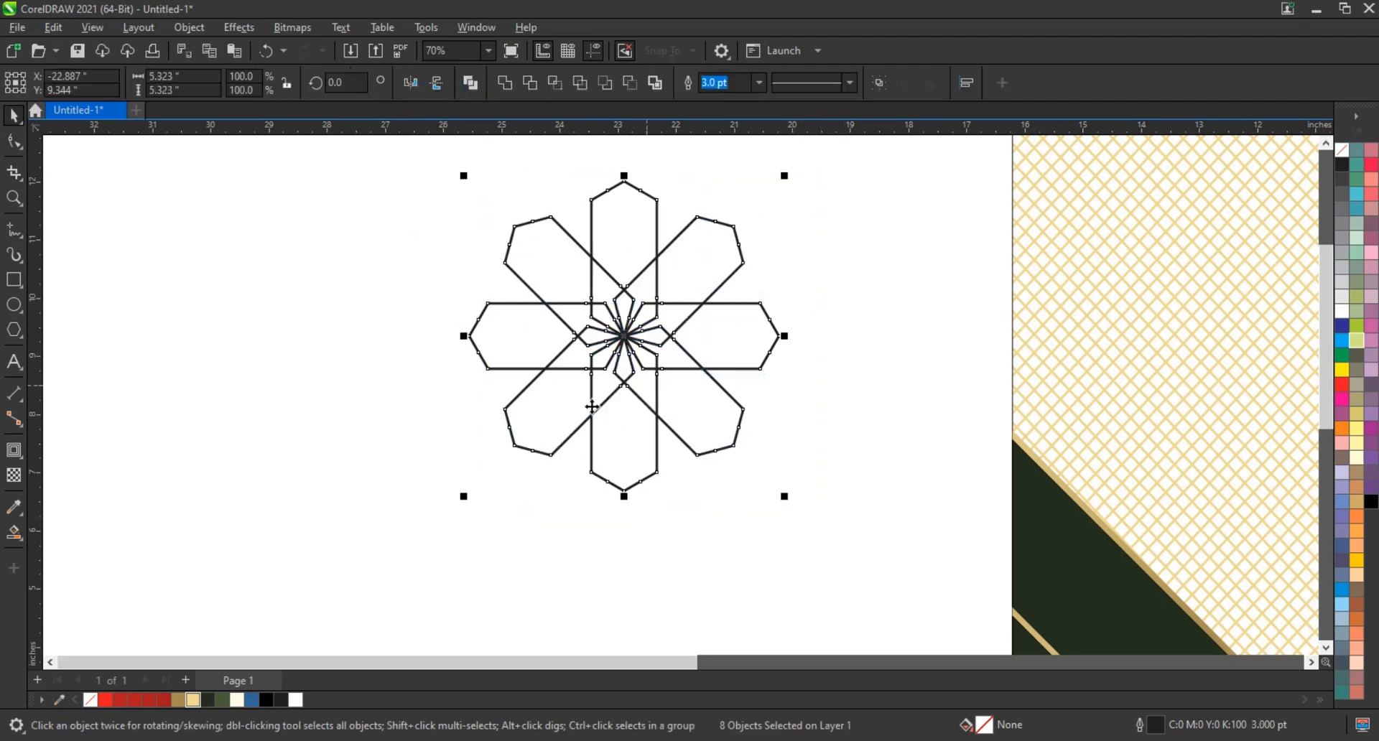
{"action": "scroll", "coordinate": [657, 375], "scroll_direction": "down", "scroll_amount": 2}
{"action": "key", "text": "ctrl+l"}
{"action": "left_click_drag", "start_coordinate": [682, 372], "coordinate": [488, 381]}
{"action": "scroll", "coordinate": [545, 429], "scroll_direction": "down", "scroll_amount": 2}
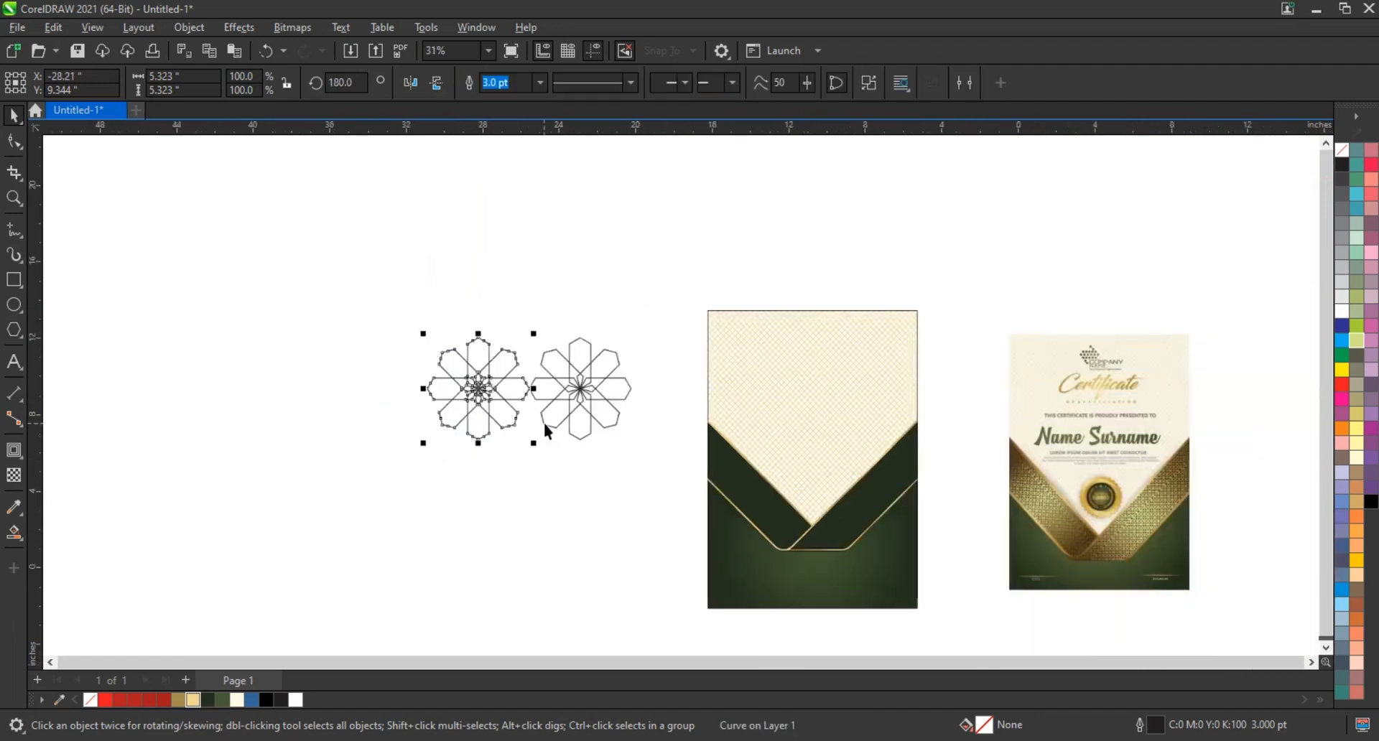
Repeat the flower duplication leftward to build a row of 19 flowers
{"action": "key", "text": "ctrl+r"}
{"action": "key", "text": "ctrl+r"}
{"action": "key", "text": "ctrl+r"}
{"action": "key", "text": "ctrl+r"}
{"action": "scroll", "coordinate": [544, 437], "scroll_direction": "down", "scroll_amount": 2}
{"action": "key", "text": "ctrl+r"}
{"action": "key", "text": "ctrl+r"}
{"action": "key", "text": "ctrl+r"}
{"action": "key", "text": "ctrl+r"}
{"action": "key", "text": "ctrl+r"}
{"action": "key", "text": "ctrl+r"}
{"action": "key", "text": "ctrl+r"}
{"action": "key", "text": "ctrl+r"}
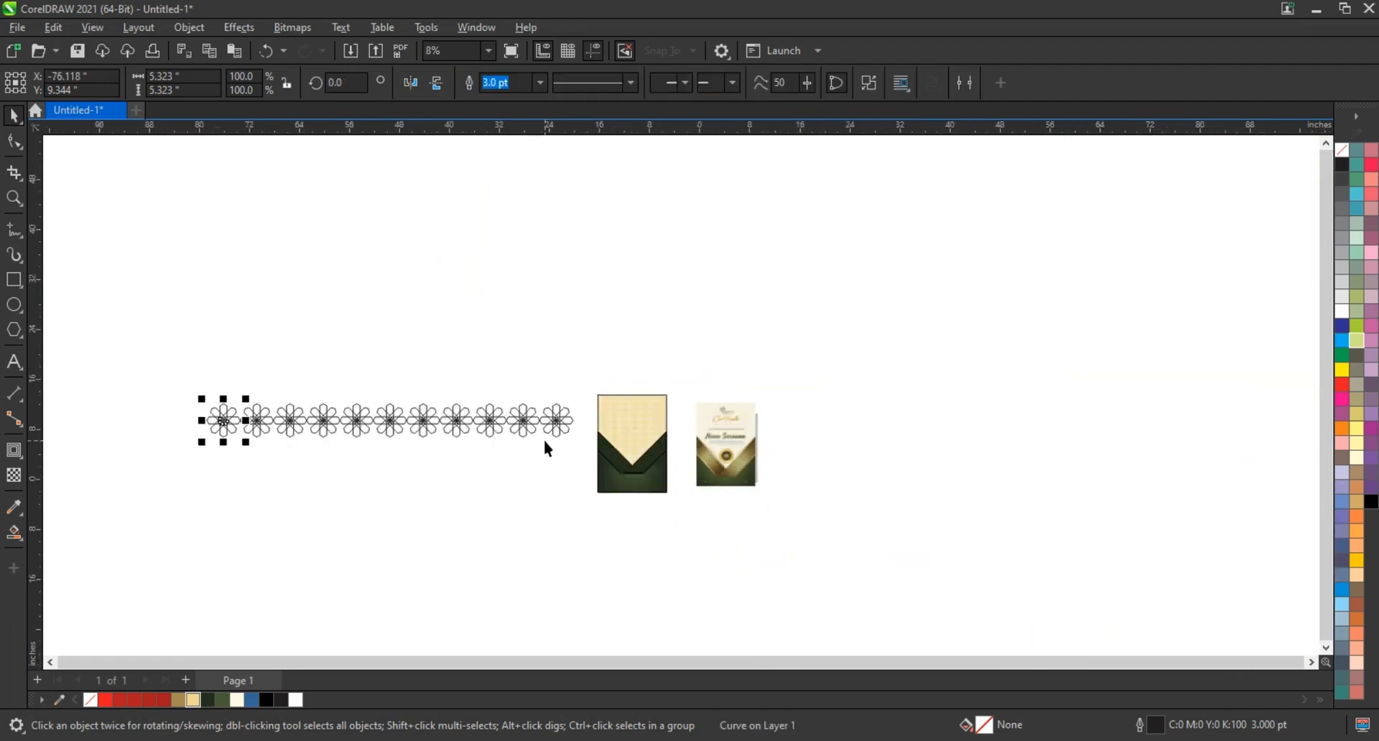
{"action": "key", "text": "ctrl+r"}
{"action": "key", "text": "ctrl+r"}
{"action": "key", "text": "ctrl+r"}
{"action": "key", "text": "ctrl+r"}
{"action": "key", "text": "ctrl+r"}
Combine the flower row into one curve and scale it down to about 43.6%, about 44.1 inches wide
{"action": "left_click_drag", "start_coordinate": [136, 388], "coordinate": [571, 468]}
{"action": "key", "text": "shift+F2"}
{"action": "left_click", "coordinate": [476, 90]}
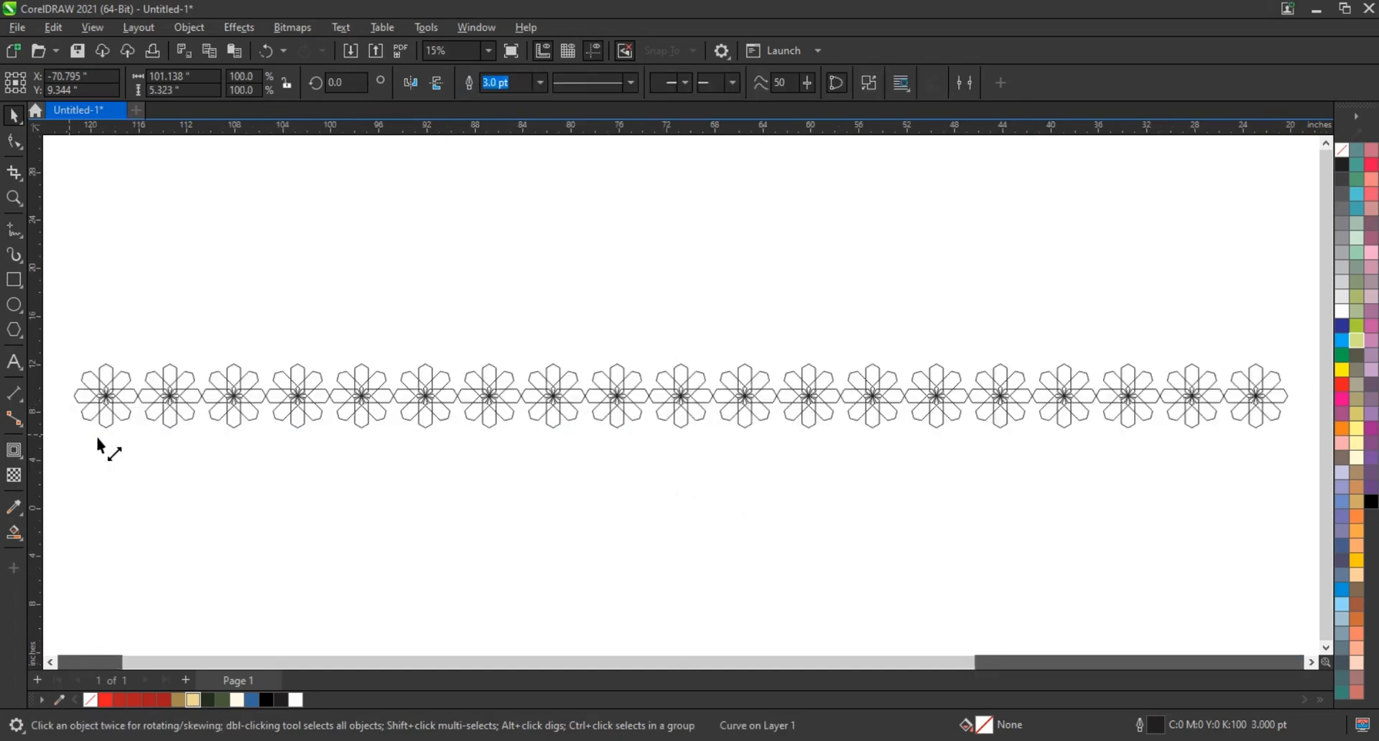
{"action": "left_click_drag", "start_coordinate": [69, 434], "coordinate": [756, 445]}
{"action": "key", "text": "shift+F2"}
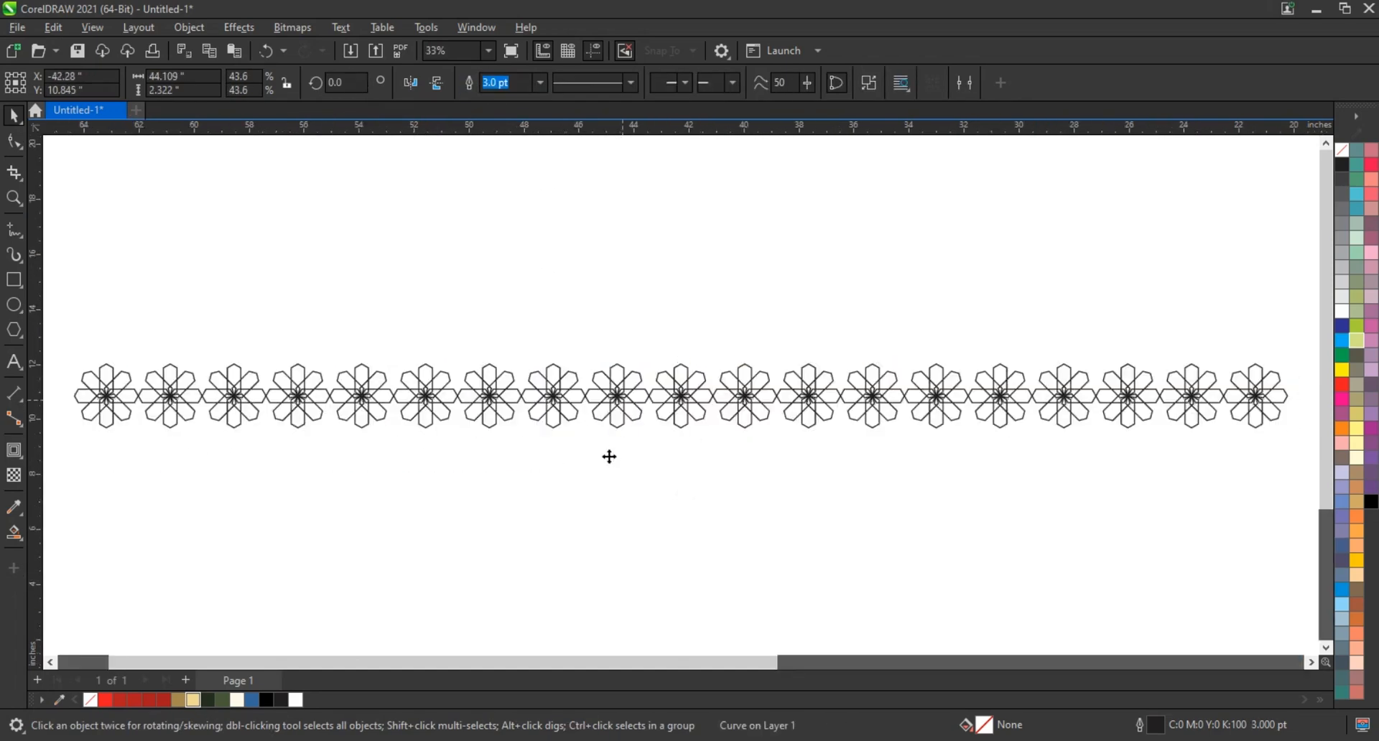
Copy the flower row below itself, shifted half a flower sideways, and duplicate the pair downward to make four staggered rows
{"action": "mouse_move", "coordinate": [609, 457]}
{"action": "left_mouse_down"}
{"action": "mouse_move", "coordinate": [612, 468]}
{"action": "mouse_move", "coordinate": [594, 459]}
{"action": "left_mouse_up"}
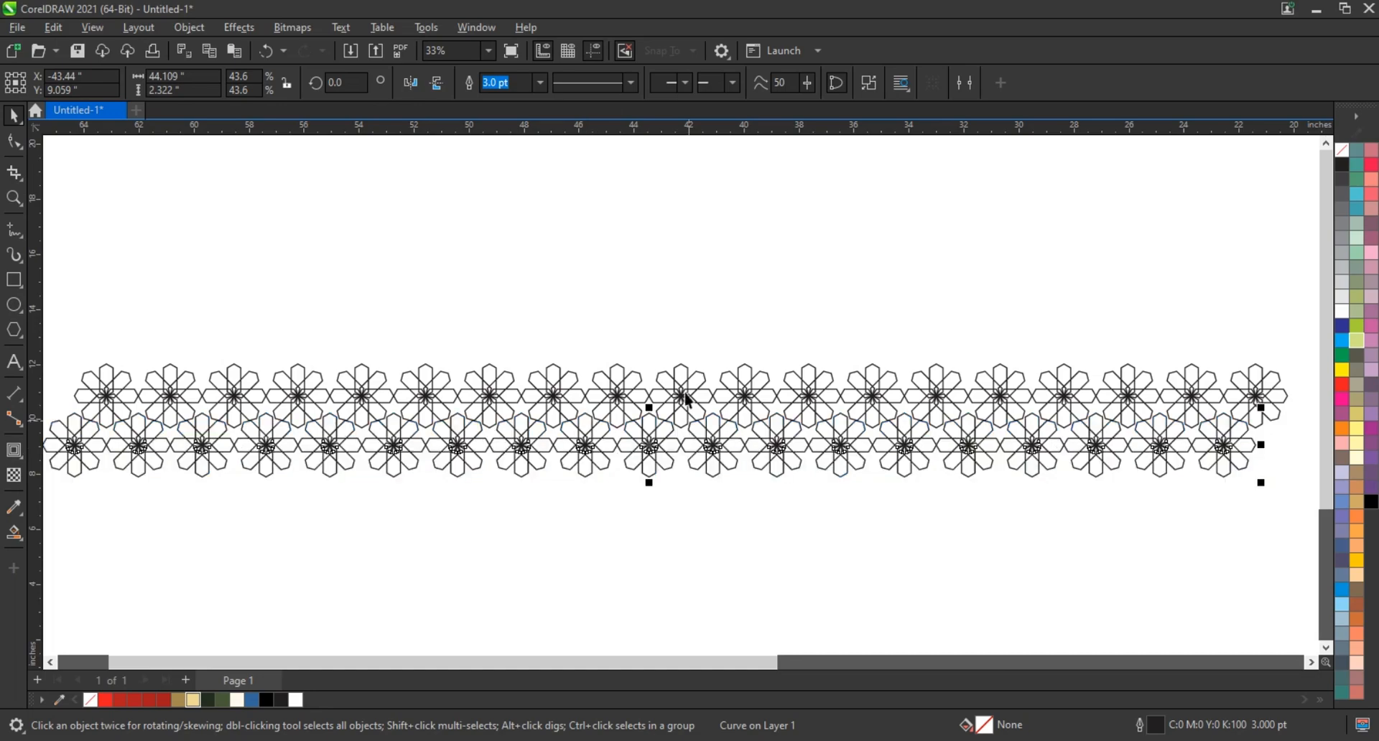
{"action": "left_click", "coordinate": [688, 399], "text": "shift"}
{"action": "left_click_drag", "start_coordinate": [650, 453], "coordinate": [650, 546]}
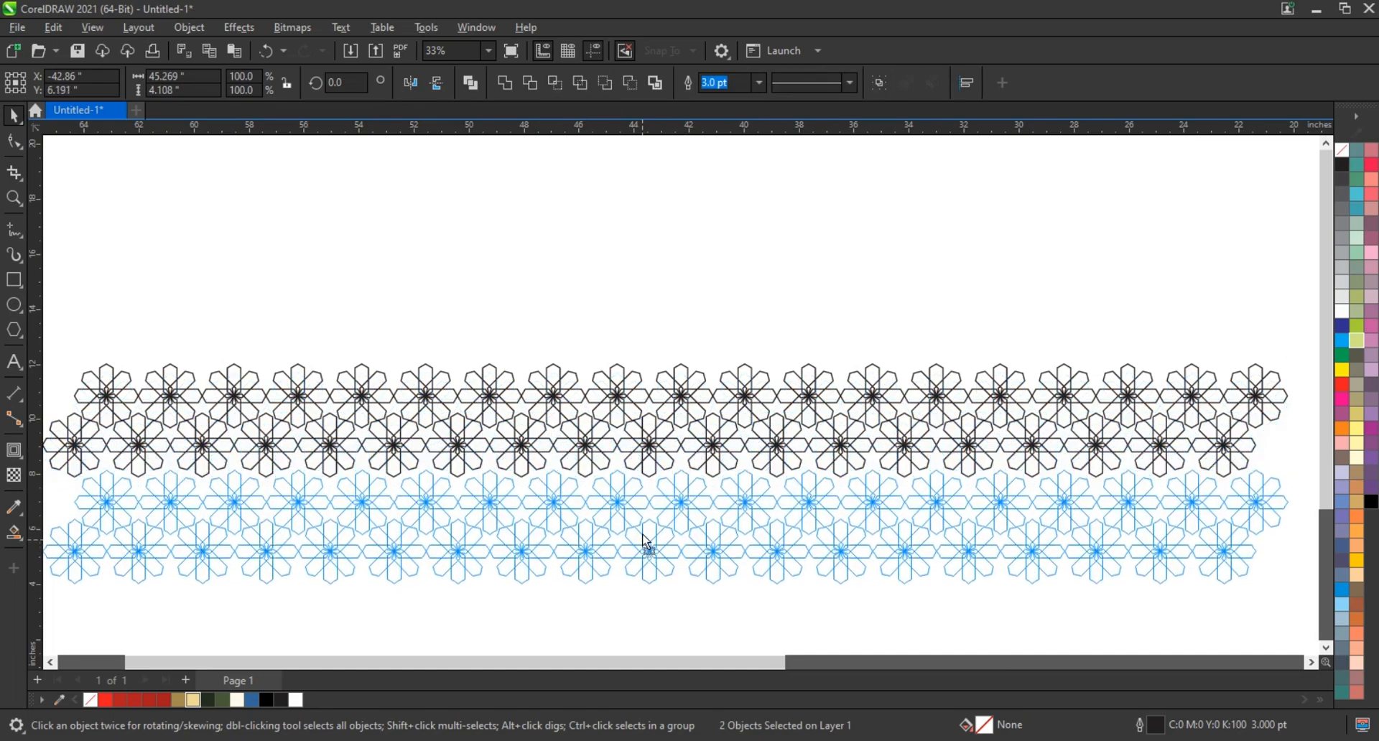
{"action": "scroll", "coordinate": [614, 455], "scroll_direction": "down", "scroll_amount": 1}
{"action": "scroll", "coordinate": [615, 455], "scroll_direction": "down", "scroll_amount": 1}
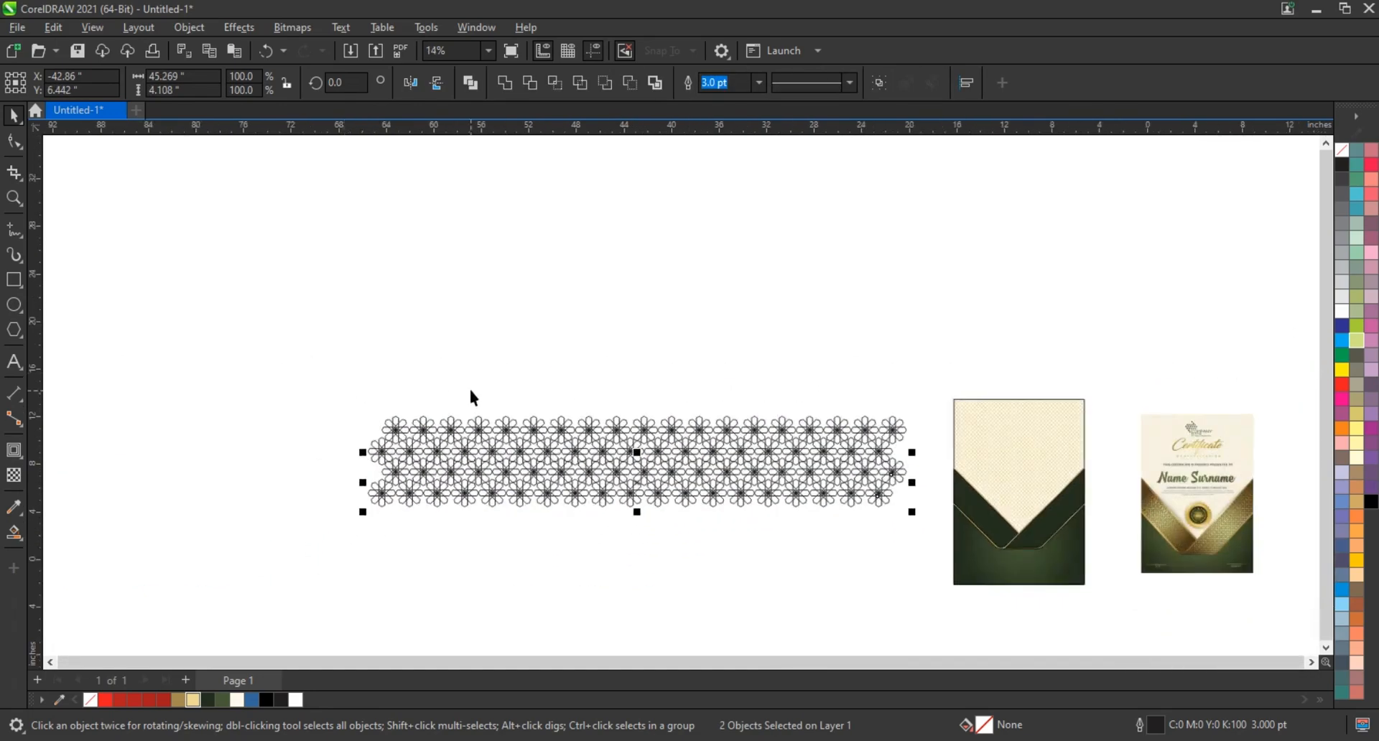
Combine six staggered flower rows into one curve, scaled to about 30.3% with a 1.5 pt outline
{"action": "left_click_drag", "start_coordinate": [317, 397], "coordinate": [720, 528]}
{"action": "key", "text": "ctrl+l"}
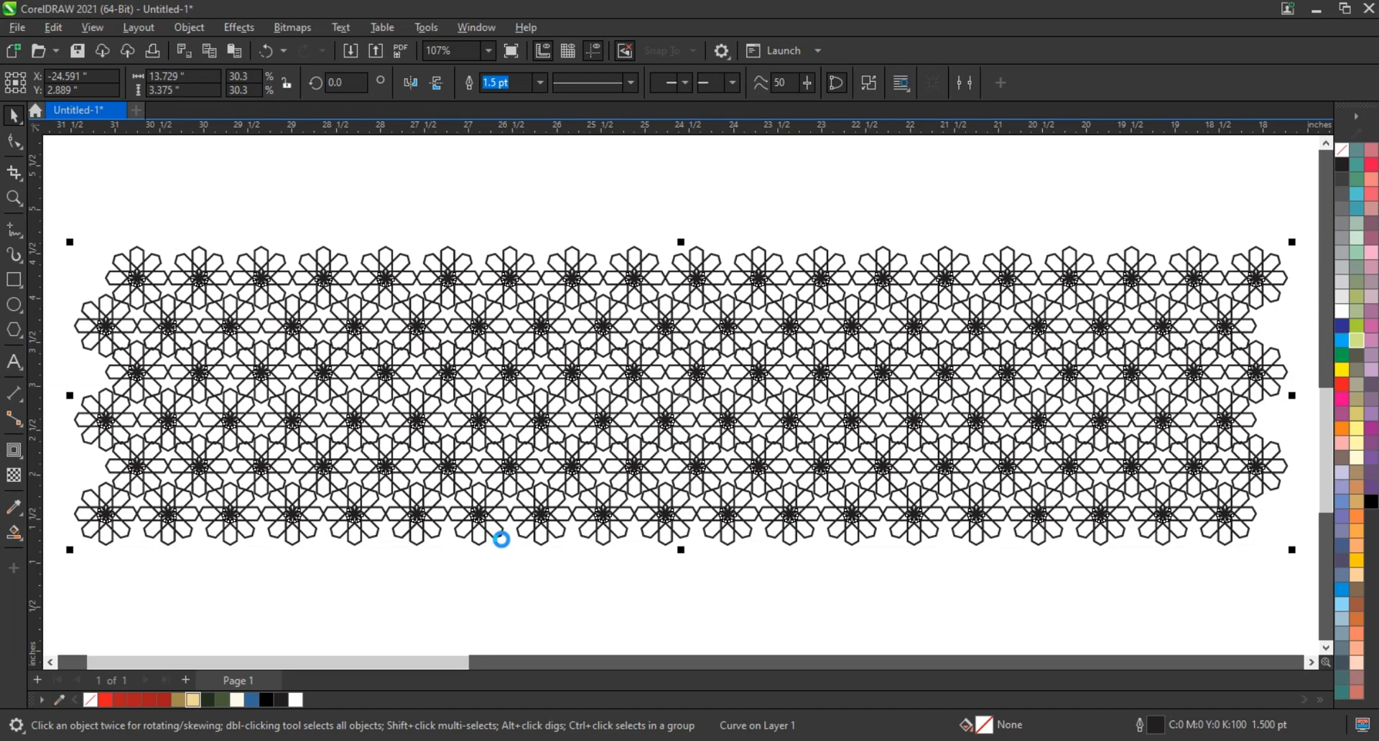
Convert the flower pattern's outline to an object and rotate the pattern to 315°
{"action": "scroll", "coordinate": [670, 454], "scroll_direction": "down", "scroll_amount": 1}
{"action": "scroll", "coordinate": [208, 422], "scroll_direction": "down", "scroll_amount": 1}
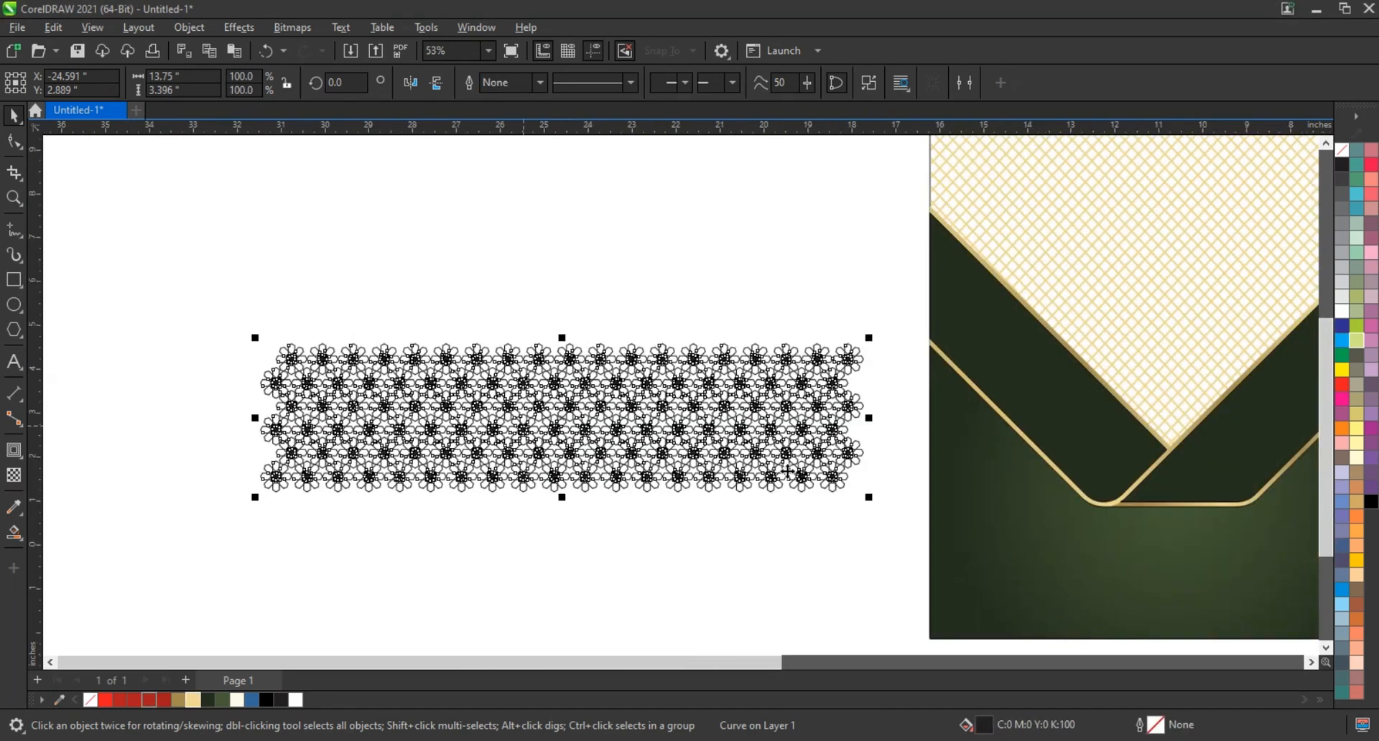
{"action": "left_click", "coordinate": [647, 431]}
{"action": "left_click_drag", "start_coordinate": [869, 501], "coordinate": [462, 532]}
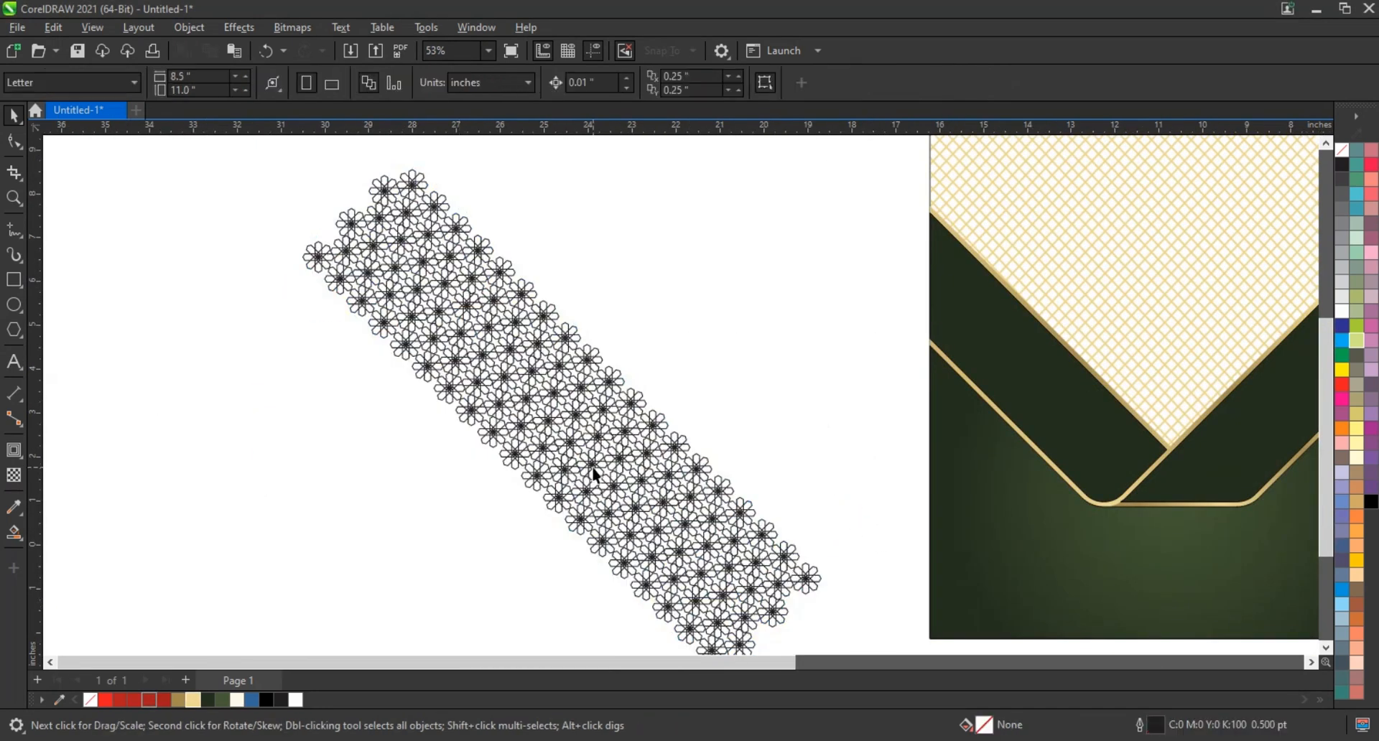
Move the flower pattern onto the ribbon's left arm and scale it down to about 43.3%, about 5.12 inches wide
{"action": "left_click_drag", "start_coordinate": [636, 459], "coordinate": [1041, 423]}
{"action": "scroll", "coordinate": [1020, 431], "scroll_direction": "right", "scroll_amount": 3}
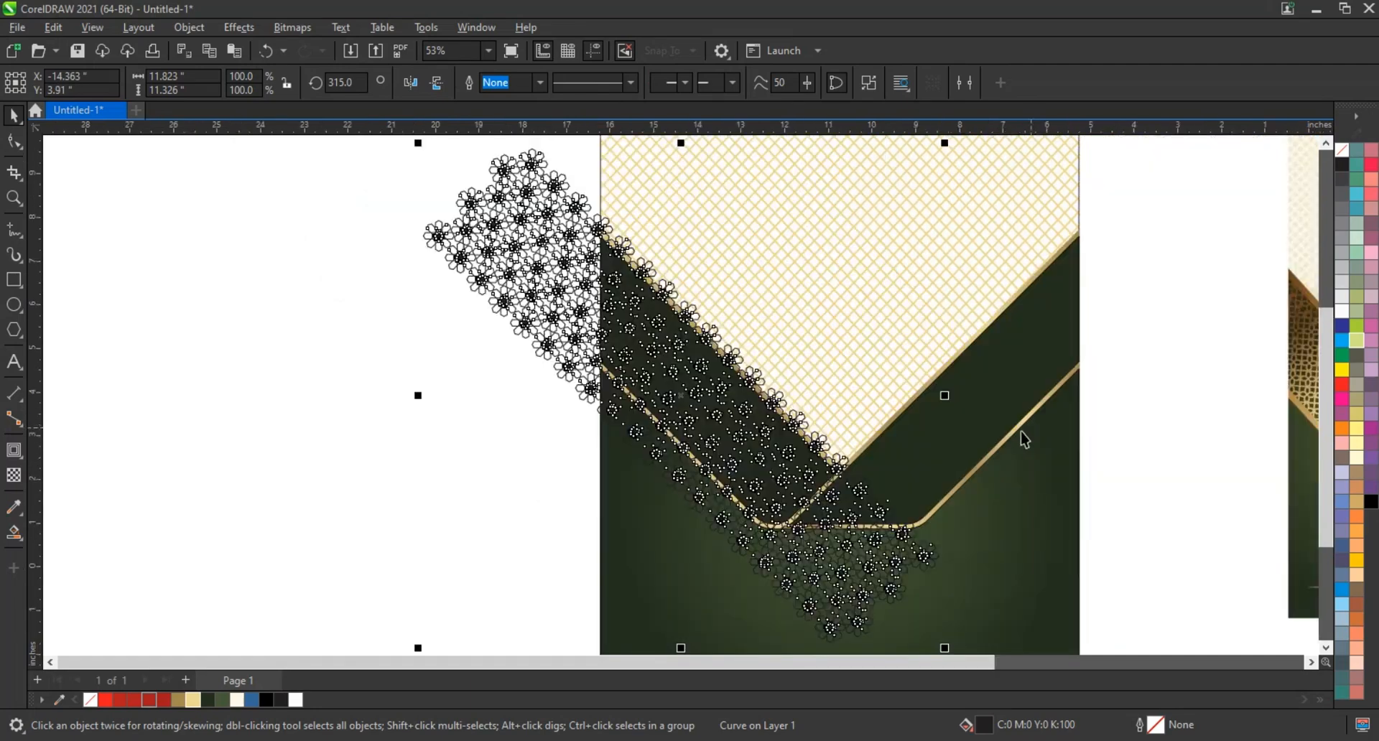
{"action": "left_click_drag", "start_coordinate": [948, 655], "coordinate": [797, 508]}
{"action": "key", "text": "z"}
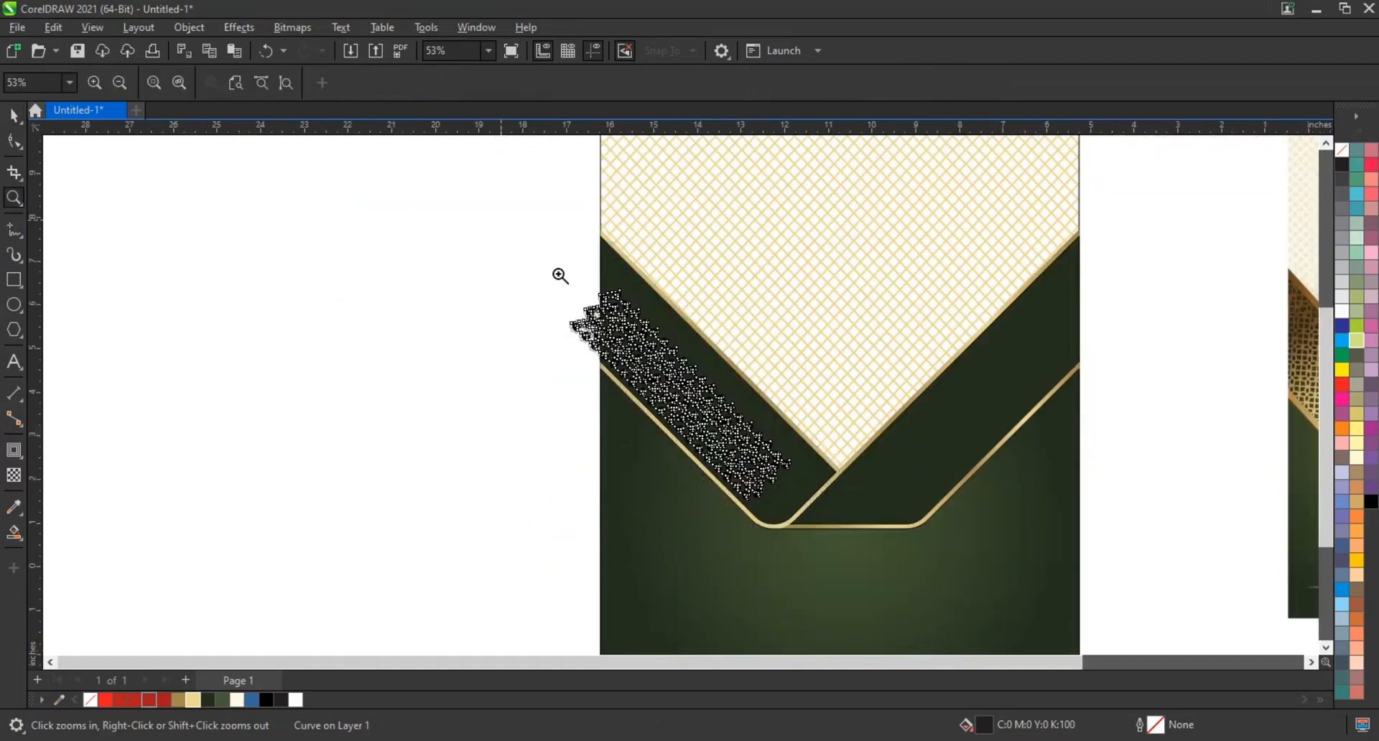
{"action": "left_click_drag", "start_coordinate": [505, 222], "coordinate": [1157, 553]}
{"action": "key", "text": "space"}
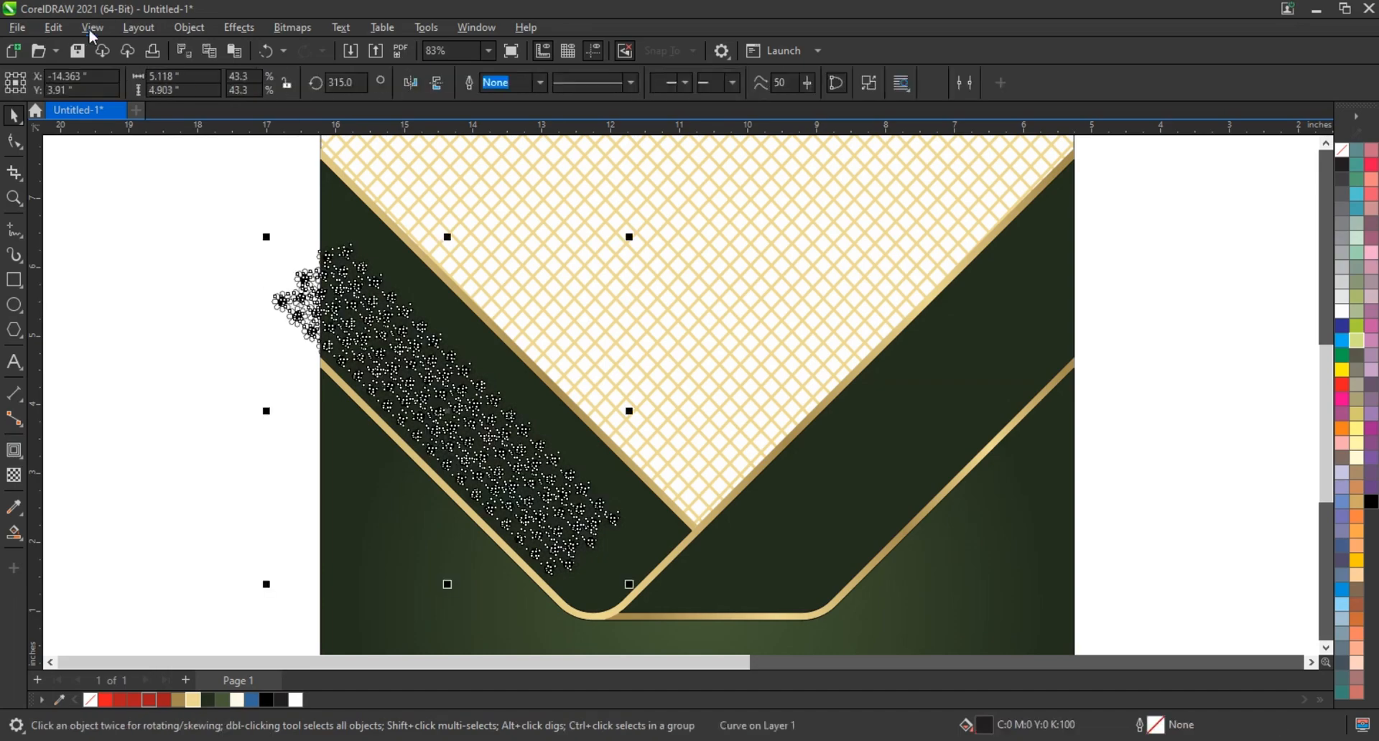
Copy the gold fountain fill from the ribbon's border onto the flower pattern
{"action": "left_click", "coordinate": [93, 146]}
{"action": "left_click", "coordinate": [686, 406]}
{"action": "left_click", "coordinate": [566, 402]}
Enlarge the flower pattern to about 79.4% over the ribbon's left arm and place a mirrored copy over the right arm
{"action": "left_click_drag", "start_coordinate": [629, 237], "coordinate": [705, 175]}
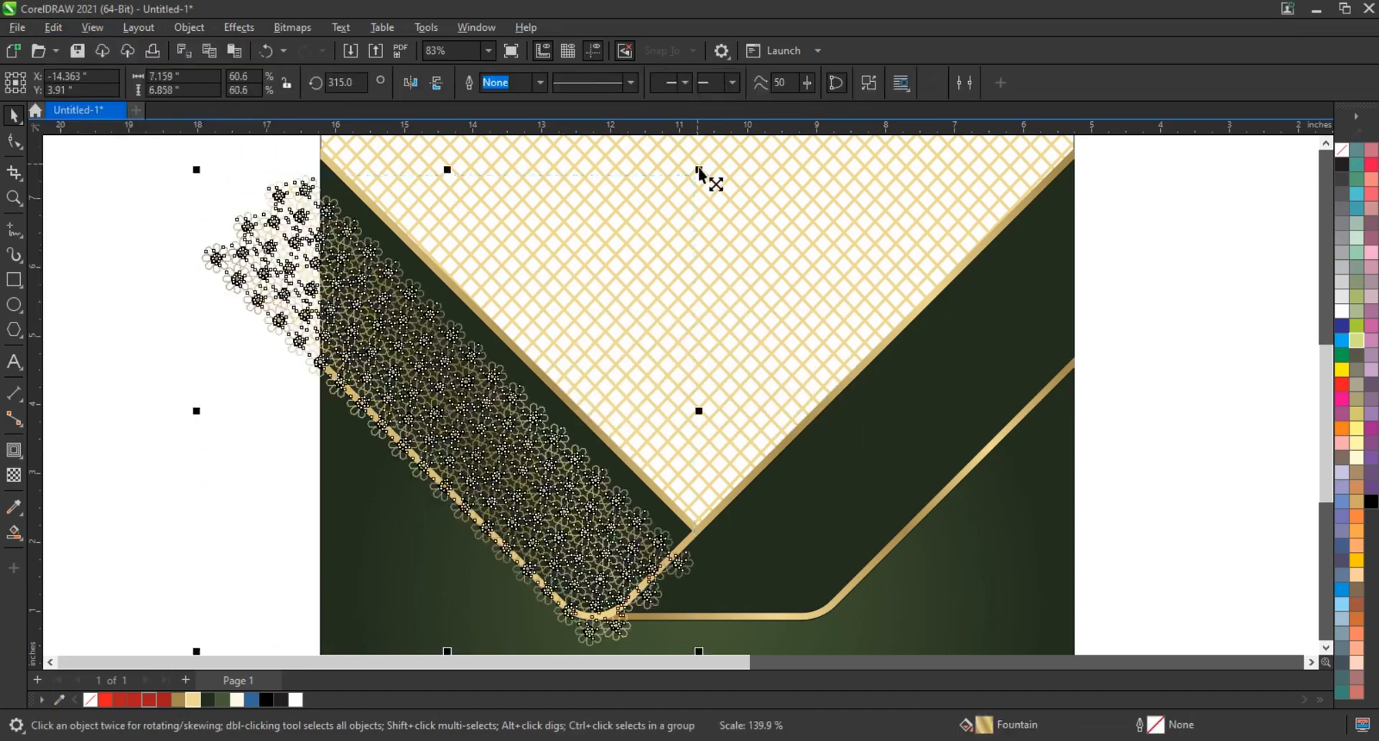
{"action": "scroll", "coordinate": [614, 472], "scroll_direction": "down", "scroll_amount": 2}
{"action": "left_click_drag", "start_coordinate": [671, 591], "coordinate": [733, 604]}
{"action": "scroll", "coordinate": [694, 612], "scroll_direction": "down", "scroll_amount": 1}
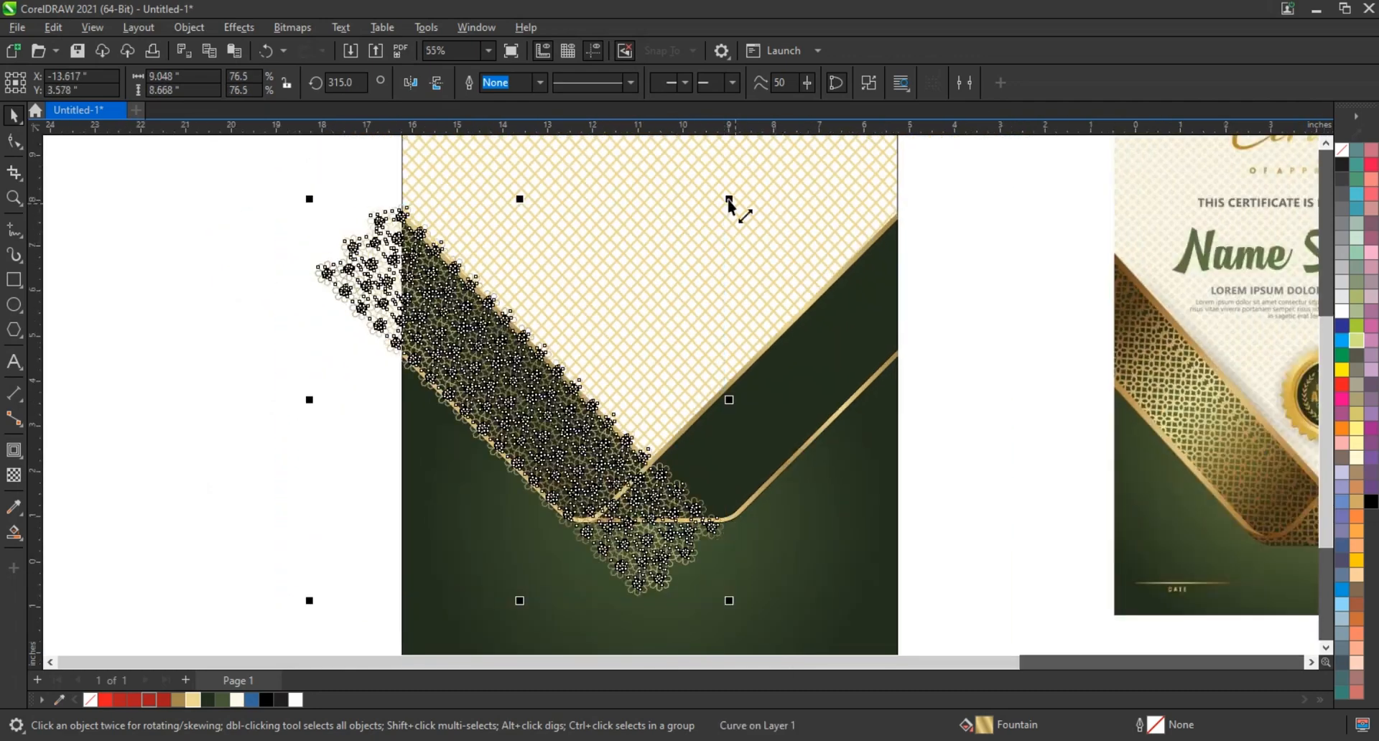
{"action": "left_click_drag", "start_coordinate": [729, 199], "coordinate": [736, 190]}
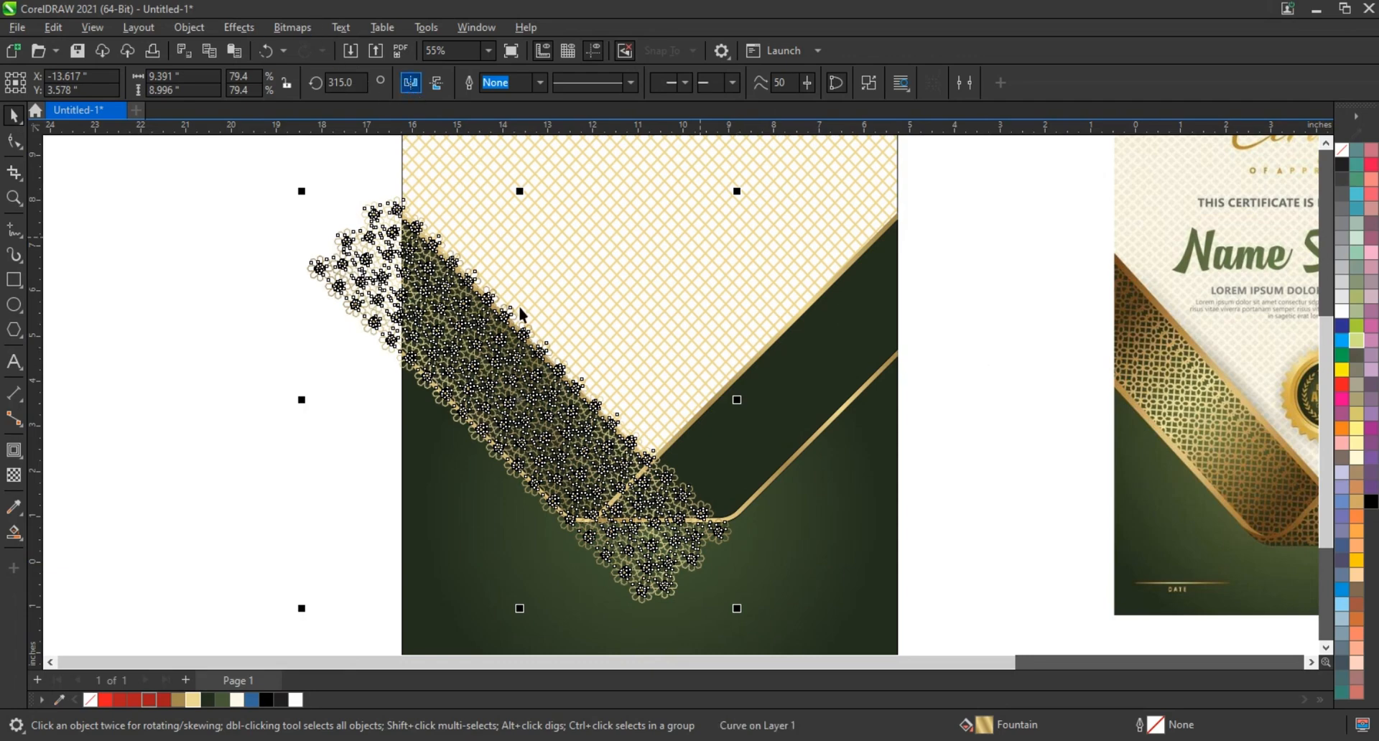
{"action": "left_click_drag", "start_coordinate": [560, 321], "coordinate": [818, 326]}
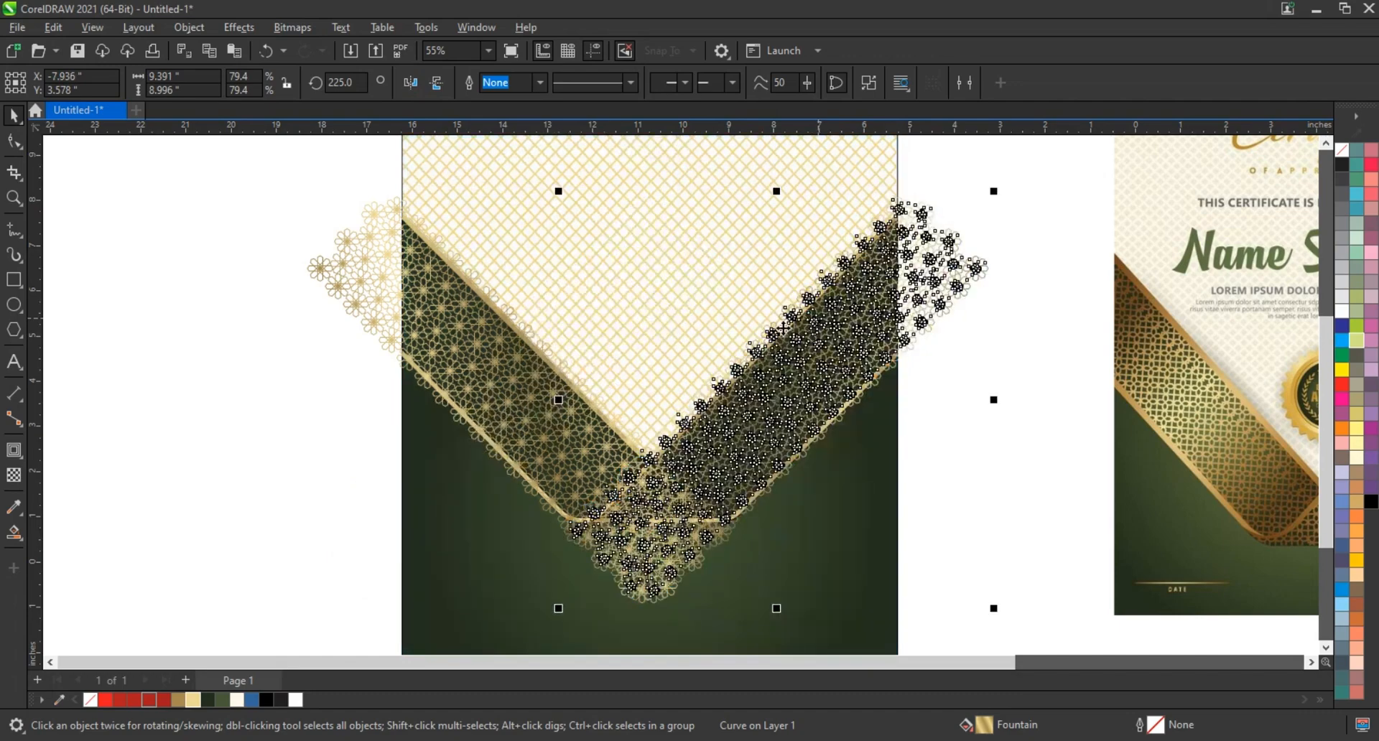
Send the left flower pattern to the back and PowerClip it inside the ribbon's left arm
{"action": "left_click", "coordinate": [391, 295]}
{"action": "key", "text": "shift+Page_Down"}
{"action": "key", "text": "alt+p"}
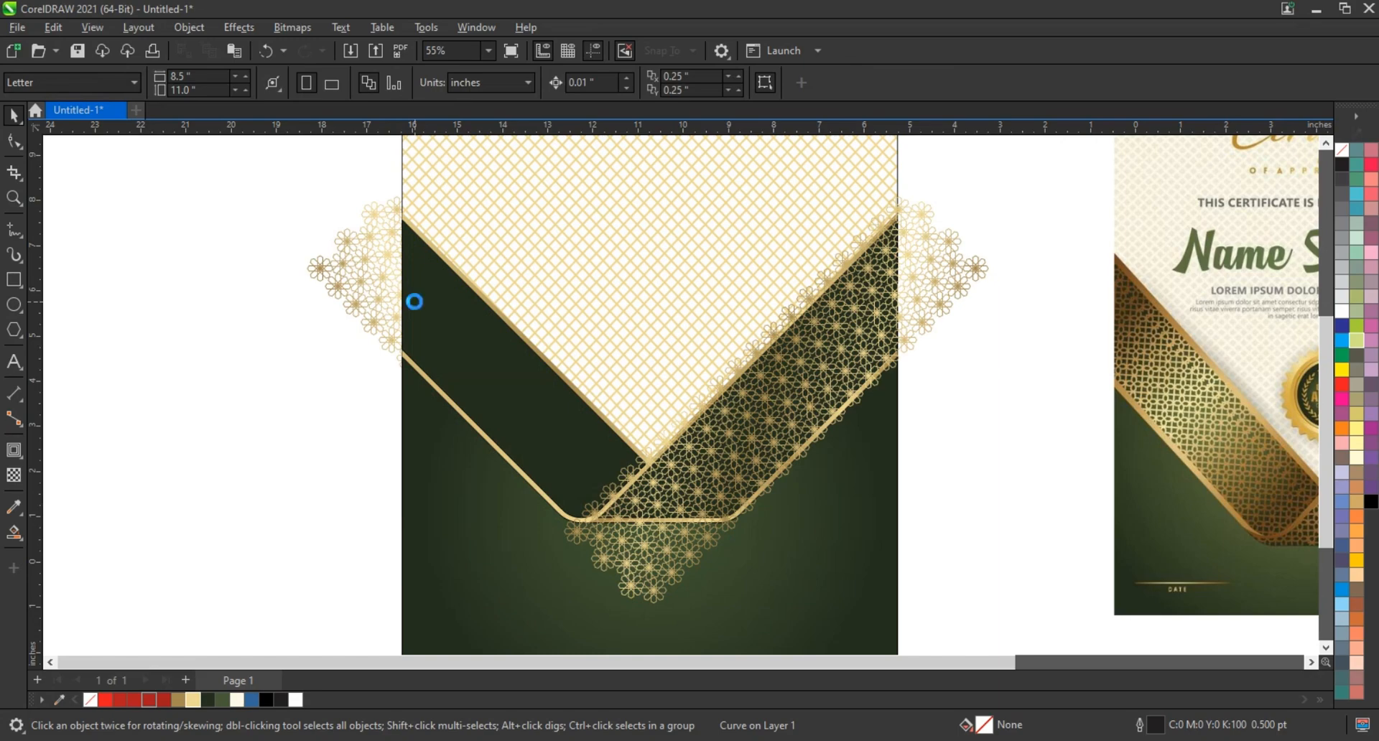
{"action": "left_click", "coordinate": [309, 321]}
Send the mirrored flower pattern to the back and PowerClip it inside the ribbon's right arm
{"action": "left_click", "coordinate": [940, 287]}
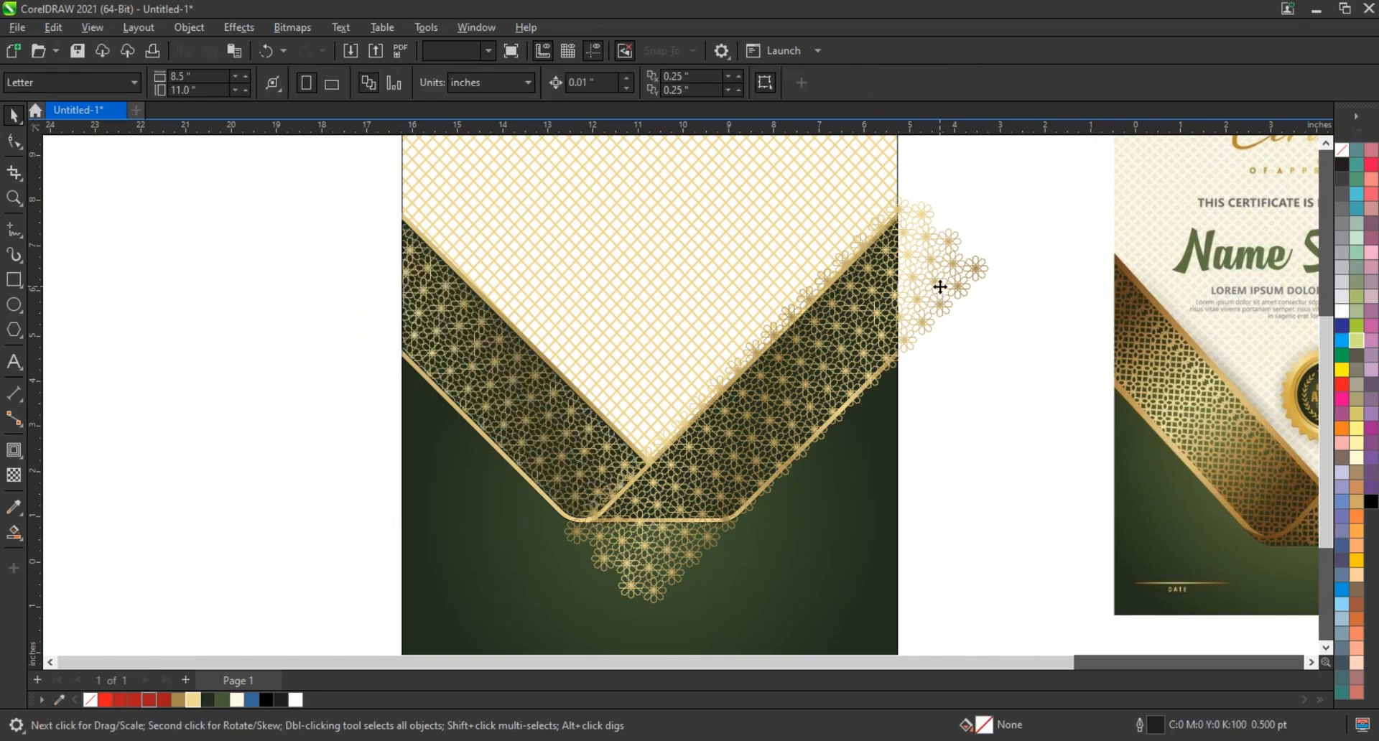
{"action": "key", "text": "shift+Page_Down"}
{"action": "key", "text": "alt+p"}
{"action": "left_click", "coordinate": [881, 337]}
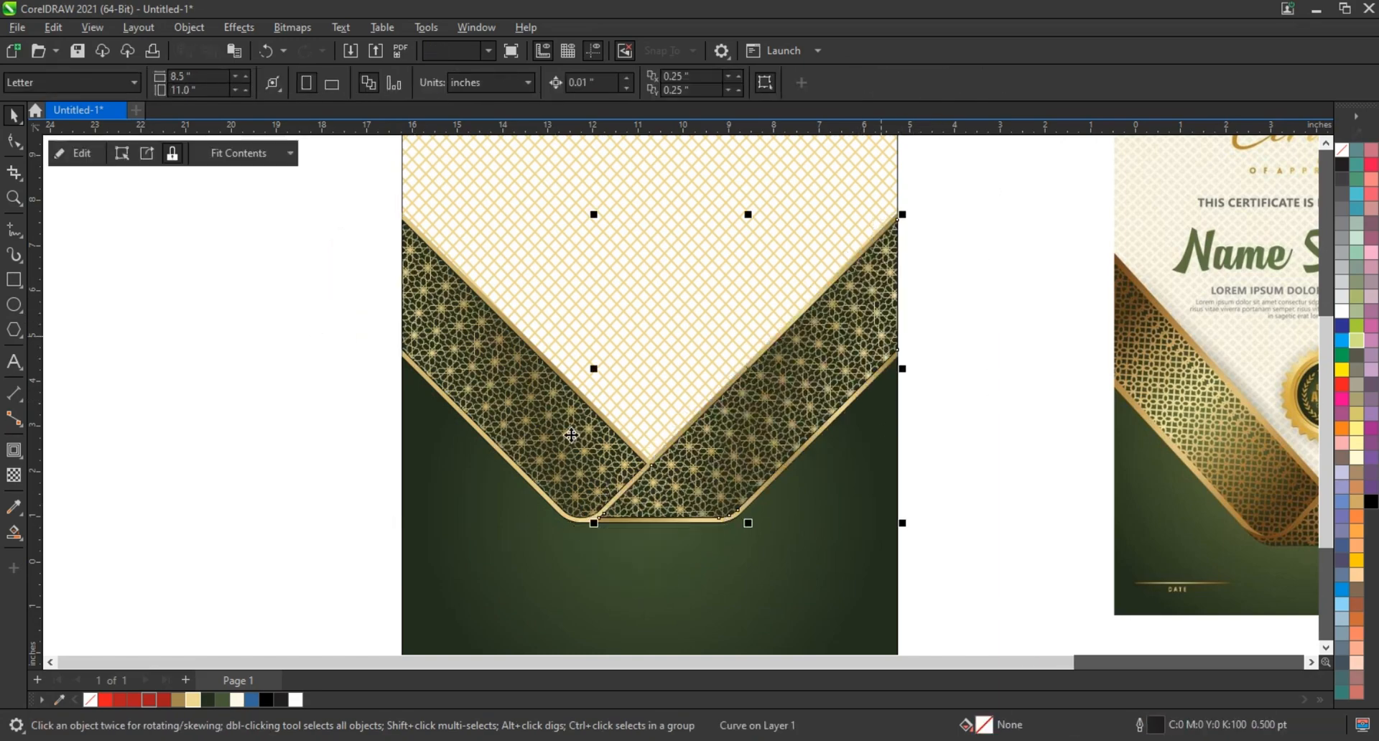
Select all the ribbon pieces together and remove their outlines
{"action": "left_click", "coordinate": [388, 474]}
{"action": "scroll", "coordinate": [389, 471], "scroll_direction": "down", "scroll_amount": 2}
{"action": "left_click_drag", "start_coordinate": [311, 298], "coordinate": [722, 565]}
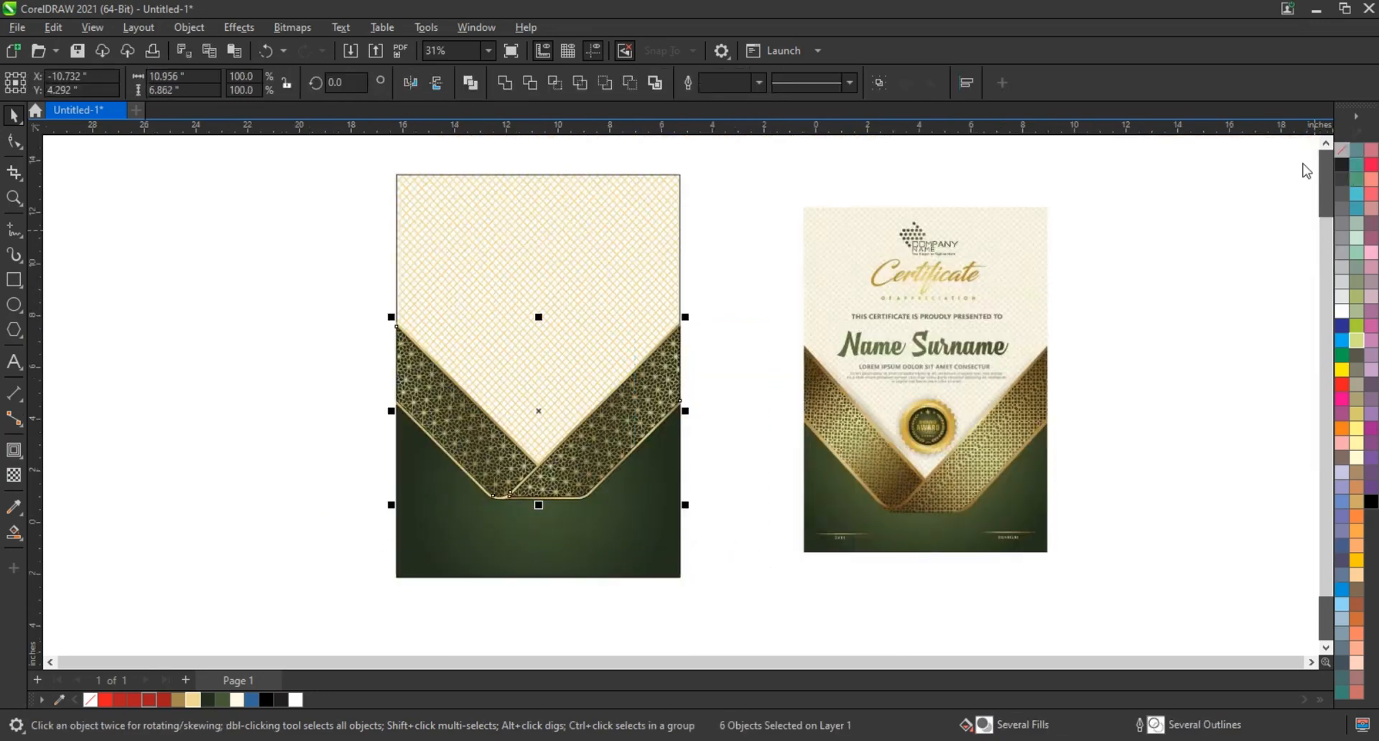
{"action": "right_click", "coordinate": [1305, 170]}
{"action": "left_click", "coordinate": [1304, 167]}
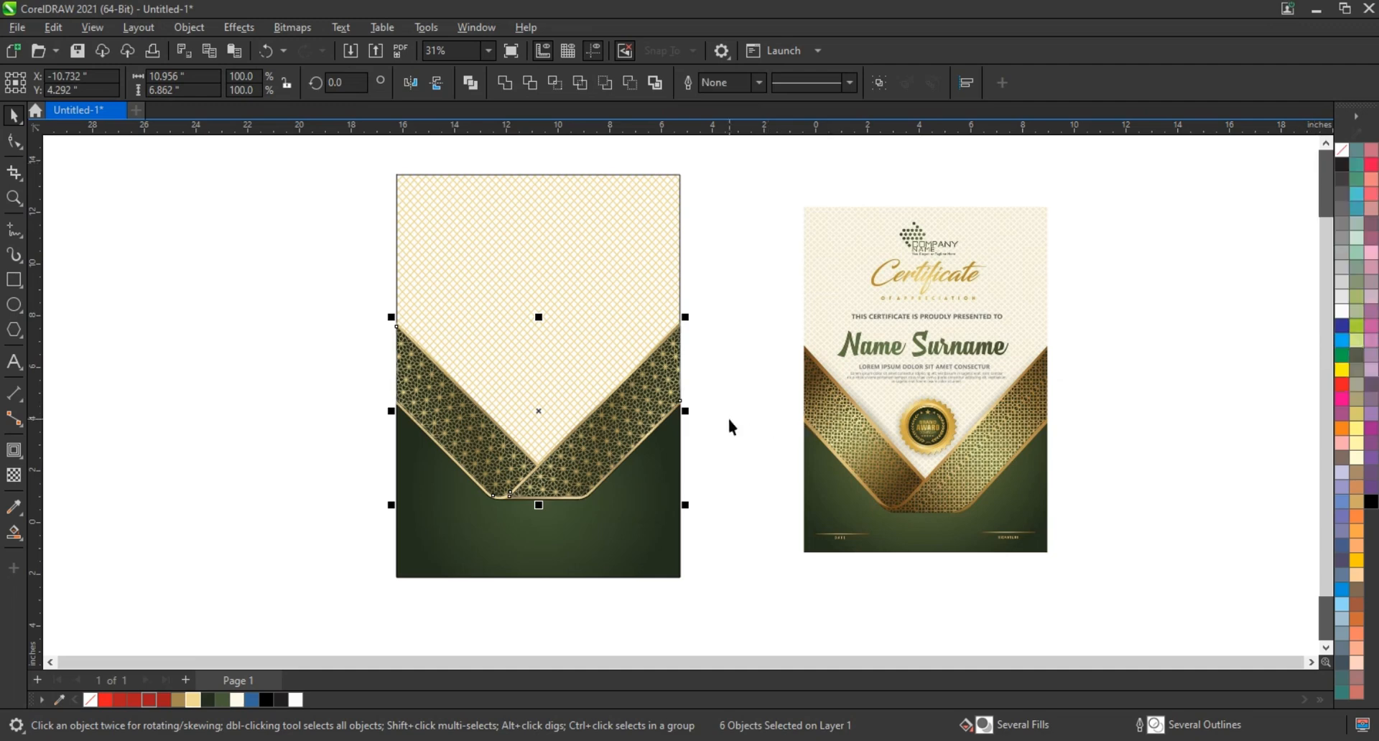
{"action": "left_click_drag", "start_coordinate": [730, 297], "coordinate": [283, 528]}
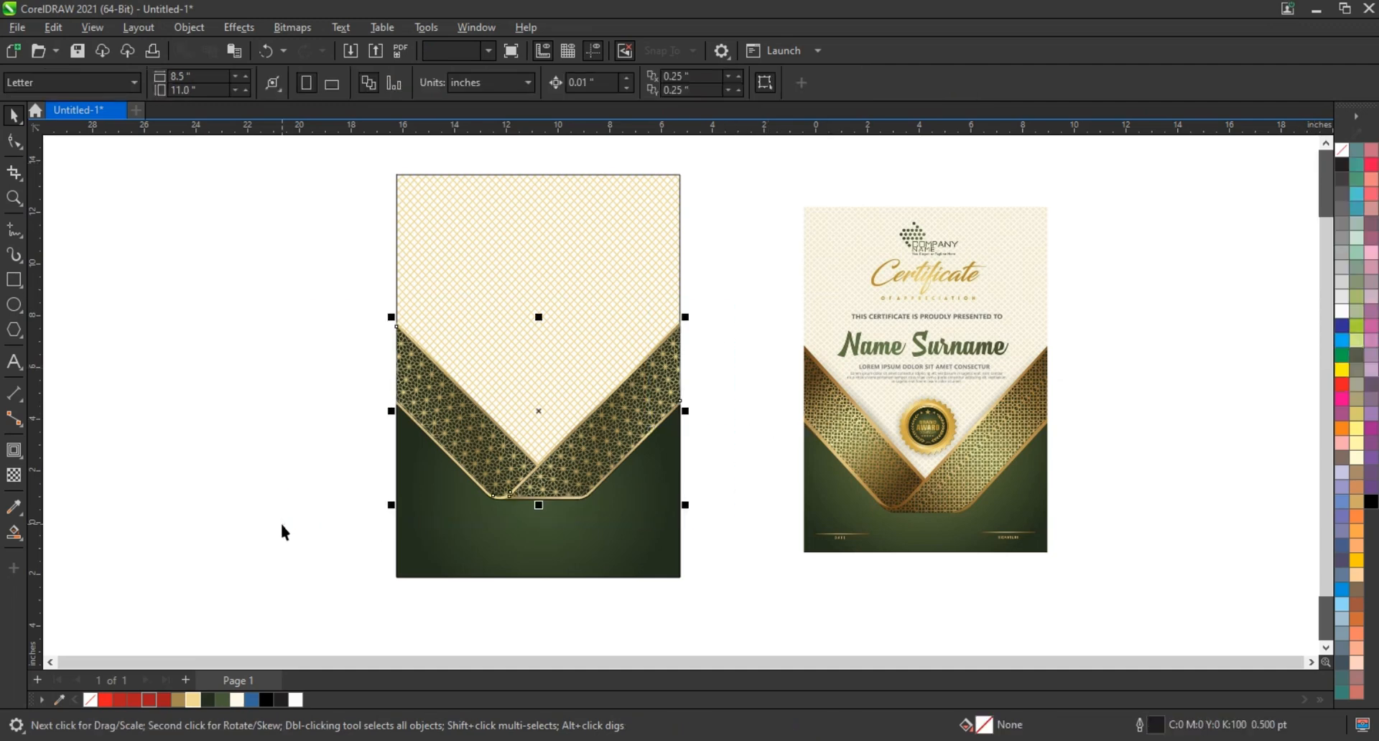
{"action": "right_click", "coordinate": [1341, 152]}
{"action": "left_click", "coordinate": [1278, 166]}
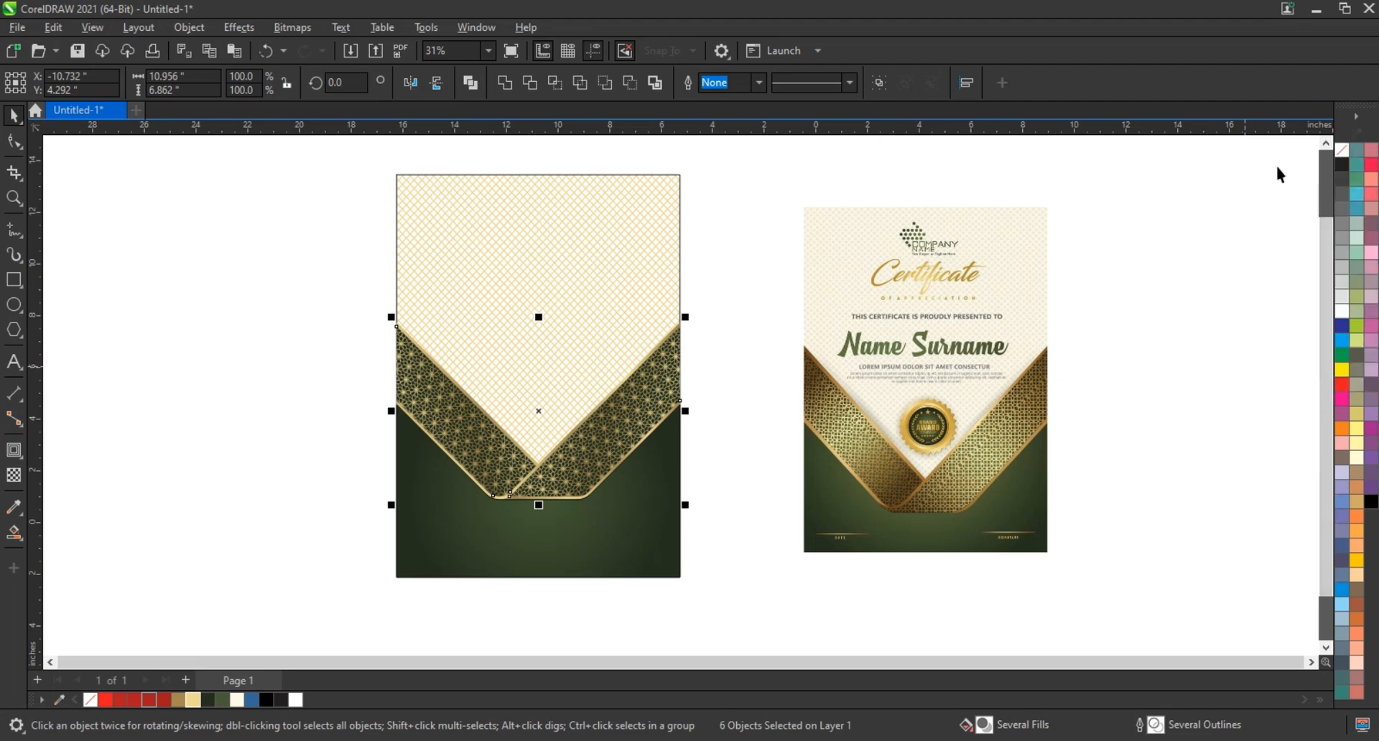
{"action": "key", "text": "Escape"}
Remove the outline from the dark green shape below the ribbon
{"action": "left_click", "coordinate": [624, 516]}
{"action": "key", "text": "shift+F2"}
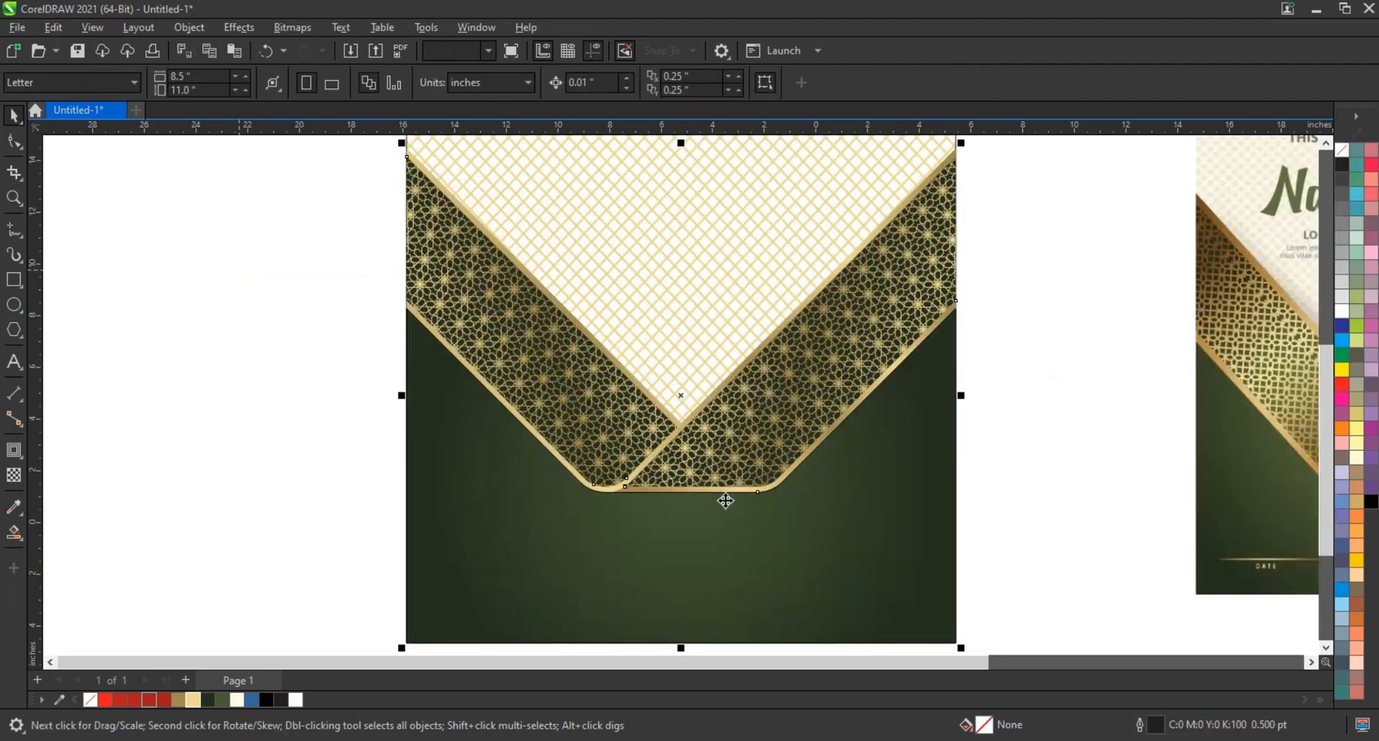
{"action": "key", "text": "Escape"}
{"action": "left_click", "coordinate": [718, 493]}
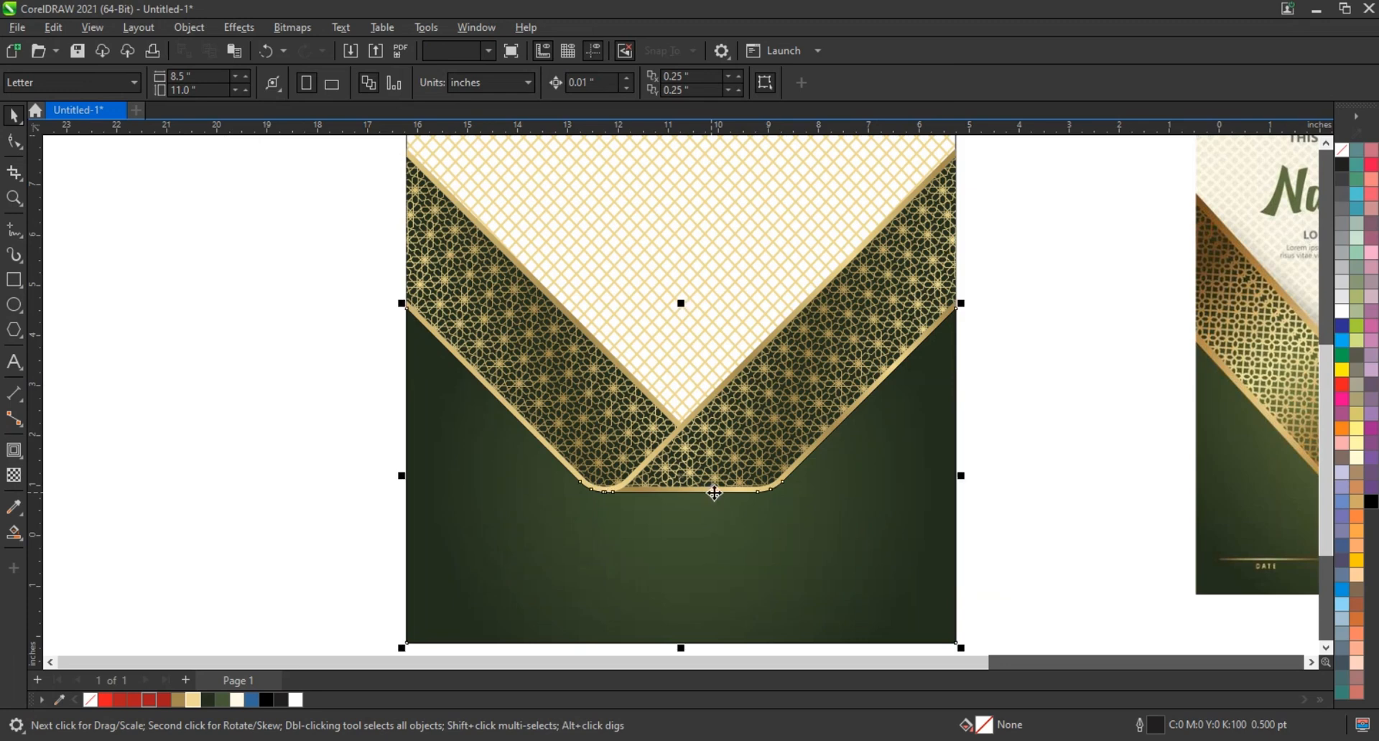
{"action": "right_click", "coordinate": [1341, 152]}
{"action": "left_click", "coordinate": [1306, 163]}
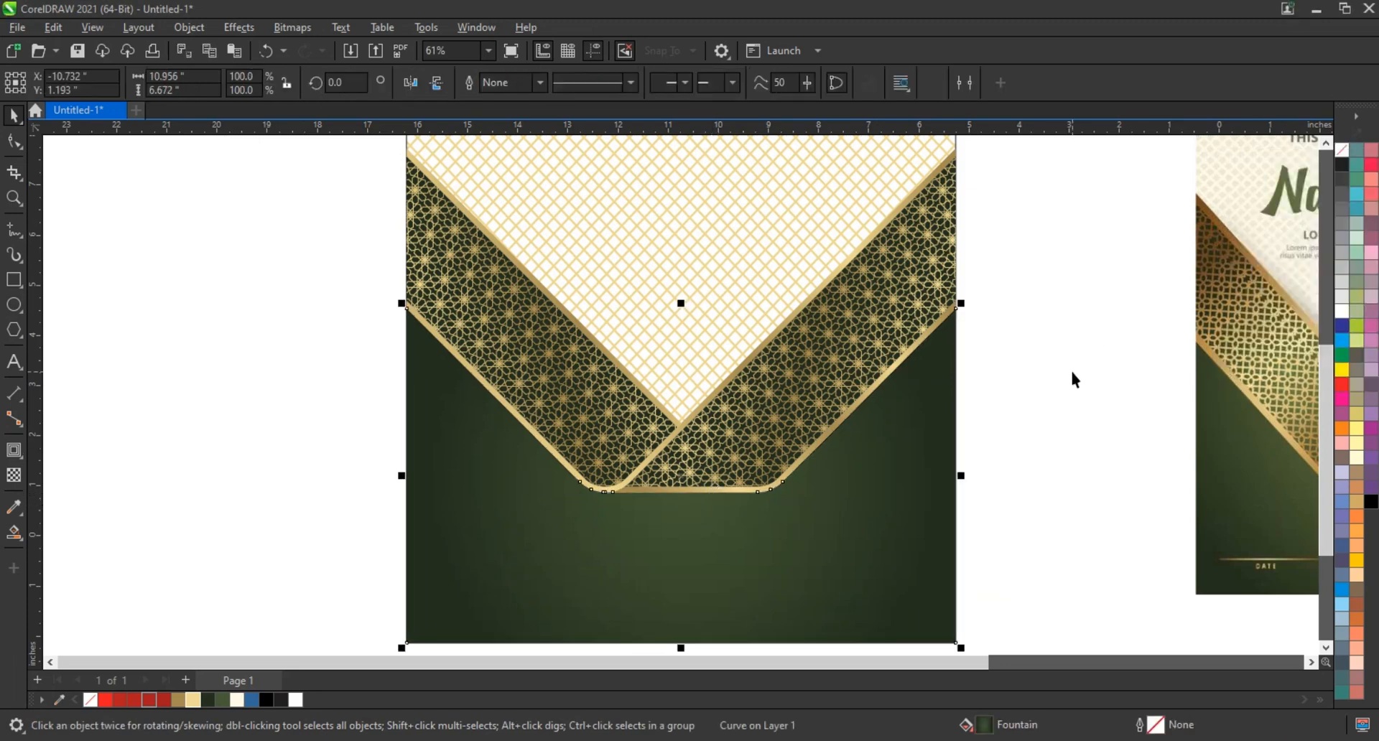
{"action": "key", "text": "Escape"}
Compare the recreated design side by side with the reference certificate in full-screen preview
{"action": "scroll", "coordinate": [640, 456], "scroll_direction": "down", "scroll_amount": 3}
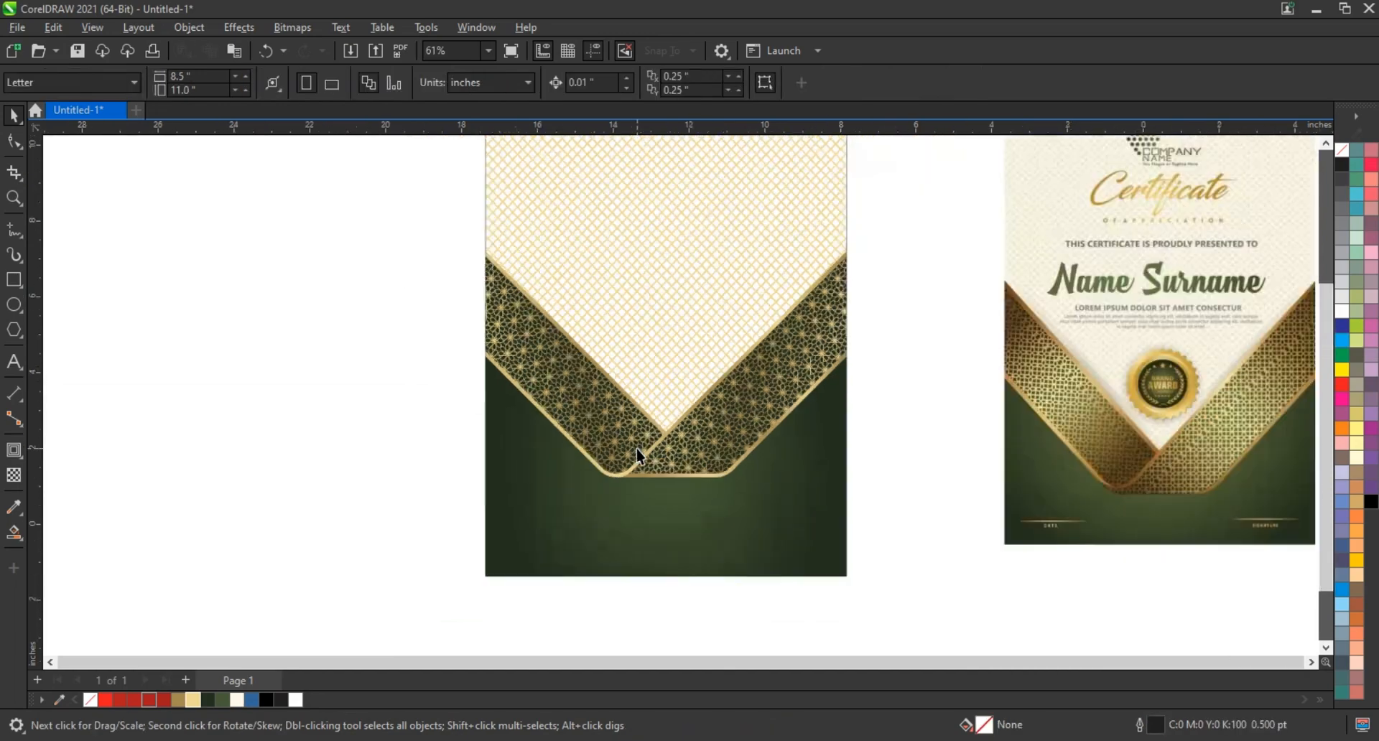
{"action": "left_click_drag", "start_coordinate": [1191, 541], "coordinate": [1192, 541]}
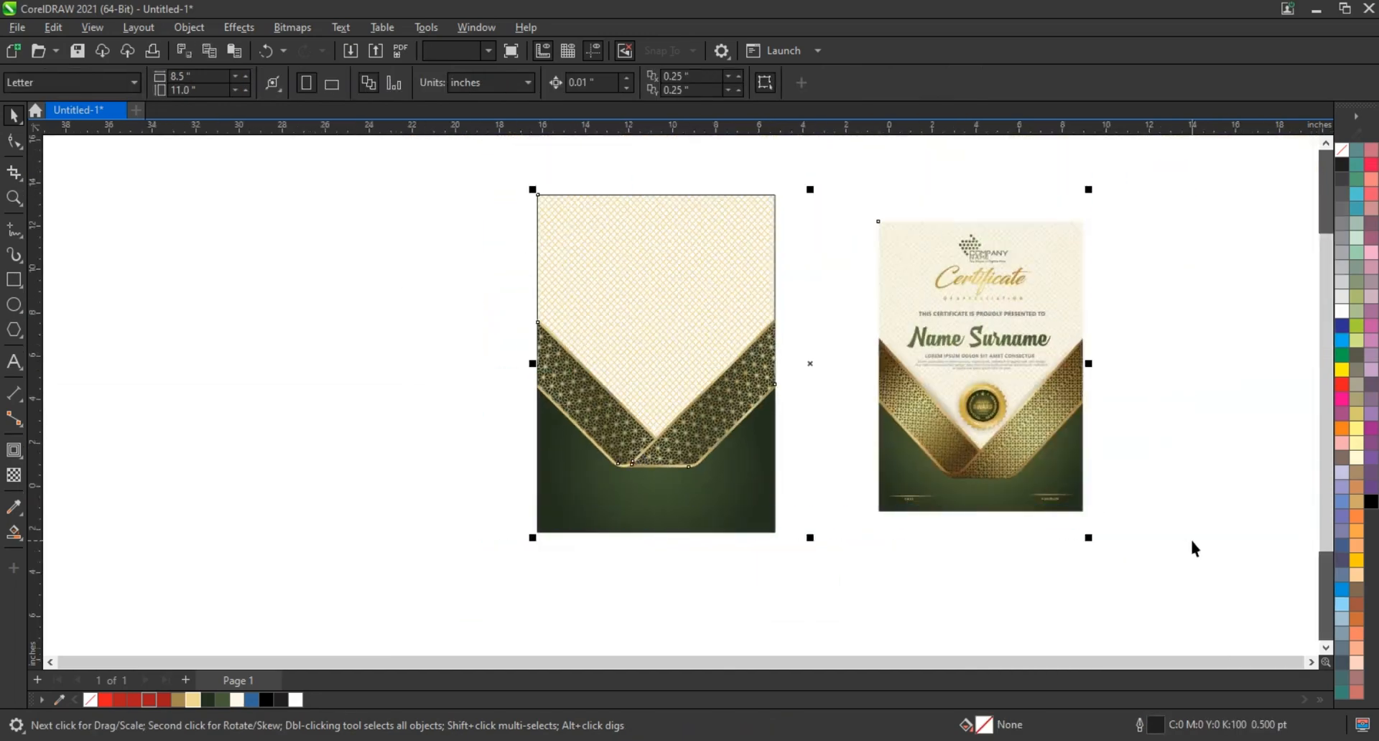
{"action": "key", "text": "shift+F2"}
{"action": "key", "text": "Escape"}
{"action": "left_click", "coordinate": [13, 198]}
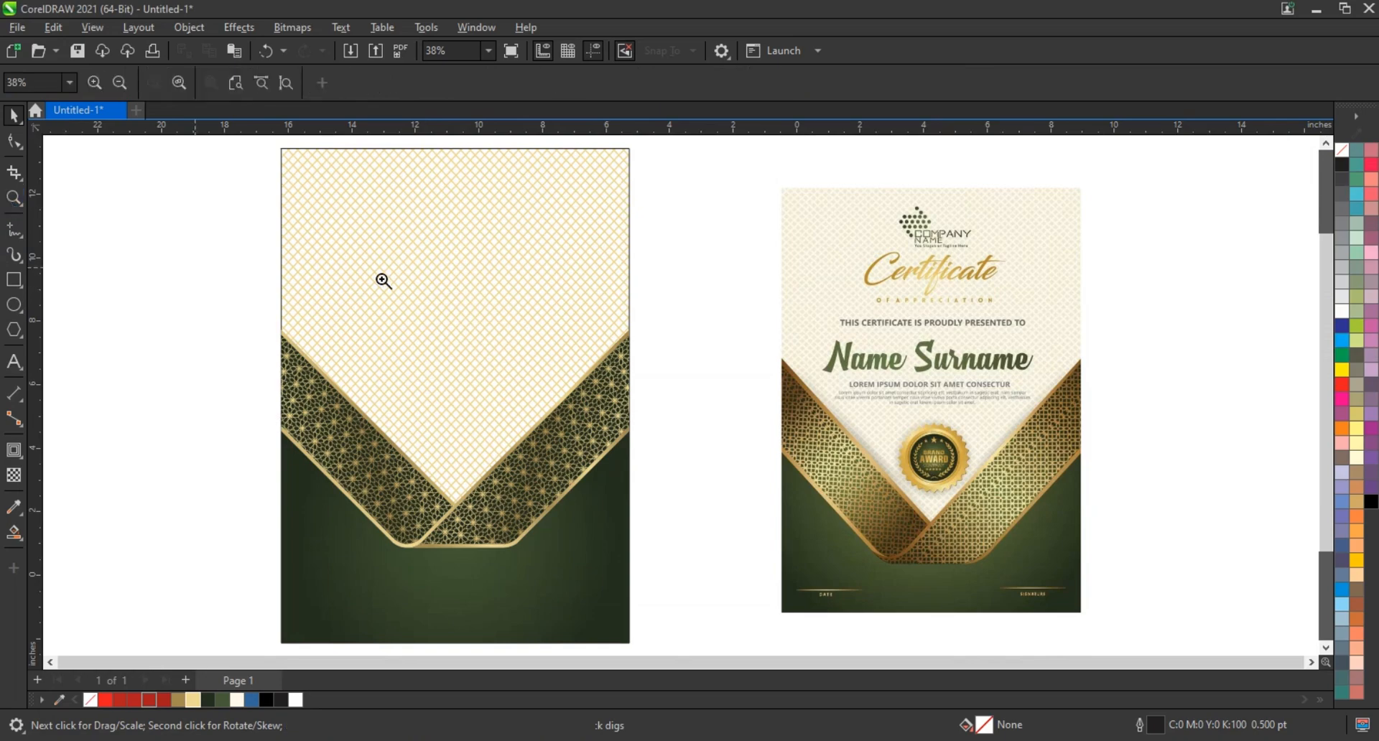
{"action": "left_click_drag", "start_coordinate": [280, 224], "coordinate": [1117, 587]}
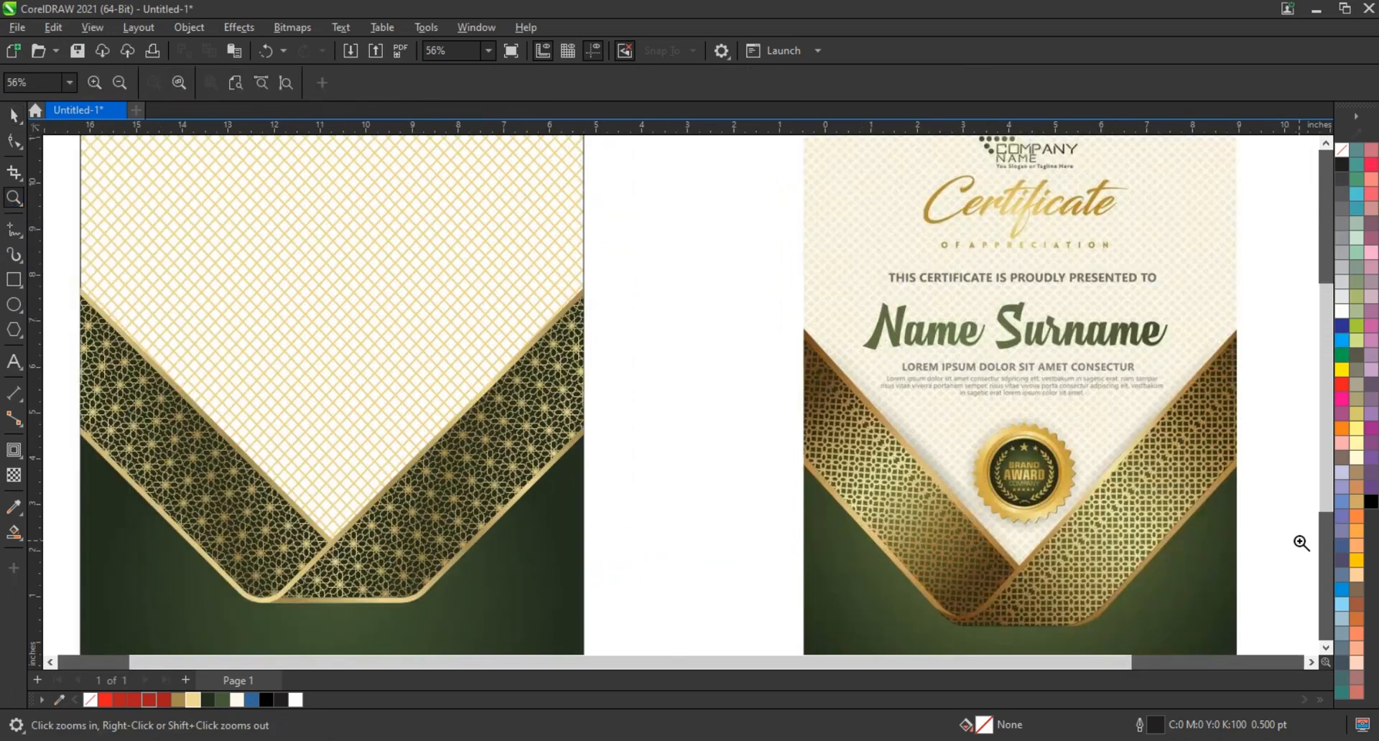
{"action": "key", "text": "F9"}
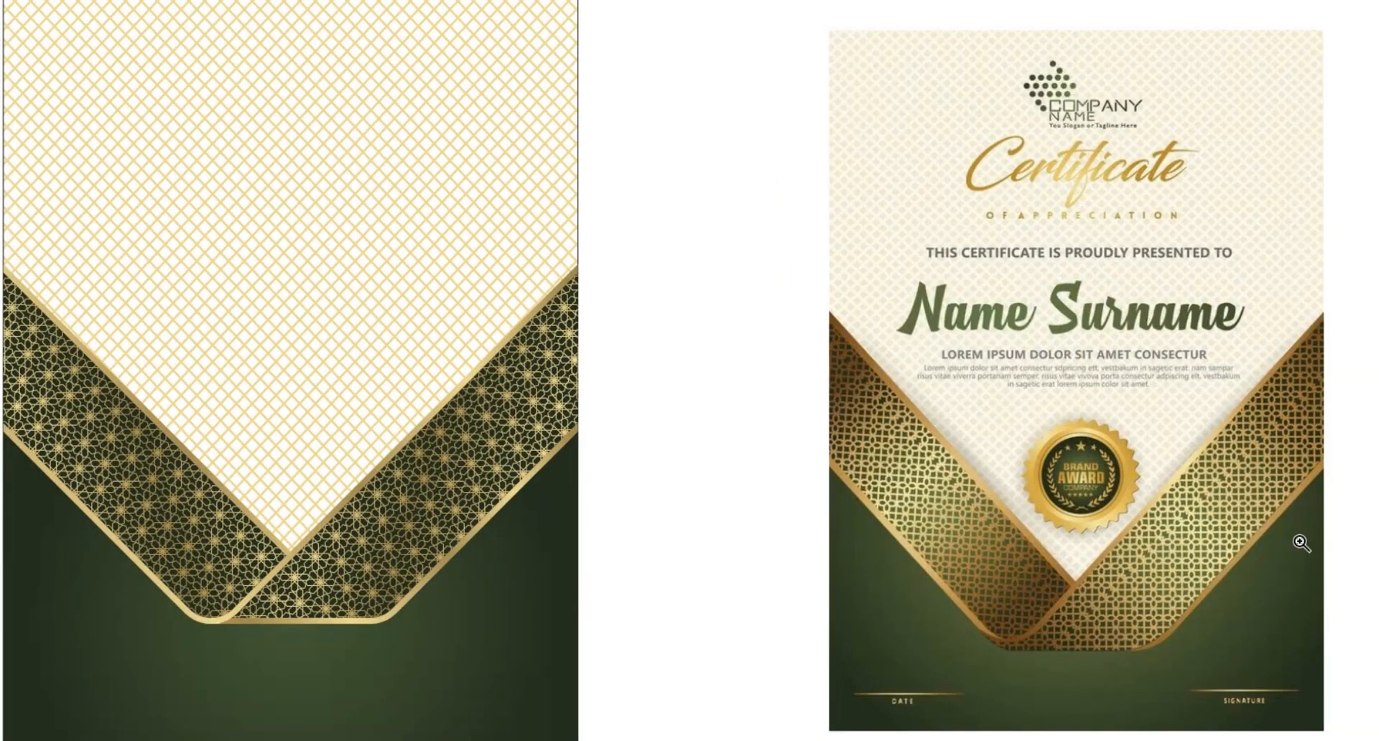